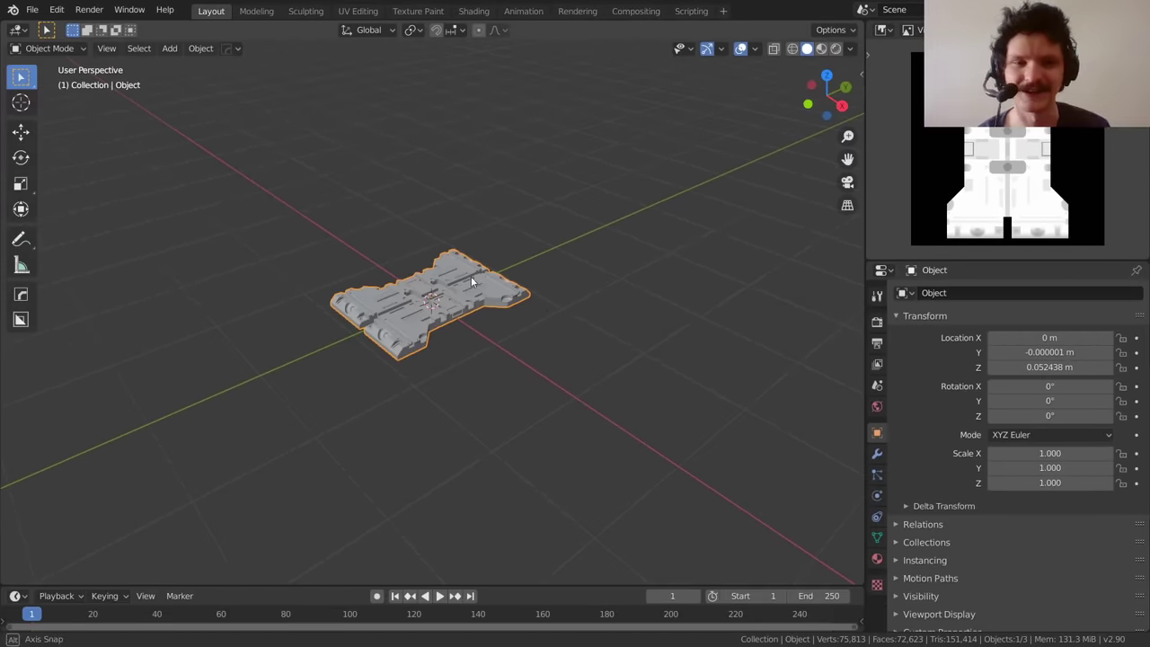
# - Switch the render engine to Cycles, look through the available bake types, and return the engine to Eevee
pyautogui.moveTo(470, 276); pyautogui.dragTo(478, 282, button='middle')
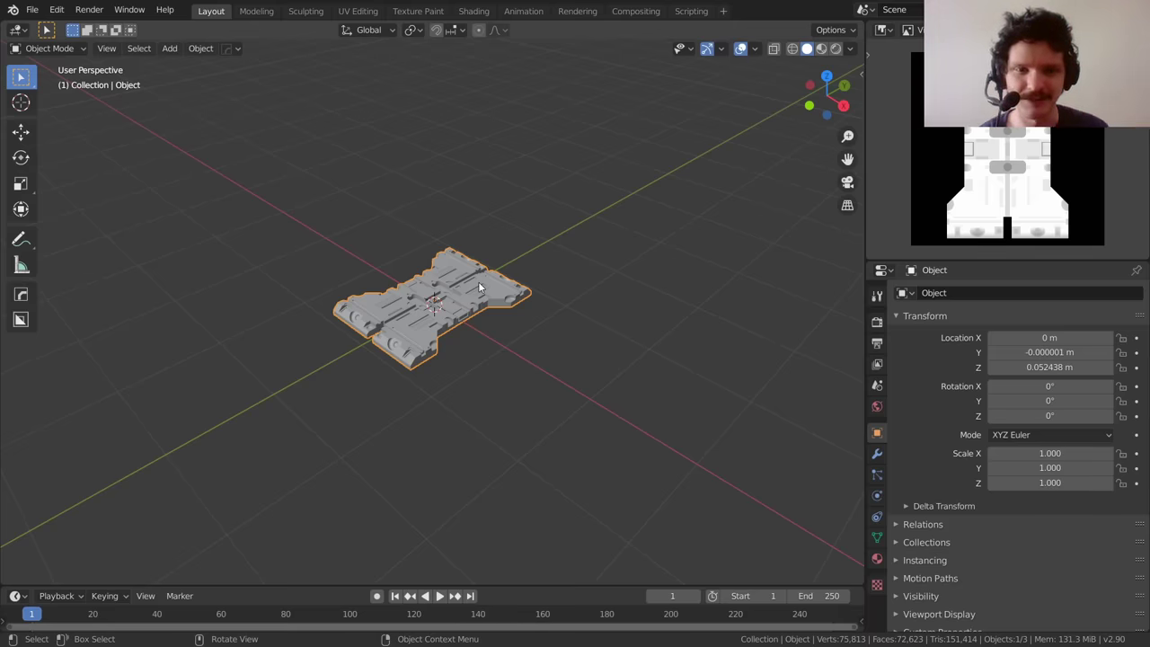
pyautogui.scroll(3, 457, 317)
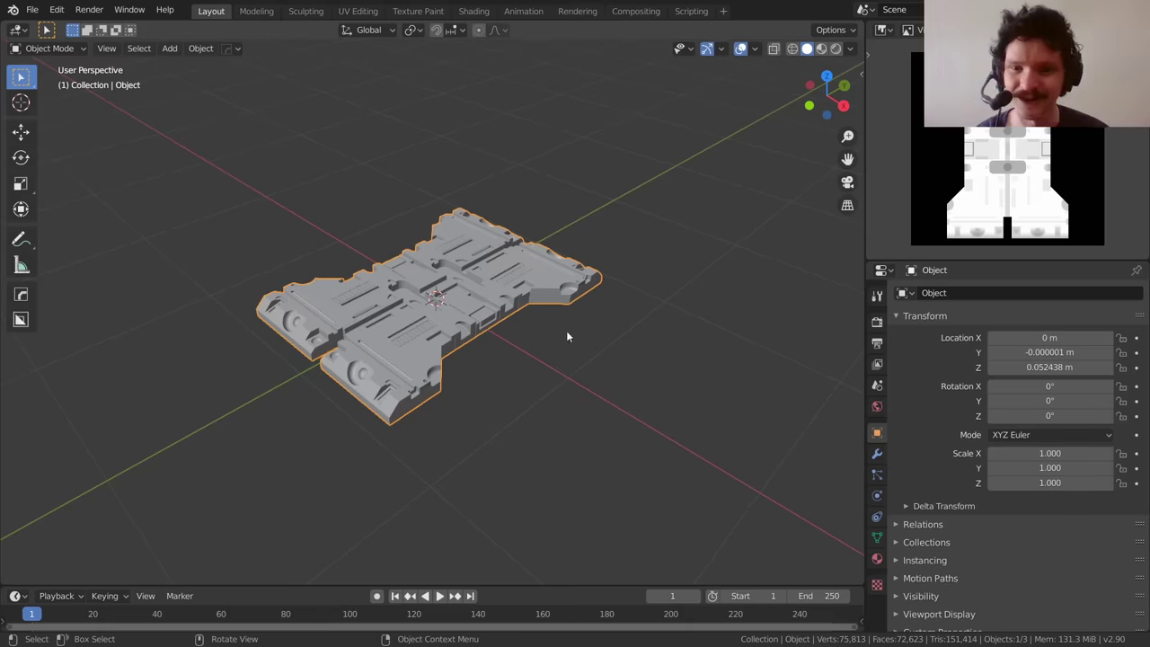
pyautogui.click(877, 320)
pyautogui.click(1011, 293)
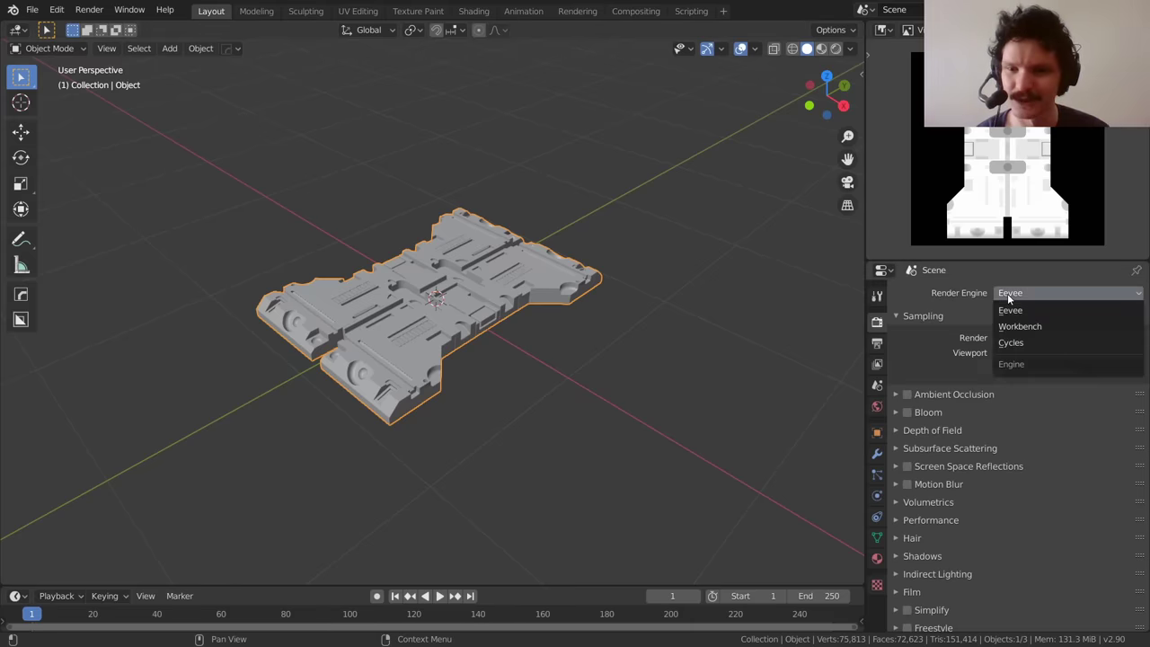
pyautogui.click(1018, 344)
pyautogui.scroll(-1, 984, 512)
pyautogui.click(932, 591)
pyautogui.scroll(-4, 949, 502)
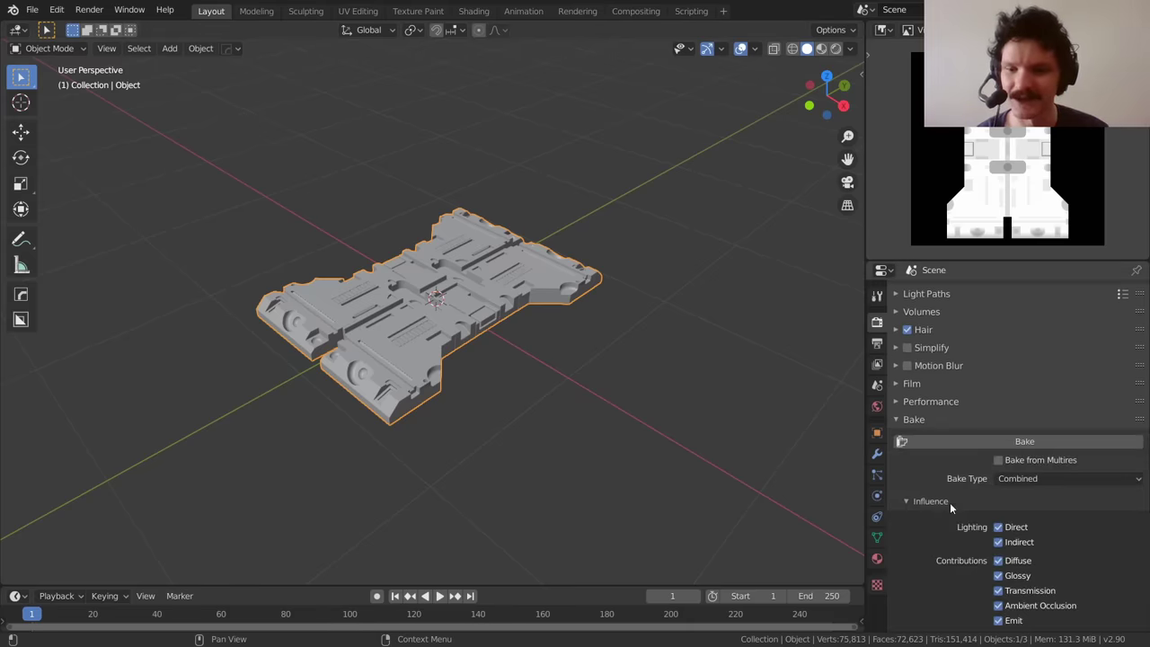
pyautogui.click(1019, 477)
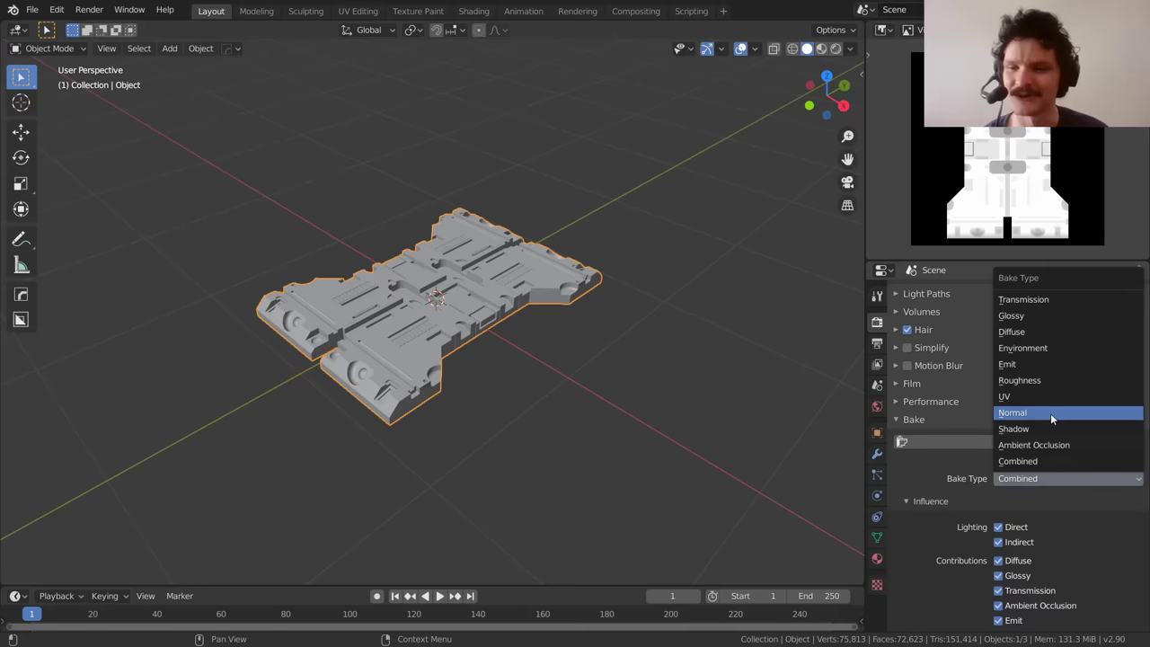
pyautogui.scroll(5, 1061, 369)
pyautogui.click(1033, 293)
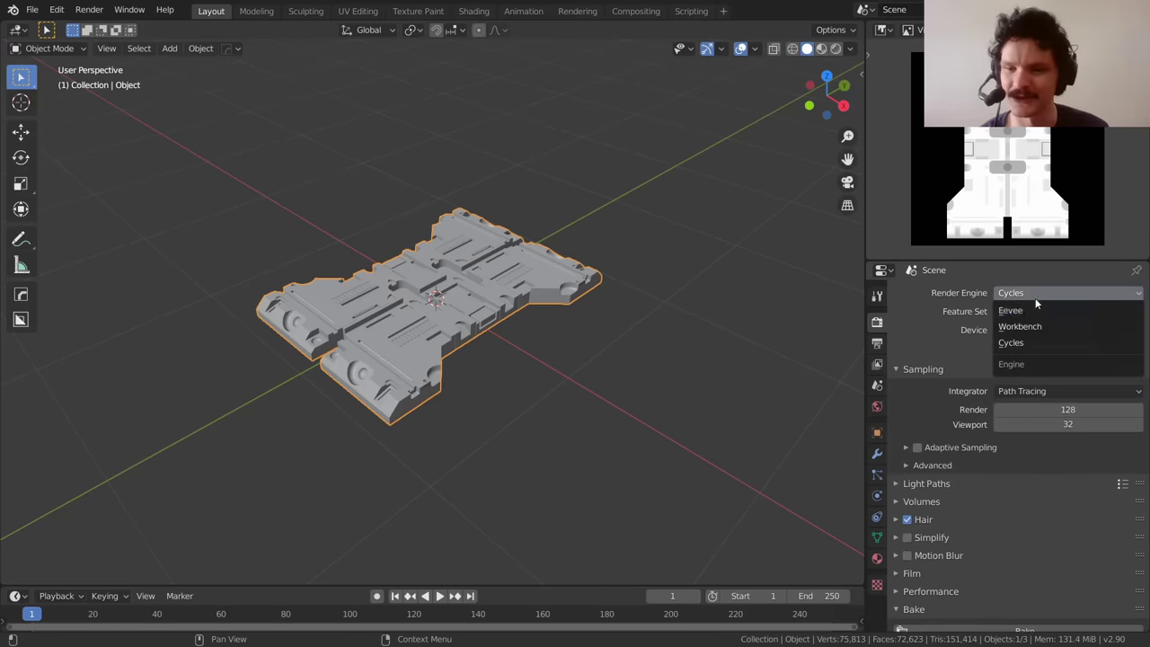
pyautogui.click(1015, 311)
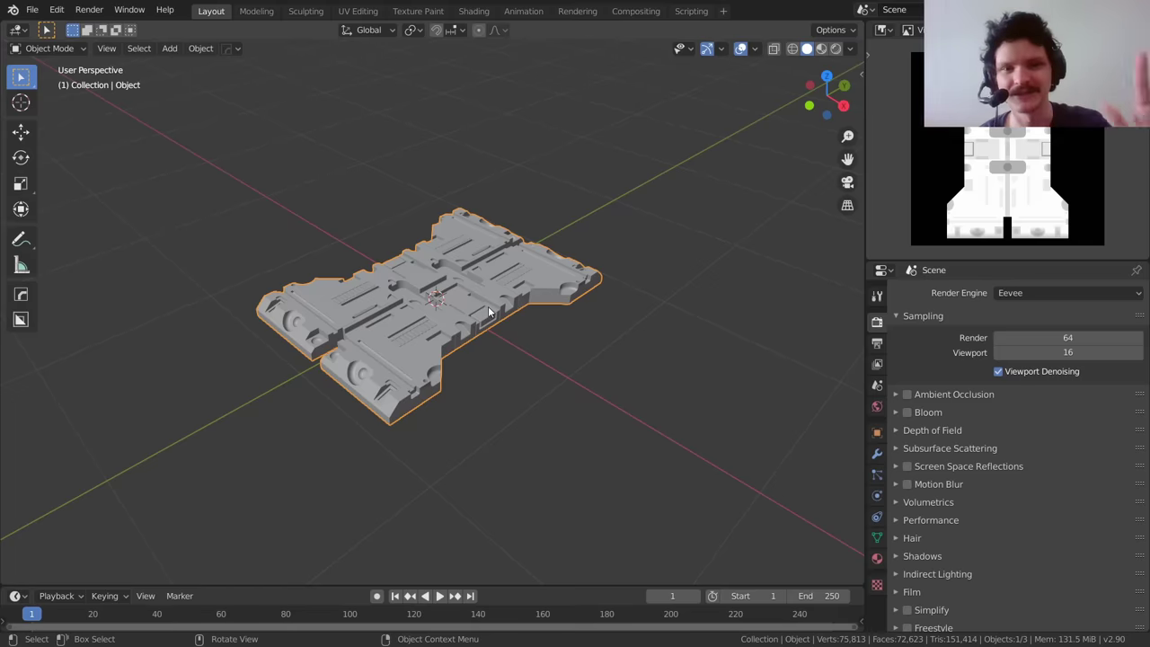
pyautogui.moveTo(431, 309); pyautogui.dragTo(484, 238, button='middle')
pyautogui.scroll(2, 483, 274)
pyautogui.scroll(-3, 457, 254)
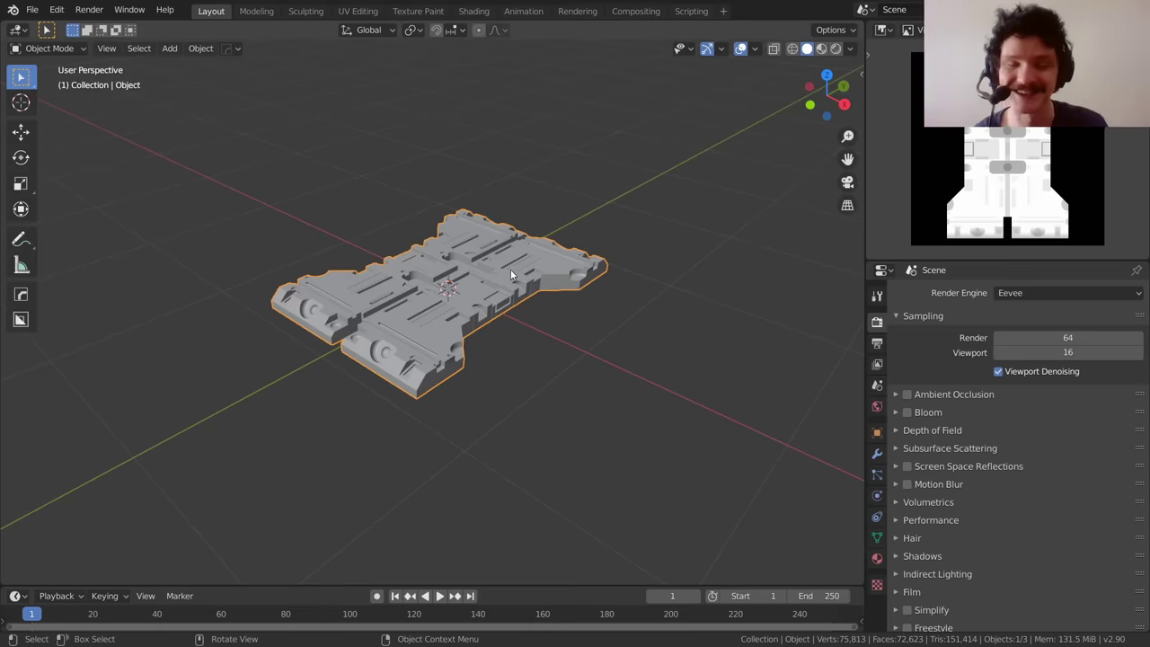
pyautogui.scroll(-4, 521, 247)
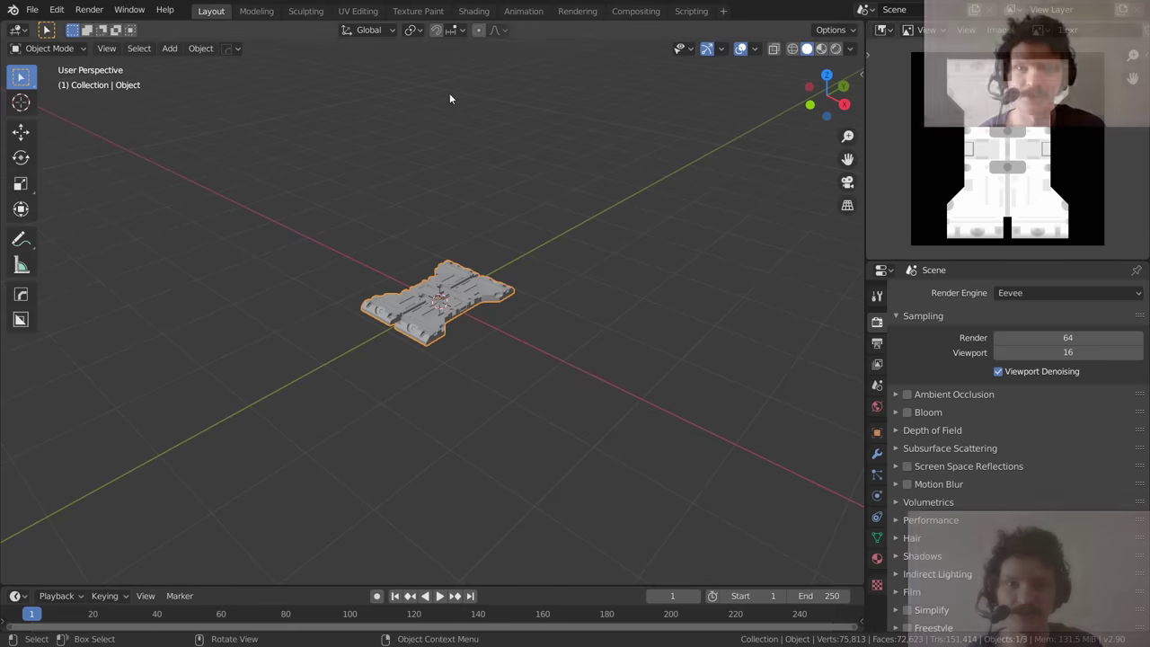
# - Look through the scene camera, select it, and set its location and rotation to 0 on all axes
pyautogui.click(847, 182)
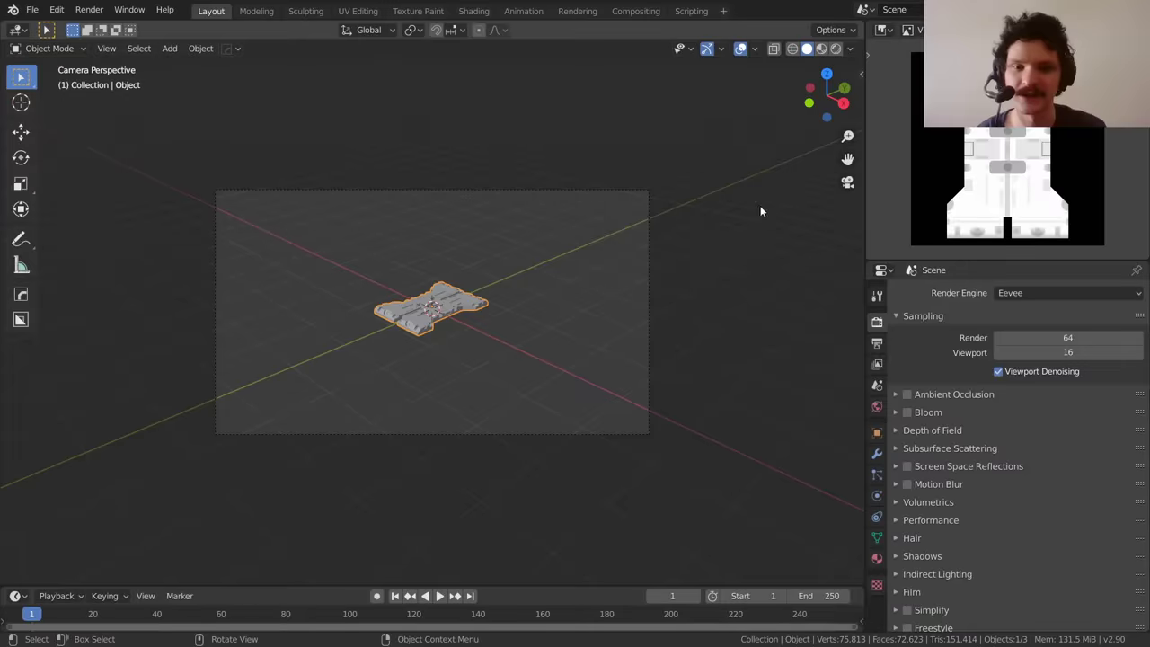
pyautogui.click(648, 252)
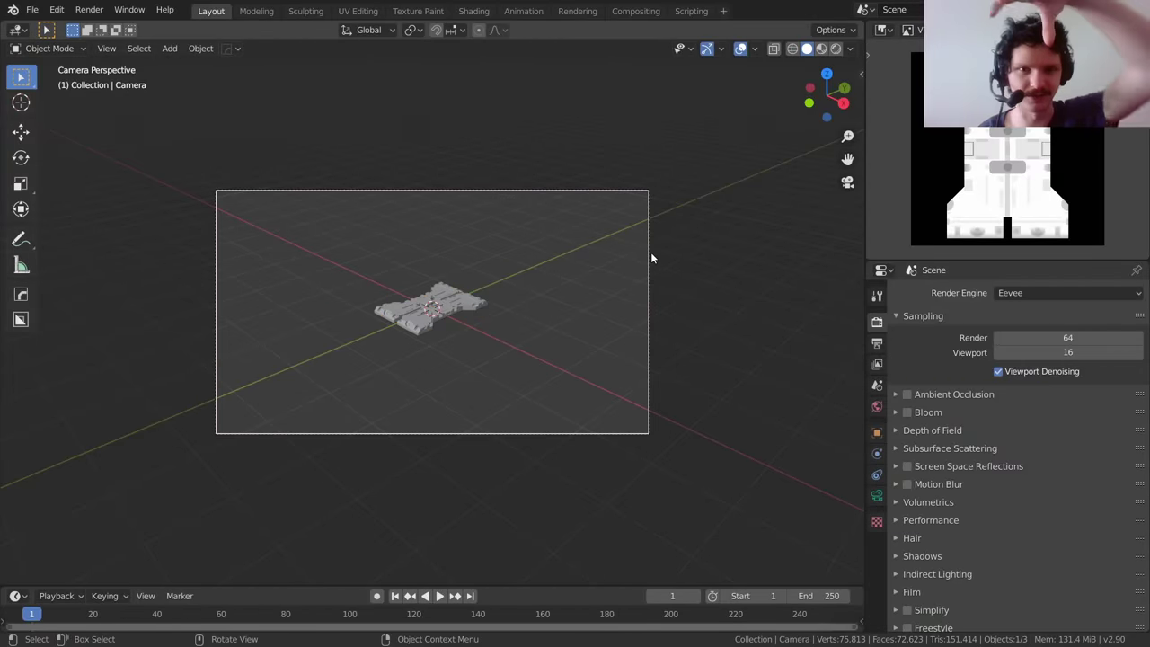
pyautogui.click(652, 240)
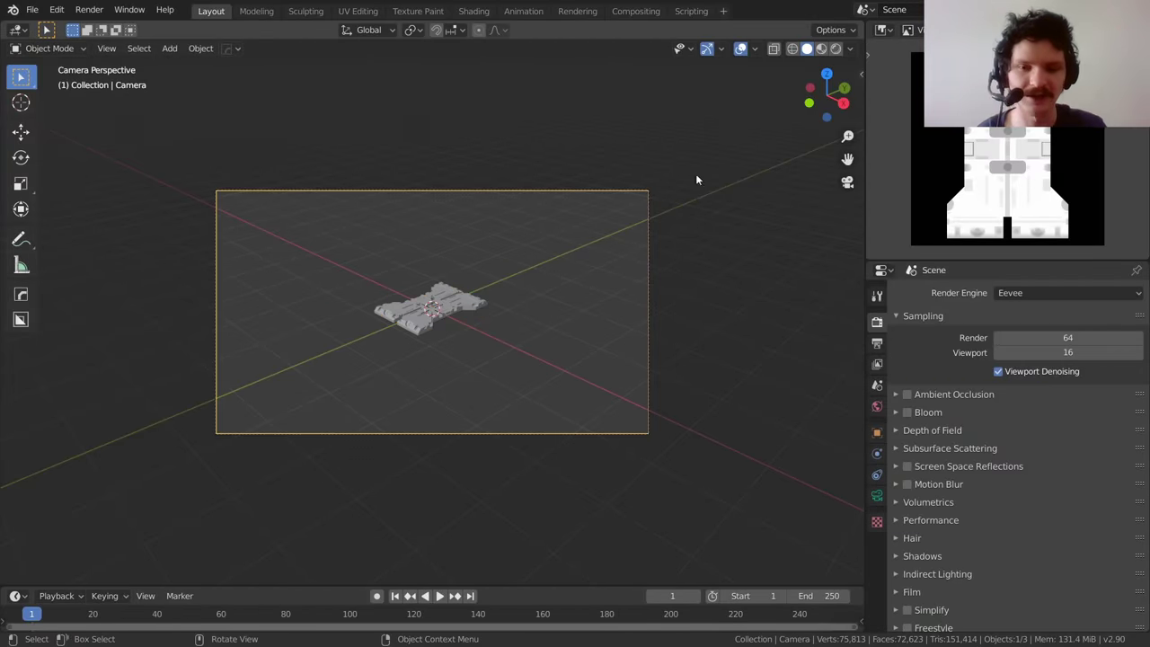
pyautogui.press('n')
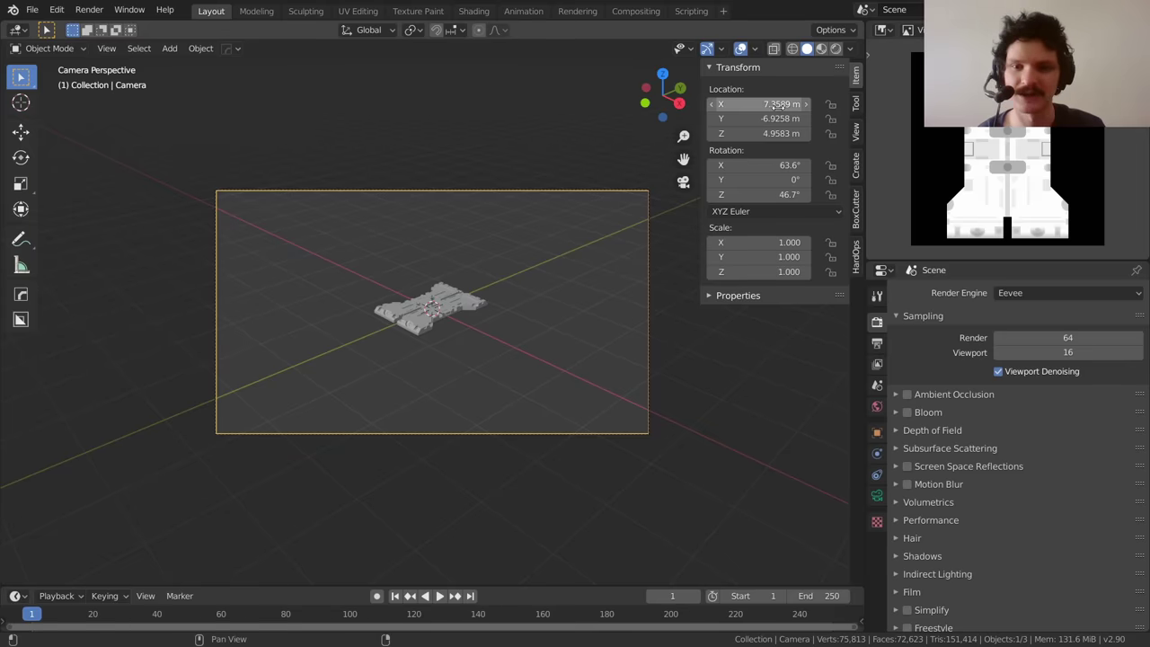
pyautogui.moveTo(775, 104); pyautogui.dragTo(775, 194)
pyautogui.write('0')
pyautogui.press('Return')
pyautogui.write('0')
pyautogui.press('Return')
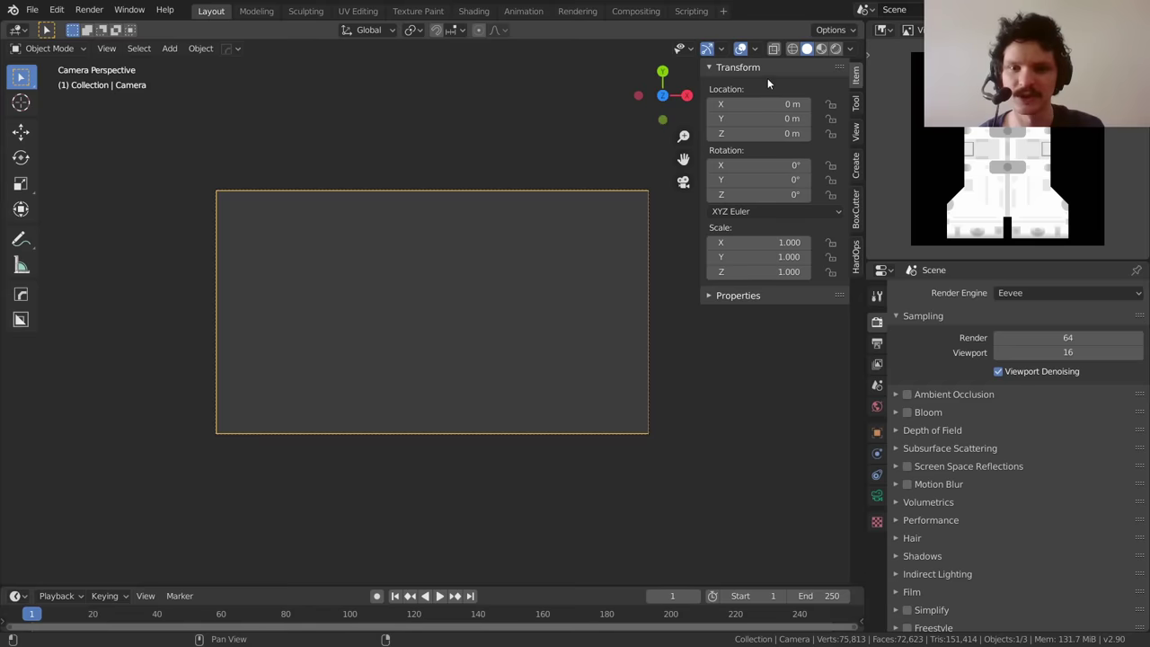
# - Raise the camera above the model by setting its Z location to 4.82 m, keeping the camera view
pyautogui.click(770, 133)
pyautogui.write('0.45')
pyautogui.press('Return')
pyautogui.moveTo(774, 133); pyautogui.dragTo(898, 133)
pyautogui.moveTo(405, 266); pyautogui.dragTo(435, 275, button='middle')
pyautogui.click(683, 182)
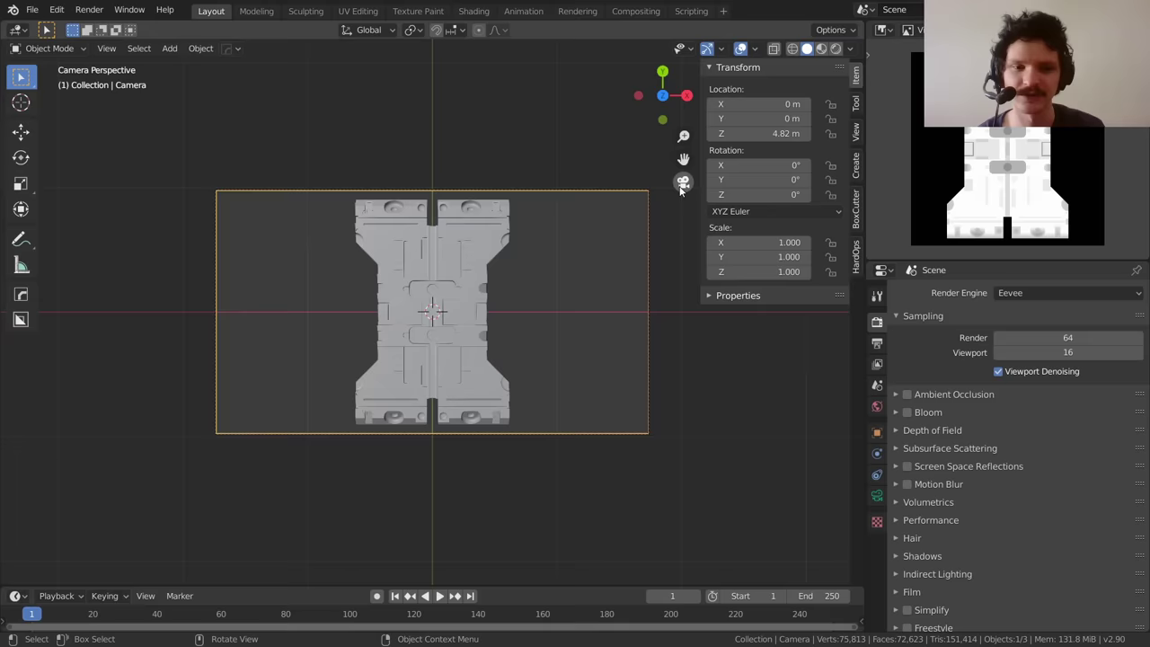
# - Change the camera's lens type to Orthographic and reduce its orthographic scale to 3.374 to frame the model
pyautogui.click(877, 496)
pyautogui.scroll(2, 426, 266)
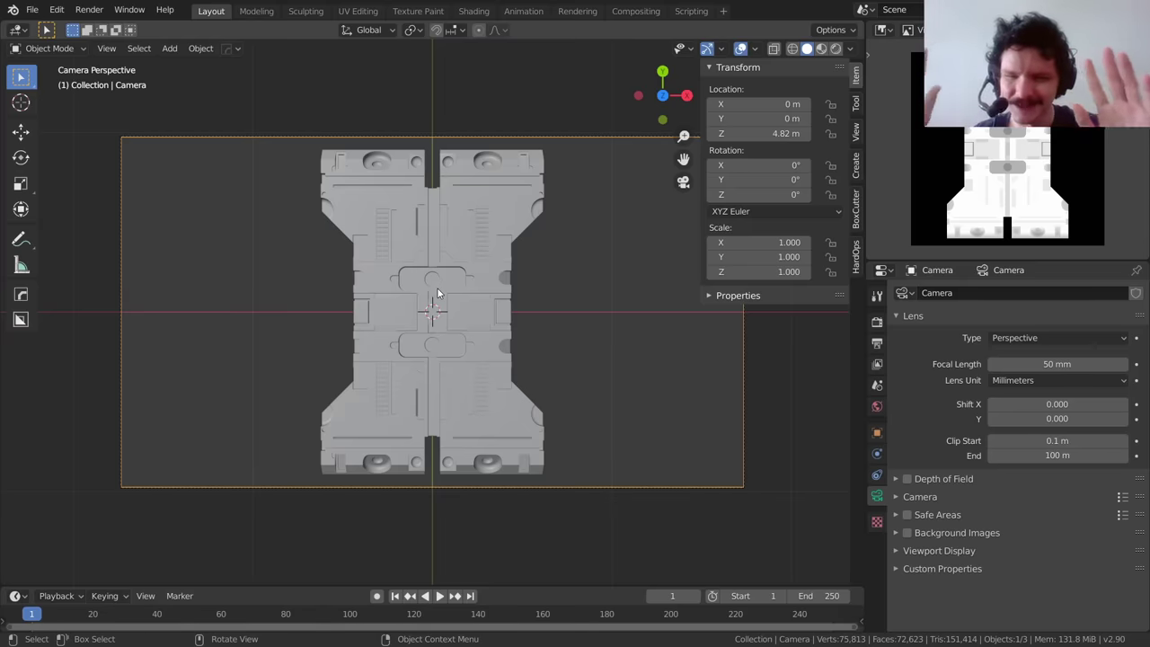
pyautogui.click(1048, 334)
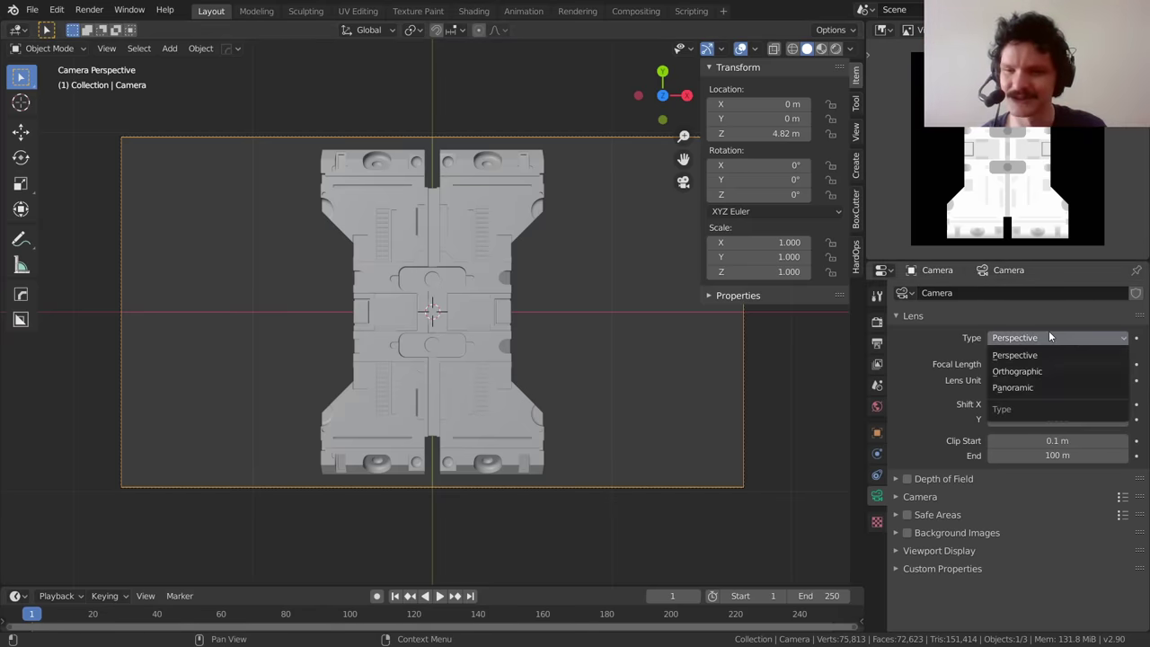
pyautogui.click(1038, 372)
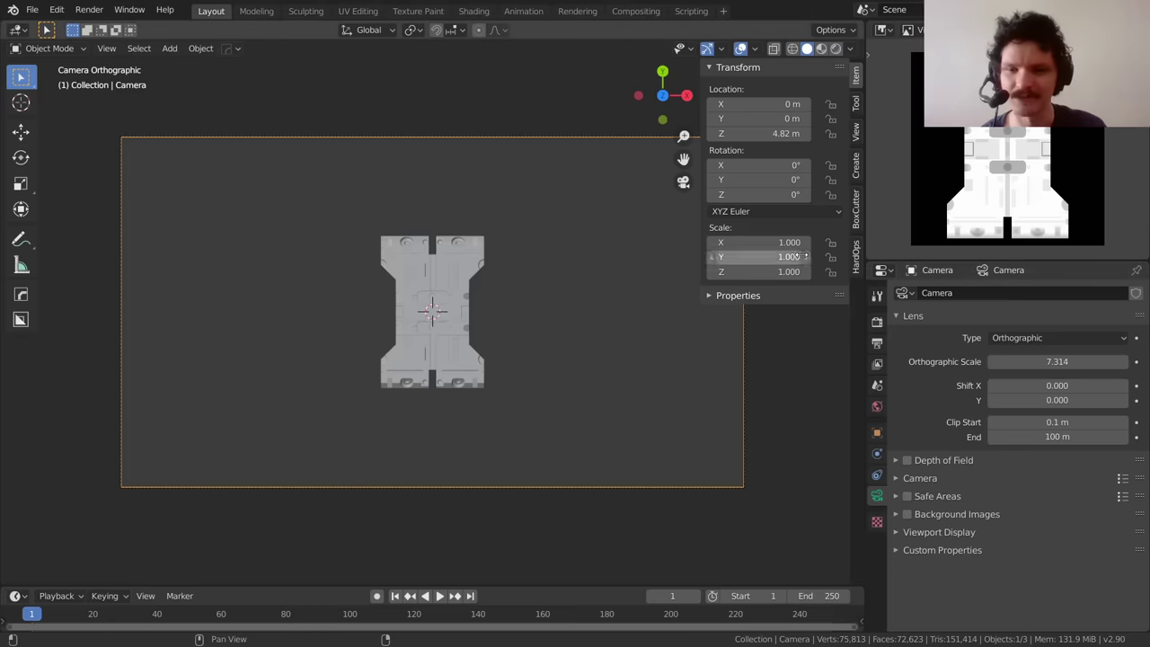
pyautogui.moveTo(1047, 361); pyautogui.dragTo(950, 361)
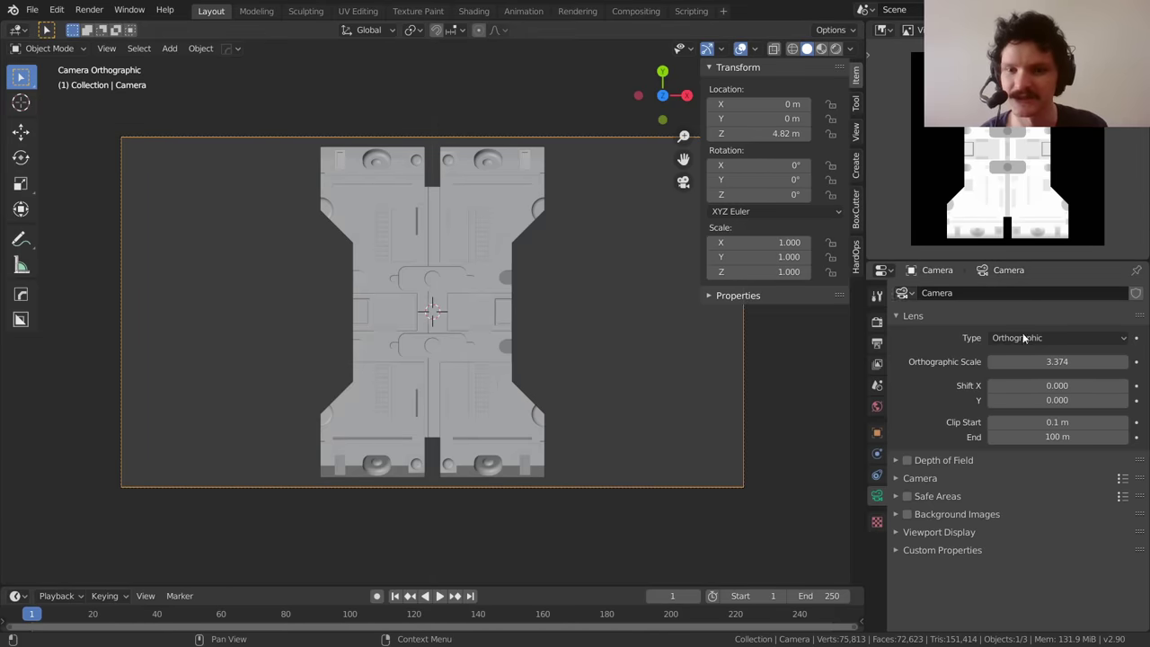
# - Set the render resolution to a square 2048 x 2048 px
pyautogui.click(877, 342)
pyautogui.moveTo(1057, 310); pyautogui.dragTo(1057, 325)
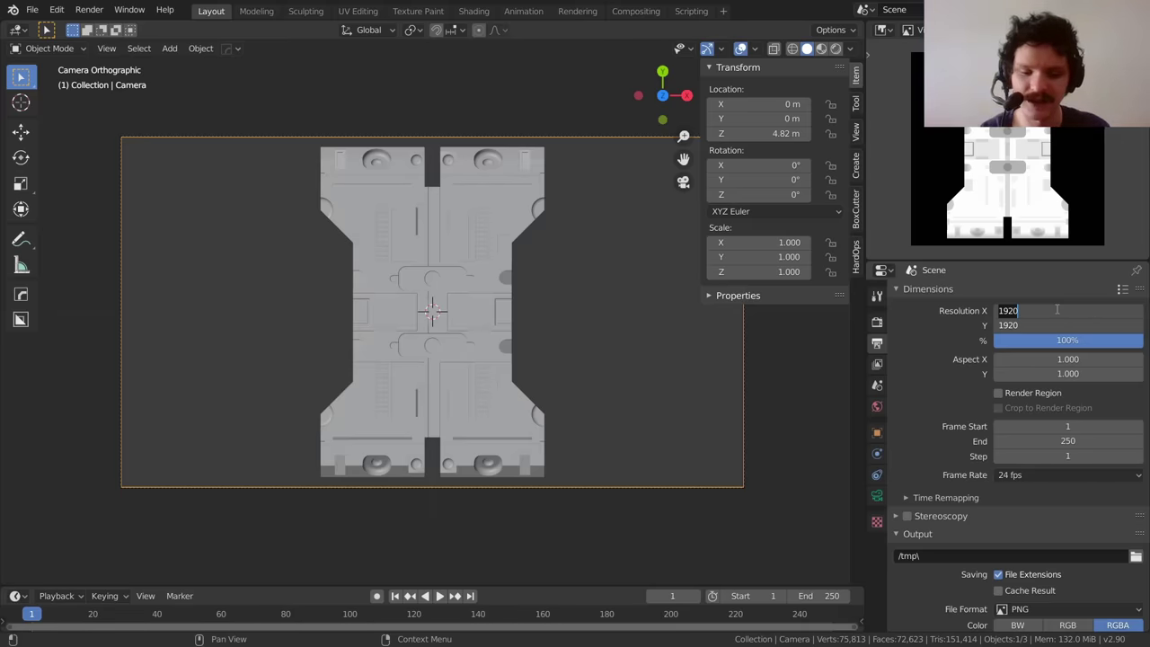
pyautogui.write('2048')
pyautogui.press('Return')
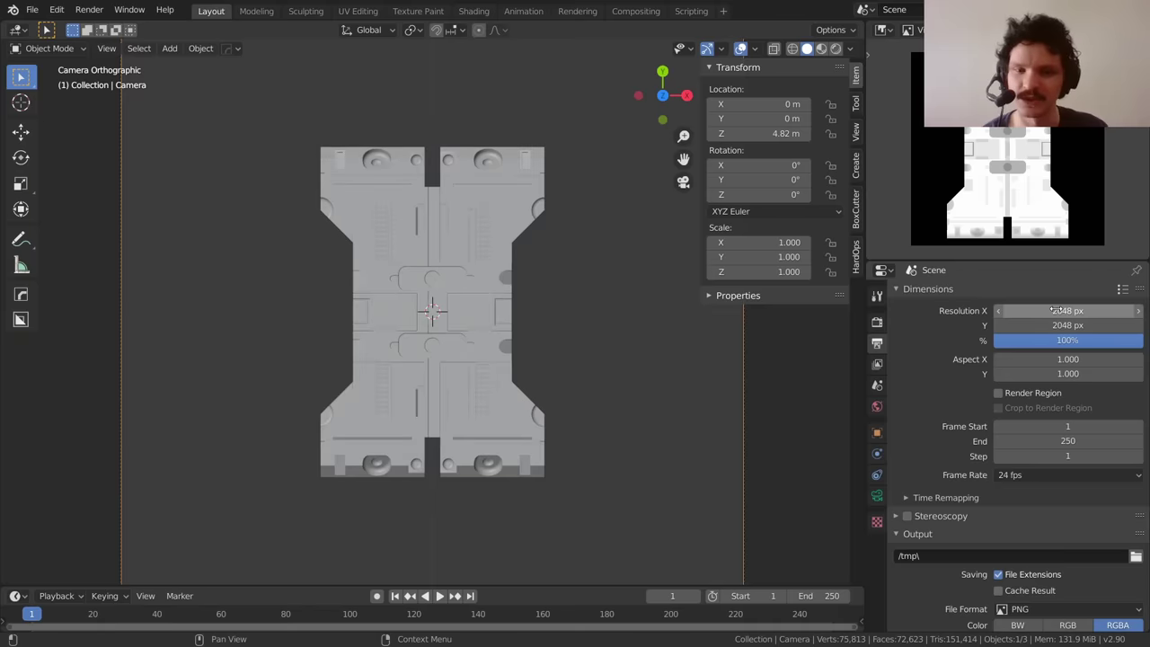
# - Tighten the camera's square frame around the model with an orthographic scale of 1.954
pyautogui.click(877, 495)
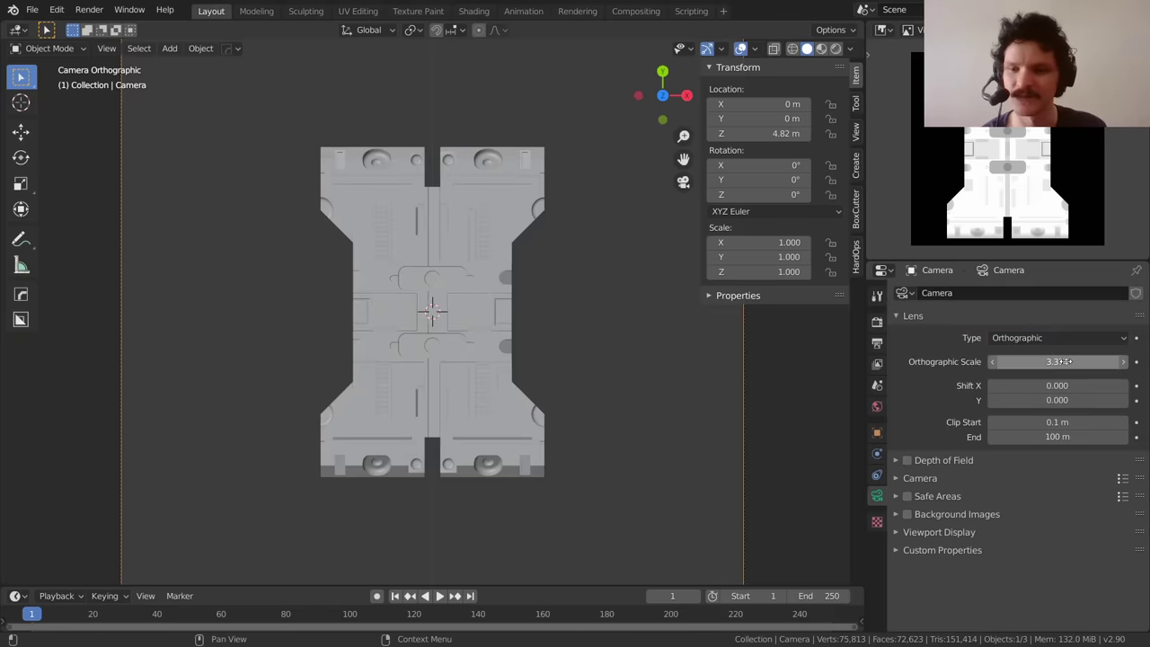
pyautogui.moveTo(1060, 361); pyautogui.dragTo(1024, 361)
pyautogui.scroll(-3, 645, 346)
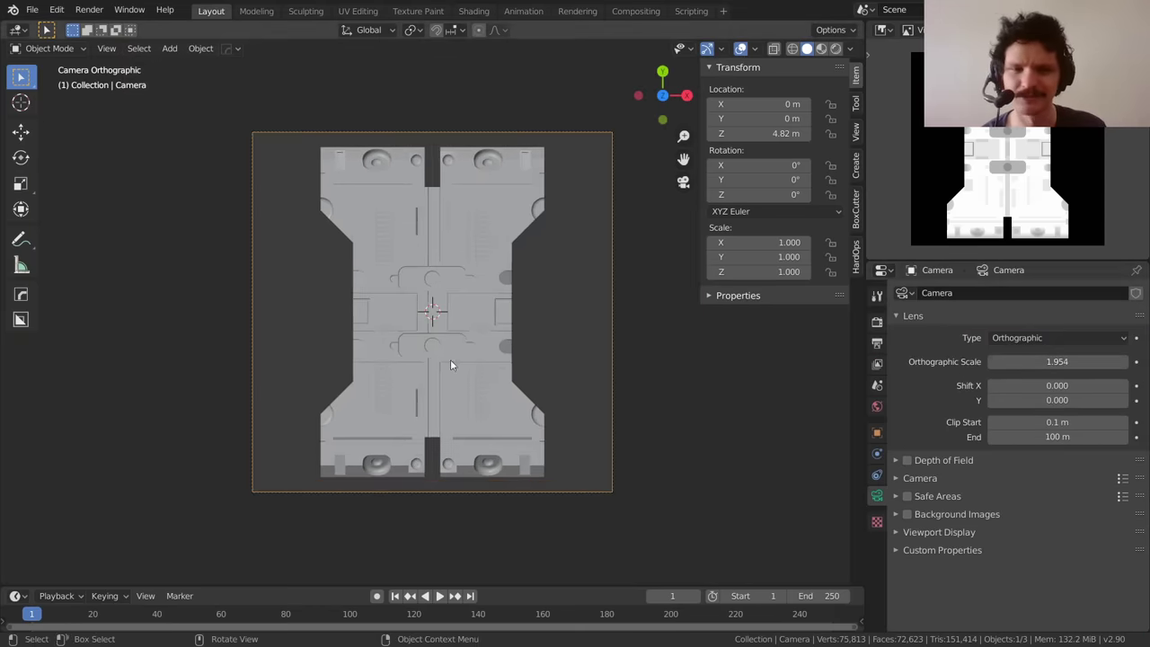
pyautogui.scroll(1, 443, 351)
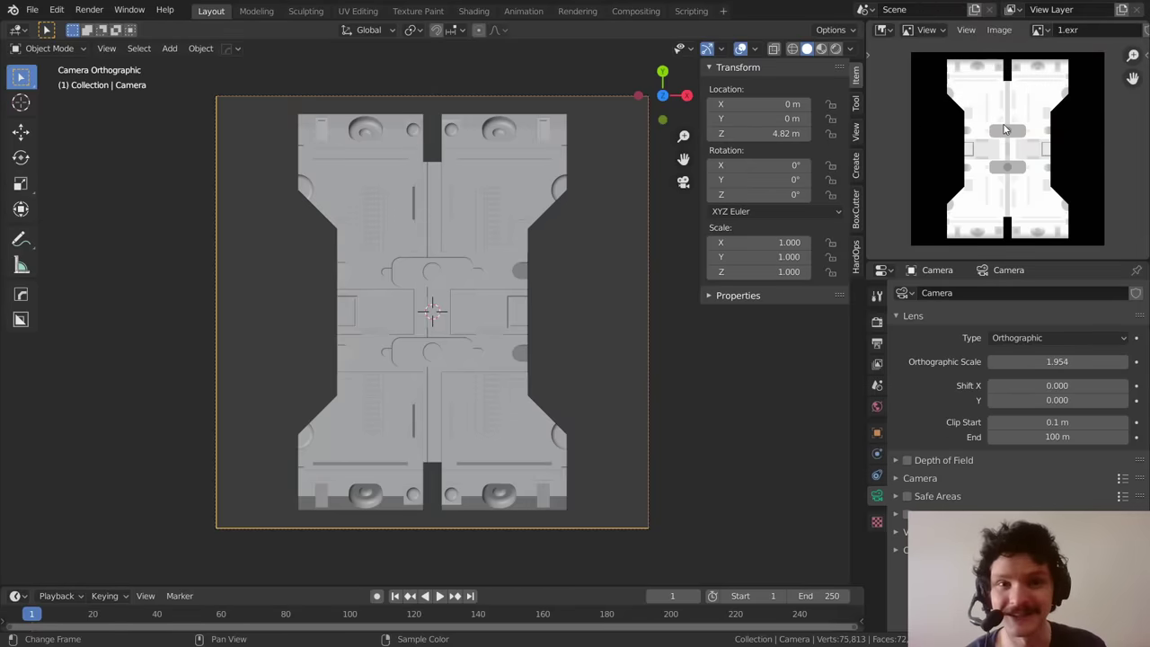
# - Use rendered viewport shading and move the point light closer to the model, to about X 2.17, Y -0.71, Z 3.22 m
pyautogui.click(836, 49)
pyautogui.moveTo(468, 285); pyautogui.dragTo(517, 334, button='middle')
pyautogui.scroll(-10, 517, 332)
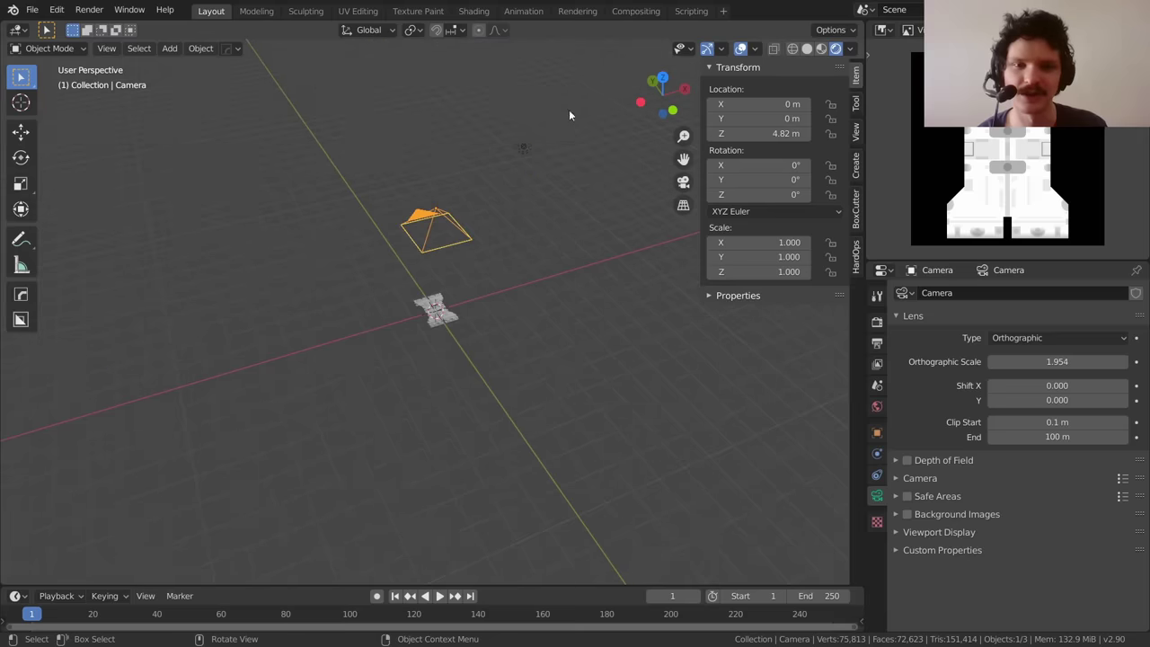
pyautogui.click(528, 152)
pyautogui.press('g')
pyautogui.click(441, 267)
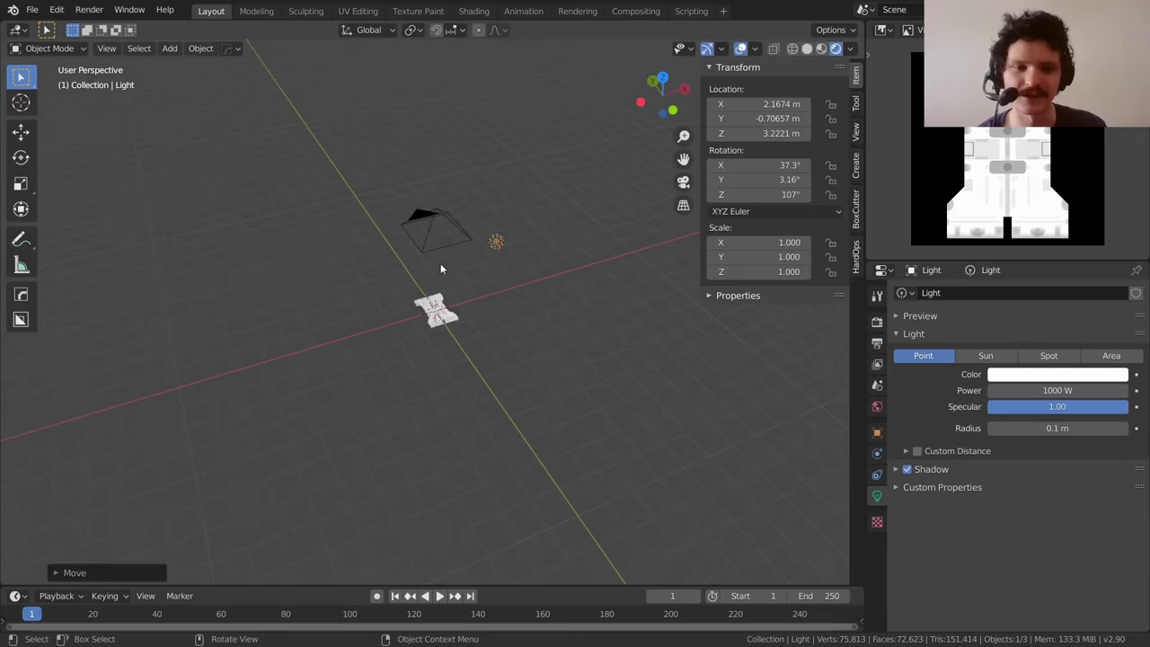
pyautogui.scroll(6, 443, 265)
pyautogui.moveTo(441, 267); pyautogui.dragTo(452, 164, button='middle')
# - In the Shading workspace, create a new material on the model and name it whateveriwant
pyautogui.click(474, 10)
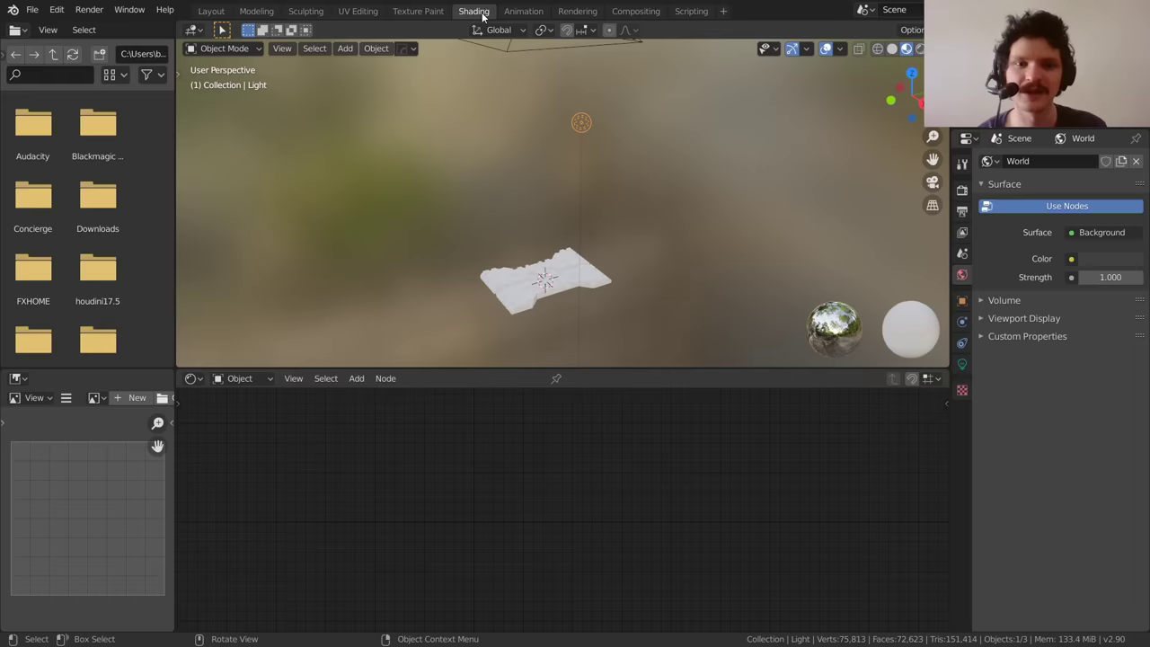
pyautogui.scroll(4, 575, 251)
pyautogui.keyDown('shift'); pyautogui.moveTo(575, 252); pyautogui.dragTo(570, 159, button='middle'); pyautogui.keyUp('shift')
pyautogui.click(527, 237)
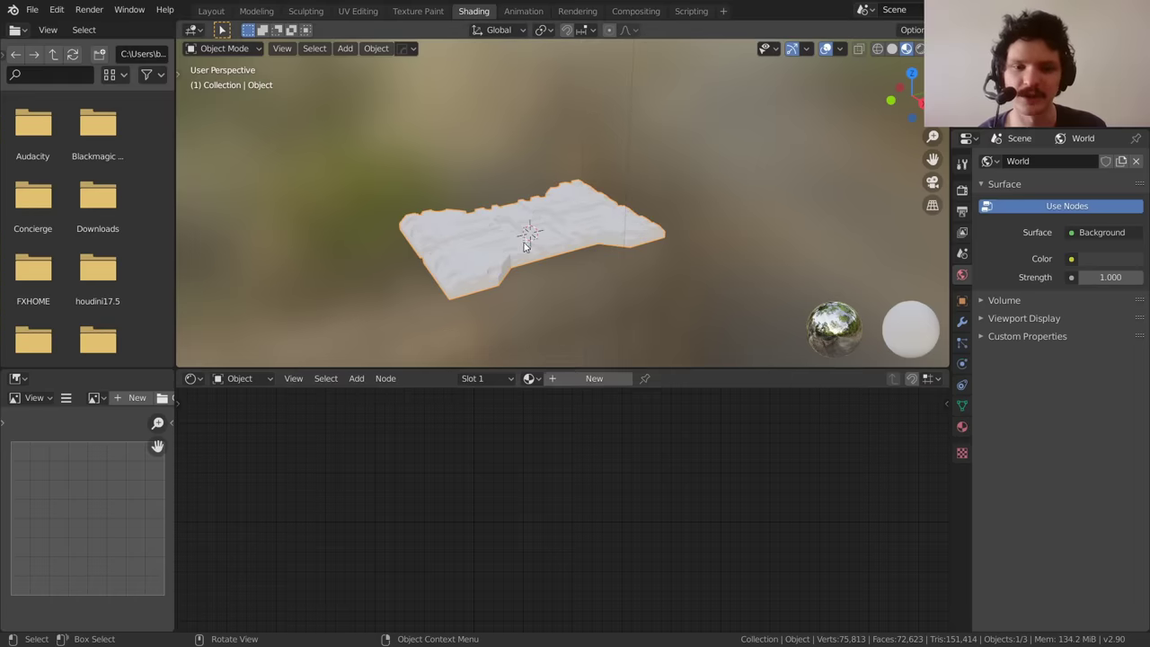
pyautogui.click(593, 379)
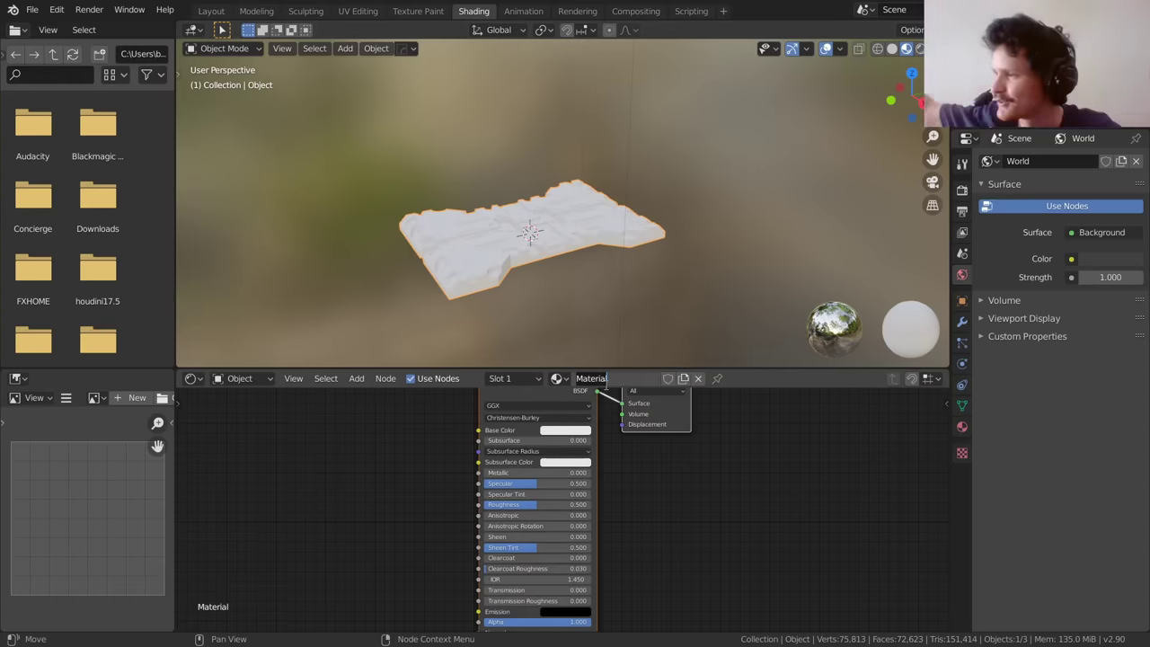
pyautogui.write('w')
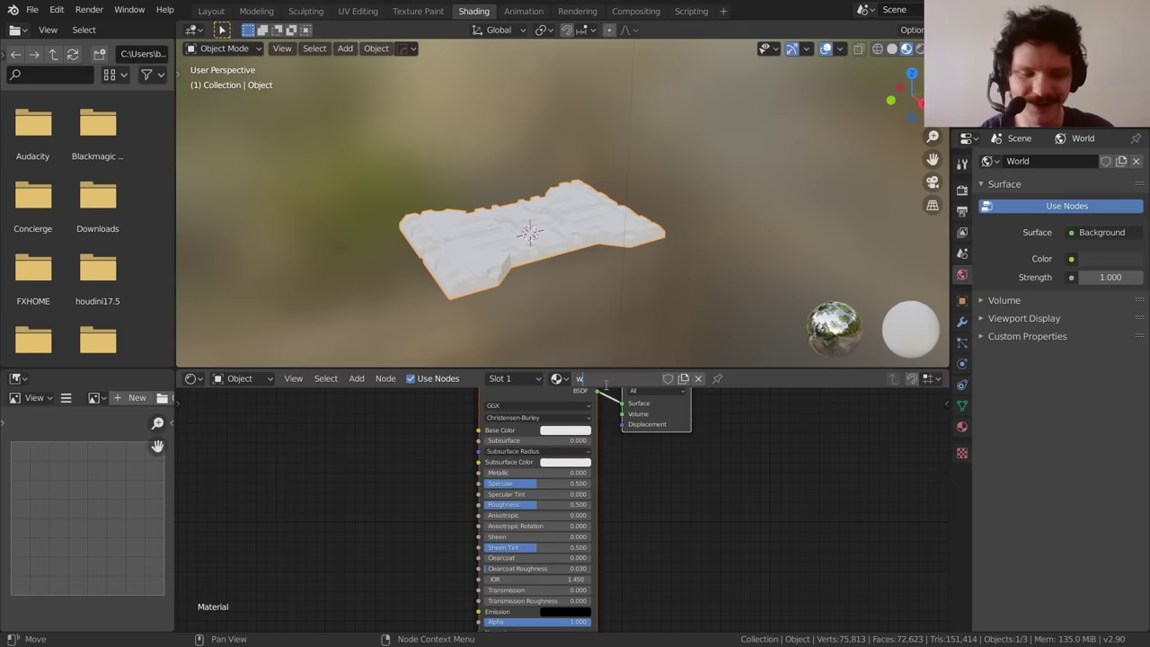
pyautogui.write('hateveriwant')
pyautogui.press('Return')
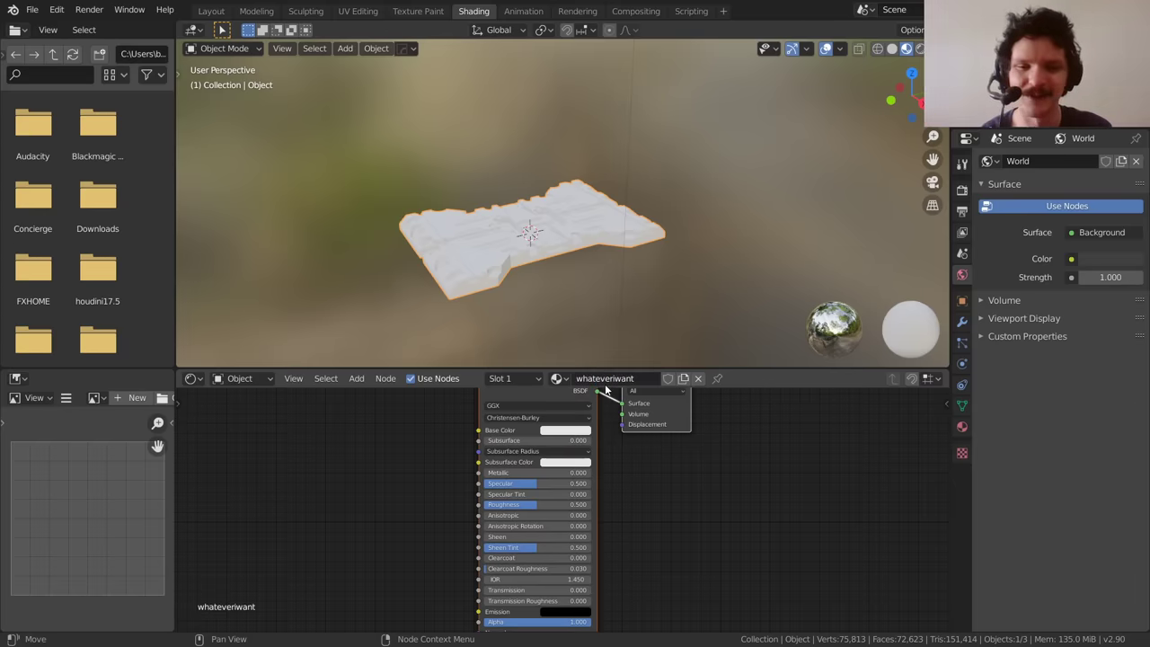
# - Delete the Principled BSDF node from the material, keeping only the Material Output node
pyautogui.press('Home')
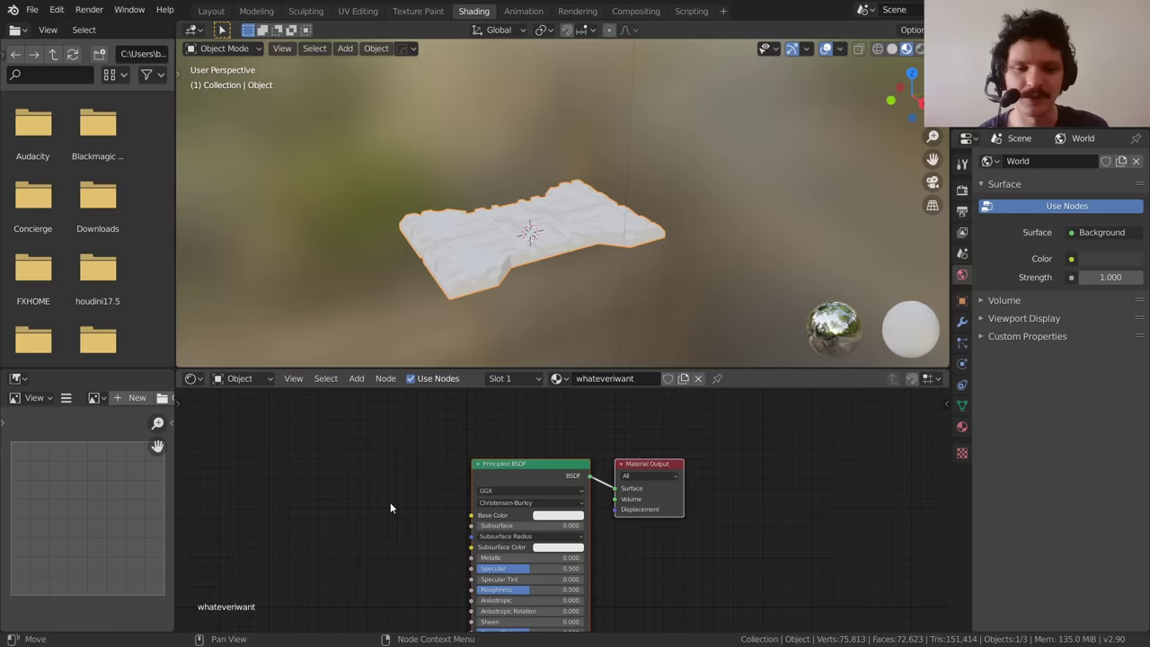
pyautogui.moveTo(390, 501); pyautogui.dragTo(483, 465)
pyautogui.press('Delete')
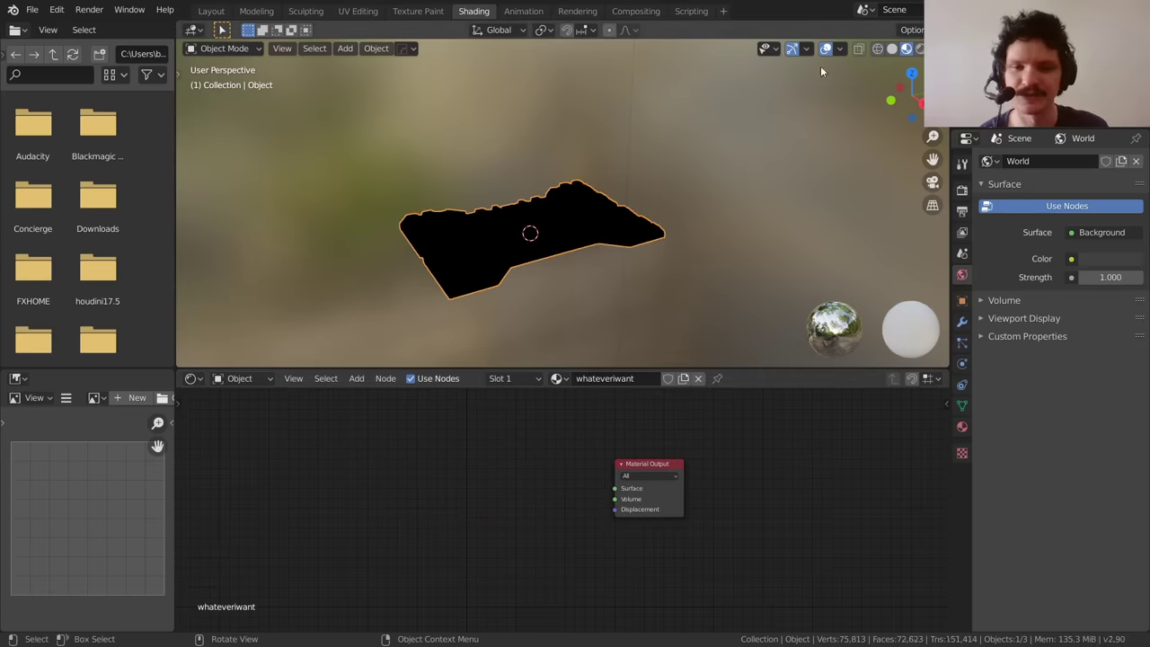
# - Switch the shading viewport to rendered display and view the model in the right orthographic view
pyautogui.click(919, 49)
pyautogui.scroll(5, 502, 235)
pyautogui.scroll(-2, 513, 230)
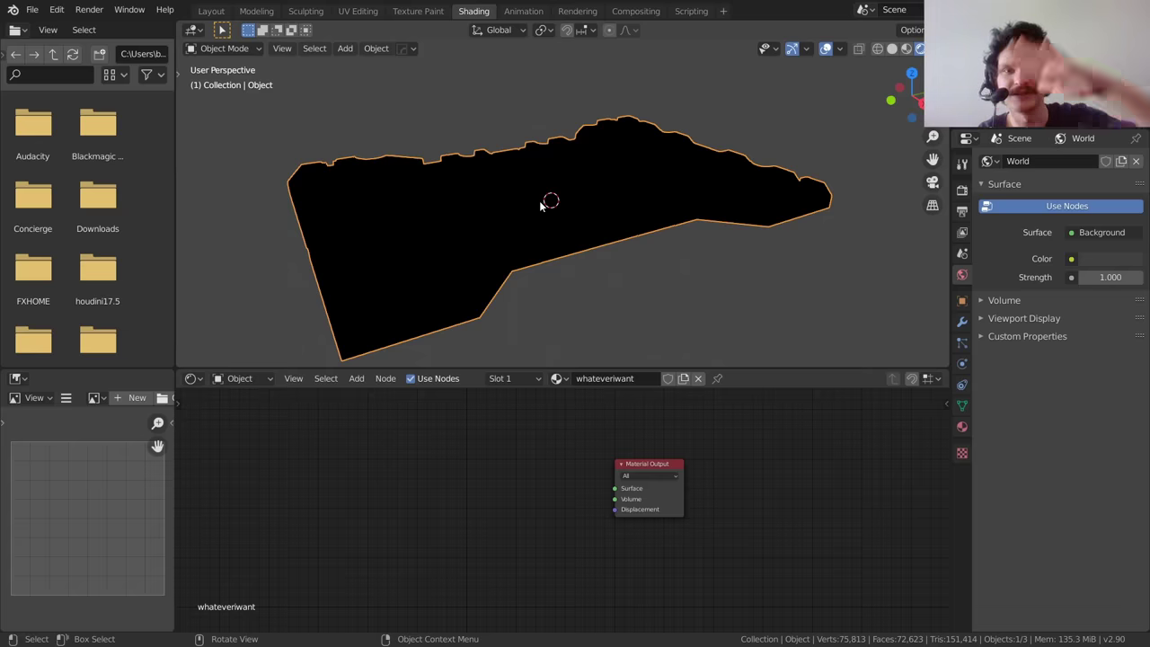
pyautogui.click(920, 102)
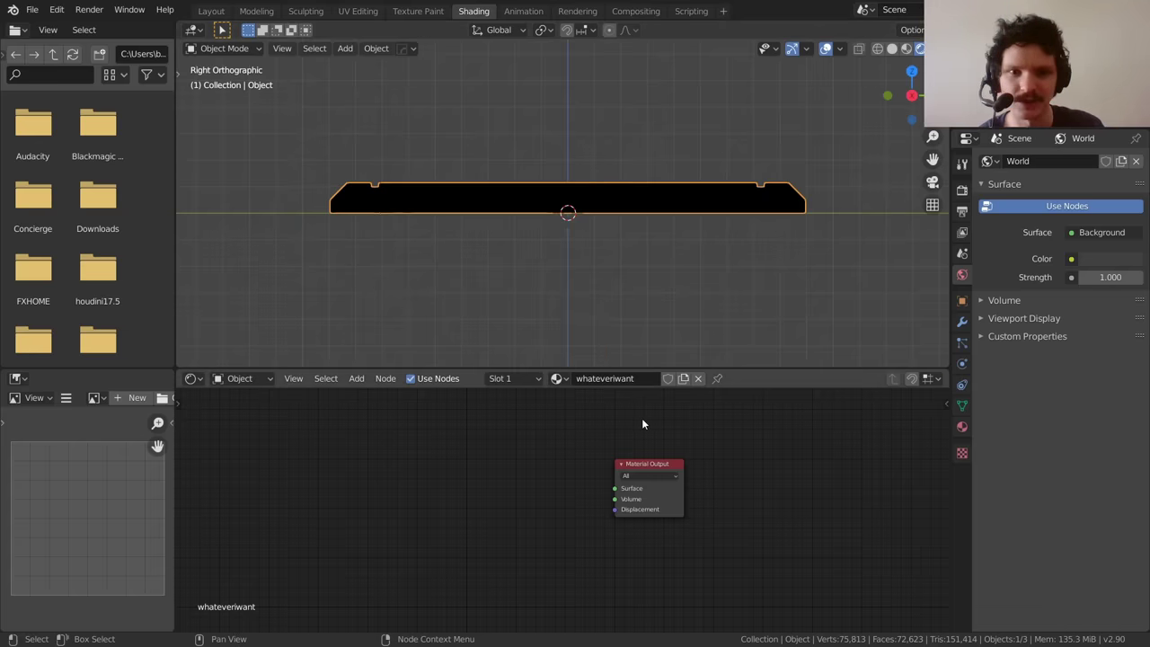
# - Add a Geometry node to the material and connect its Position output to the Surface input of Material Output
pyautogui.hotkey('shift', 'a')
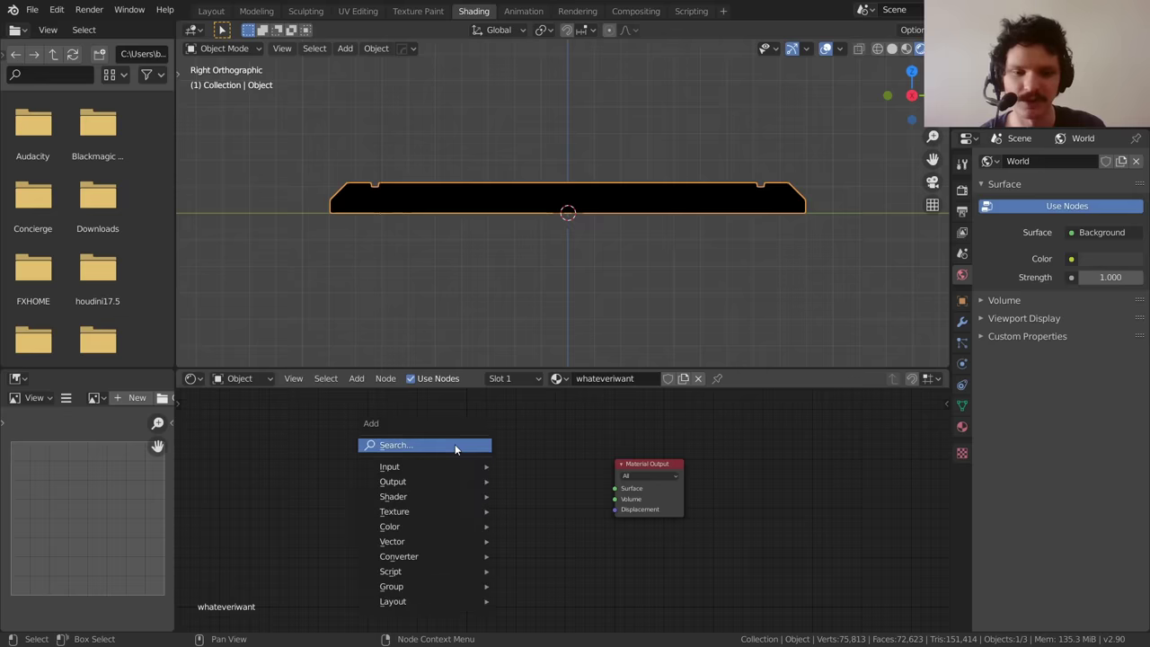
pyautogui.write('ge')
pyautogui.press('Return')
pyautogui.scroll(3, 399, 455)
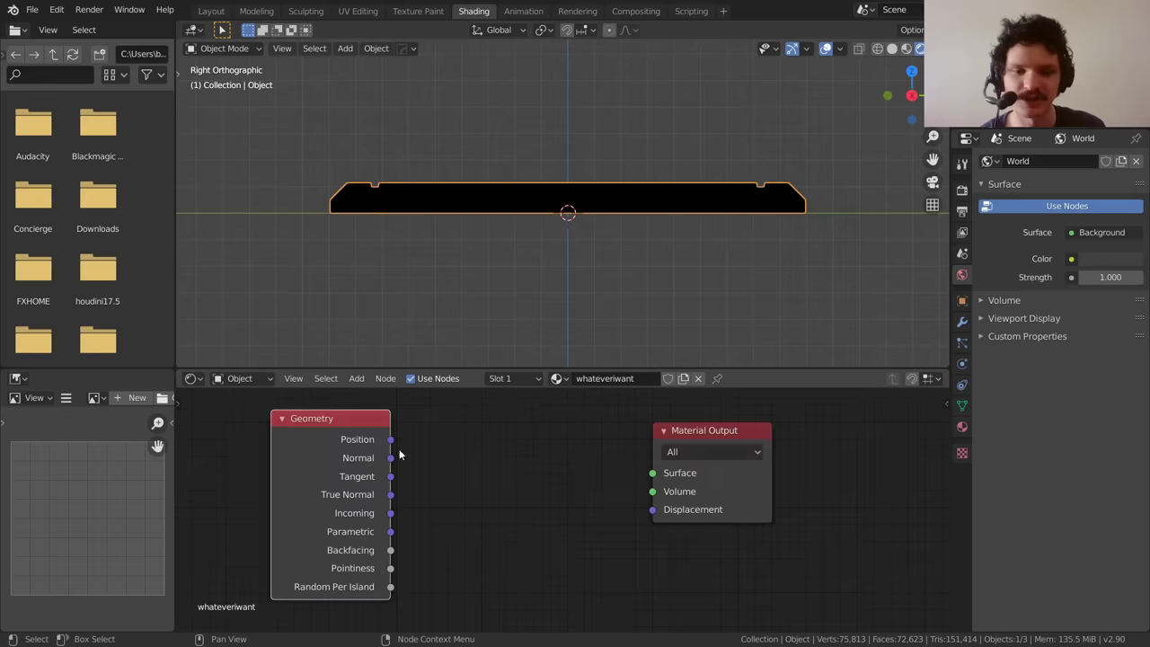
pyautogui.moveTo(391, 439); pyautogui.dragTo(652, 472)
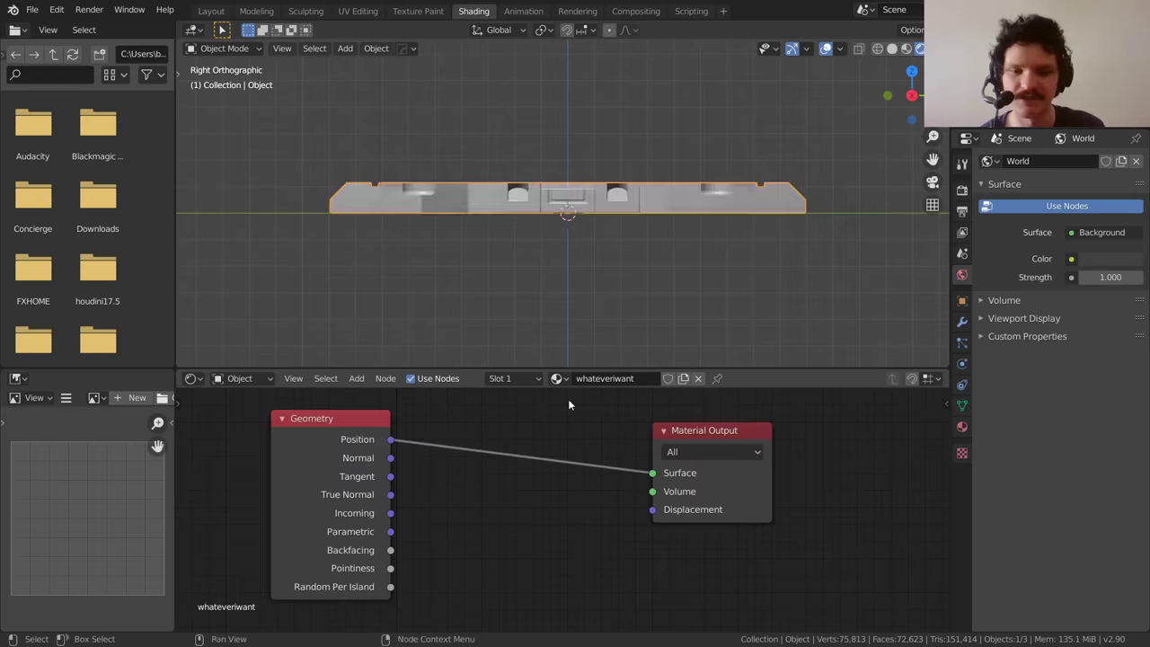
pyautogui.moveTo(530, 206); pyautogui.dragTo(619, 208, button='middle')
pyautogui.moveTo(369, 429); pyautogui.dragTo(328, 420)
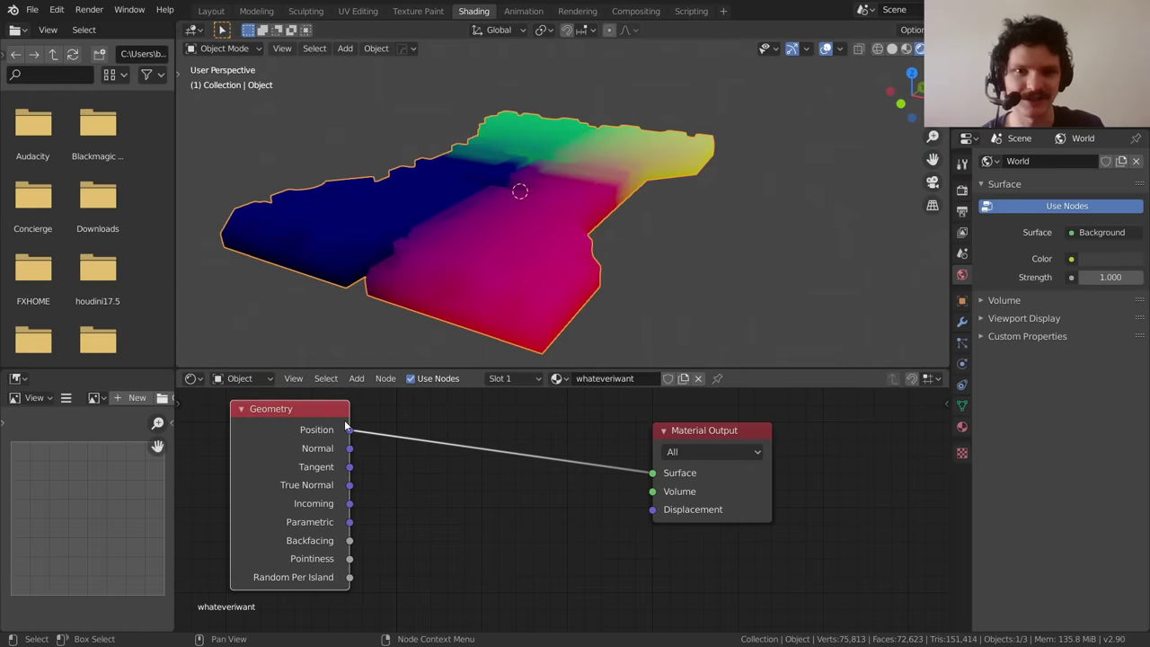
# - Insert a Separate XYZ node after the Geometry node's Position output and connect its Z output to the material's Surface input
pyautogui.hotkey('shift', 'a')
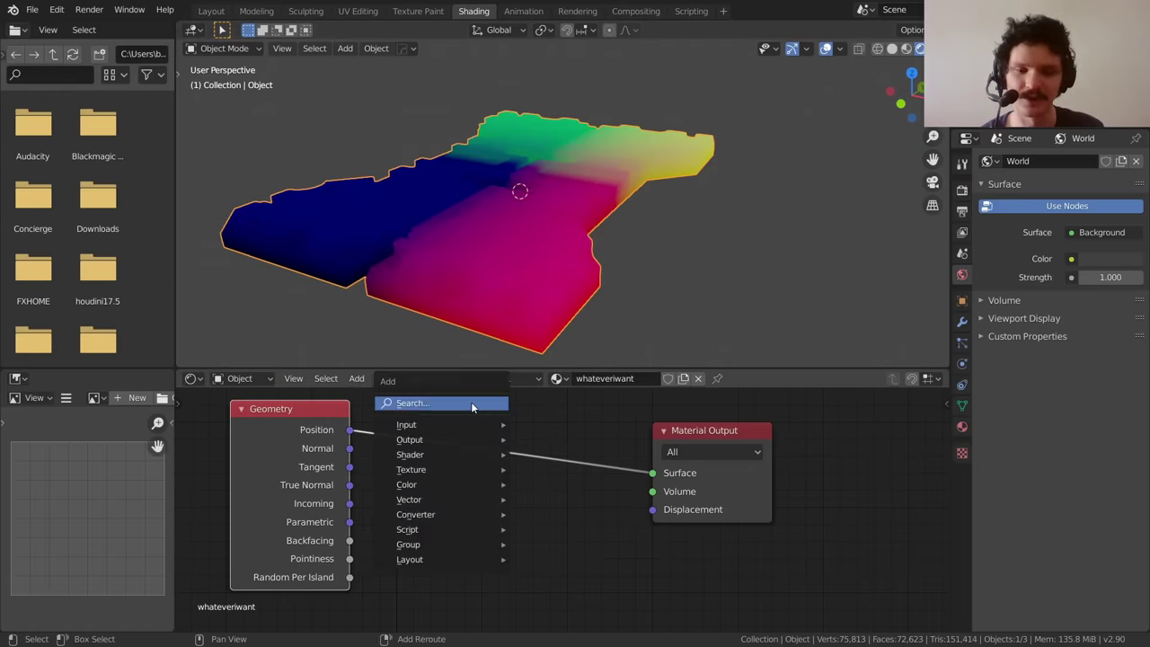
pyautogui.write('sep')
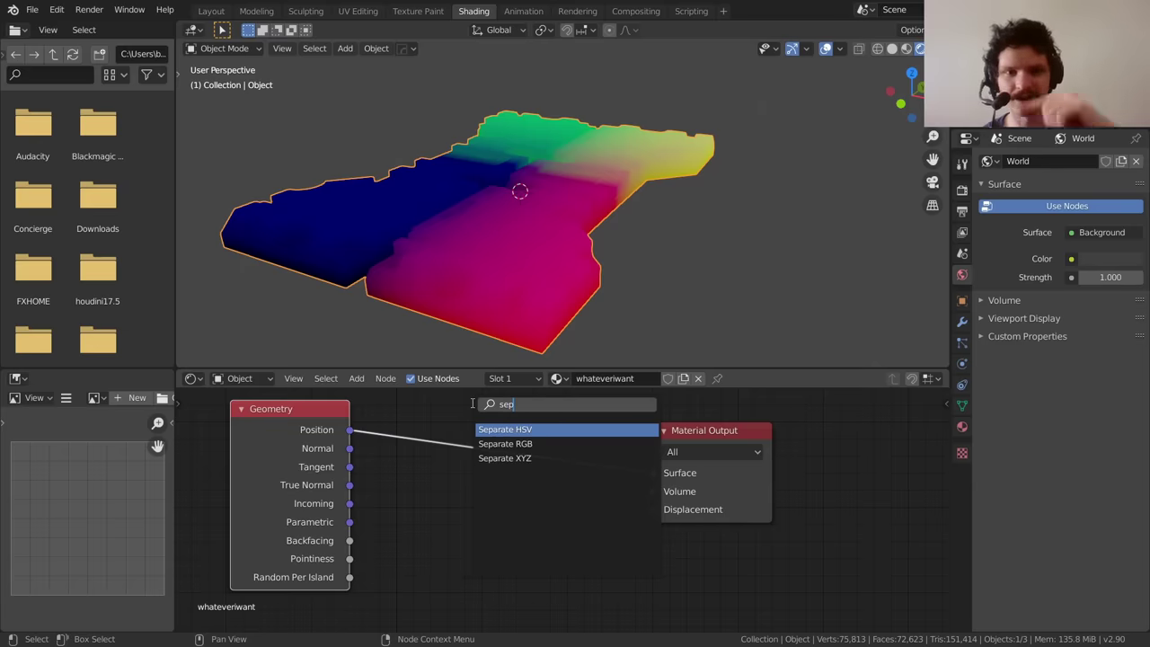
pyautogui.click(500, 460)
pyautogui.click(548, 417)
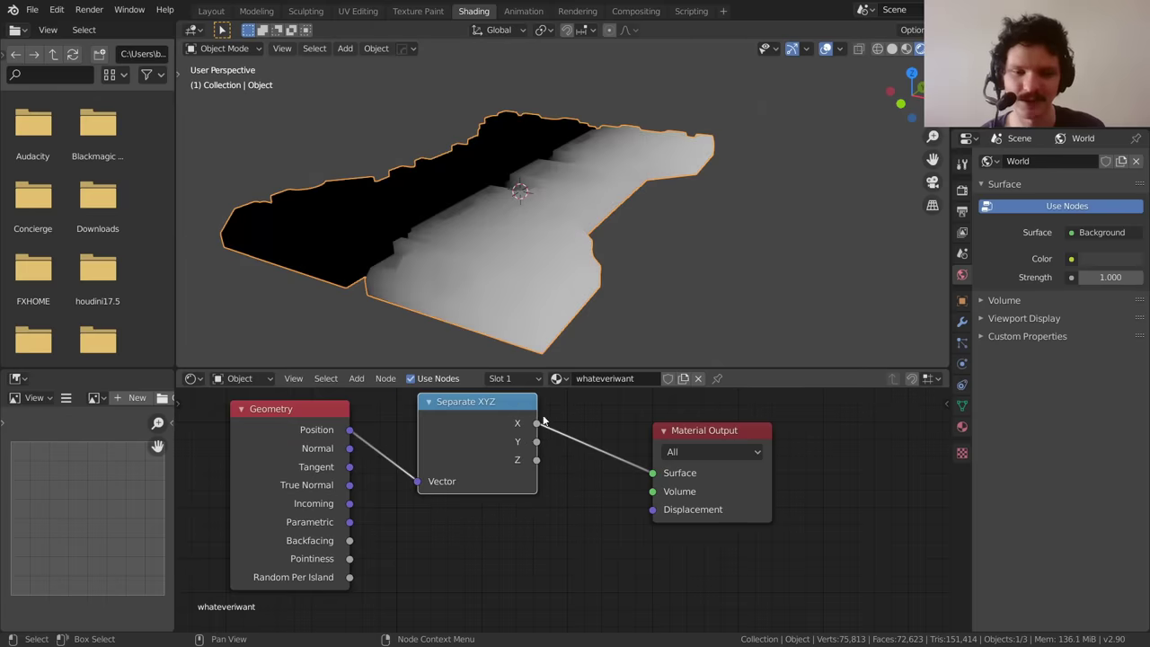
pyautogui.moveTo(536, 459); pyautogui.dragTo(653, 473)
# - Examine the height gradient on the model from the side, from below and in perspective
pyautogui.scroll(-3, 563, 243)
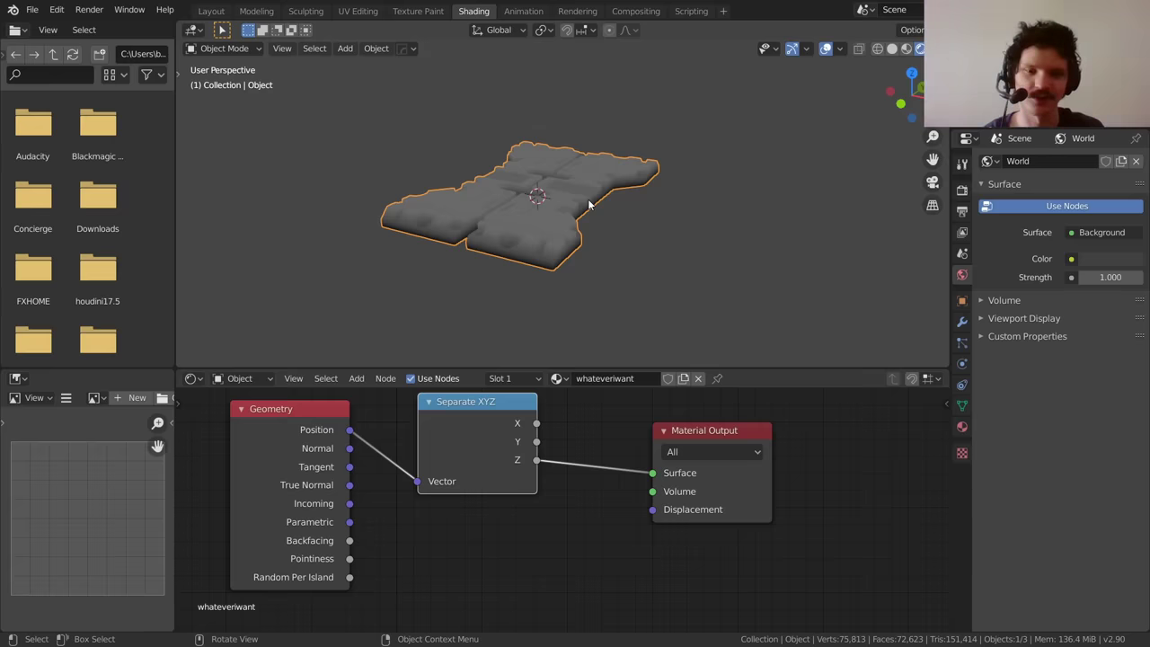
pyautogui.scroll(3, 557, 184)
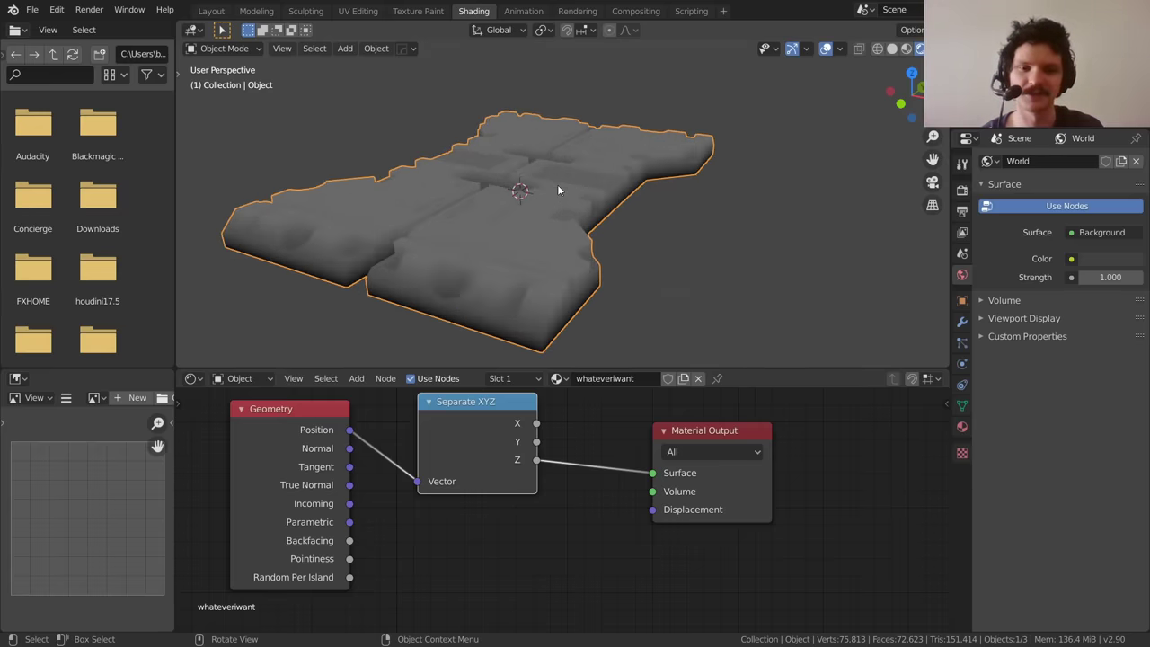
pyautogui.scroll(2, 557, 185)
pyautogui.scroll(-4, 559, 191)
pyautogui.keyDown('alt'); pyautogui.moveTo(560, 192); pyautogui.dragTo(526, 177, button='middle'); pyautogui.keyUp('alt')
pyautogui.scroll(2, 536, 211)
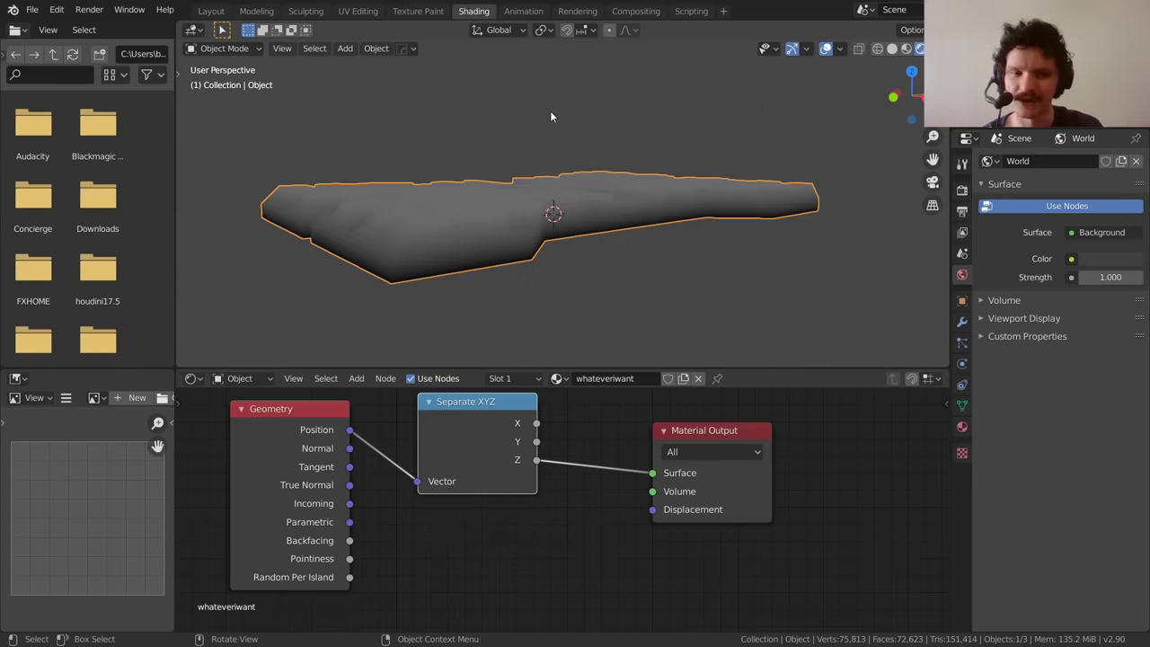
pyautogui.click(918, 96)
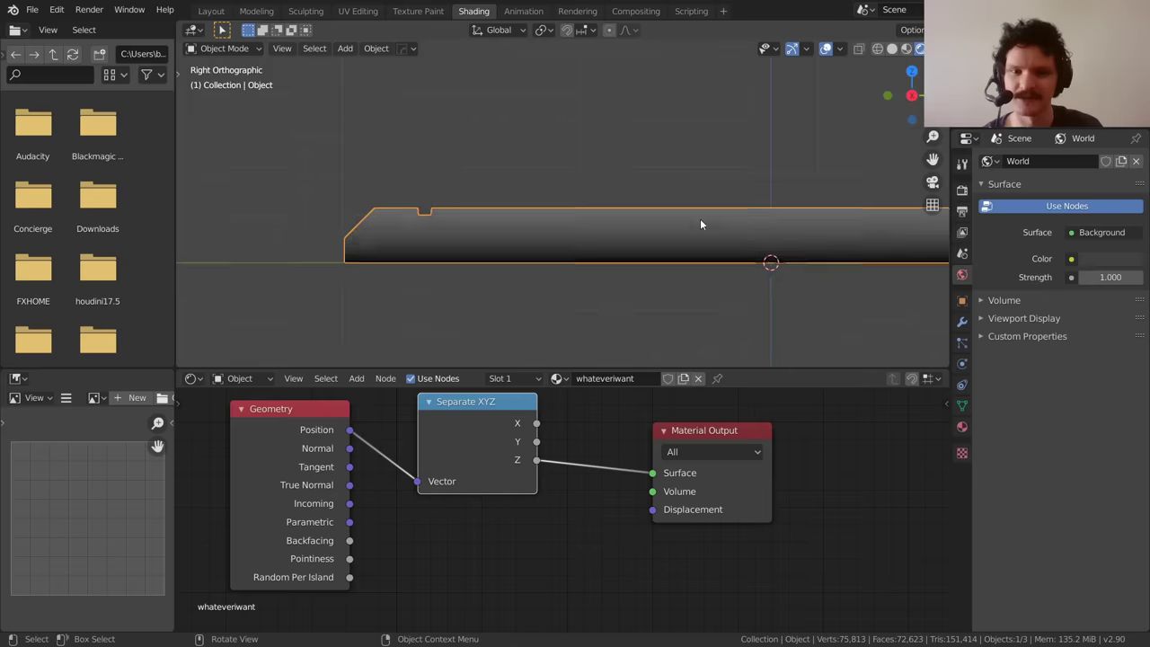
pyautogui.press('KP_Decimal')
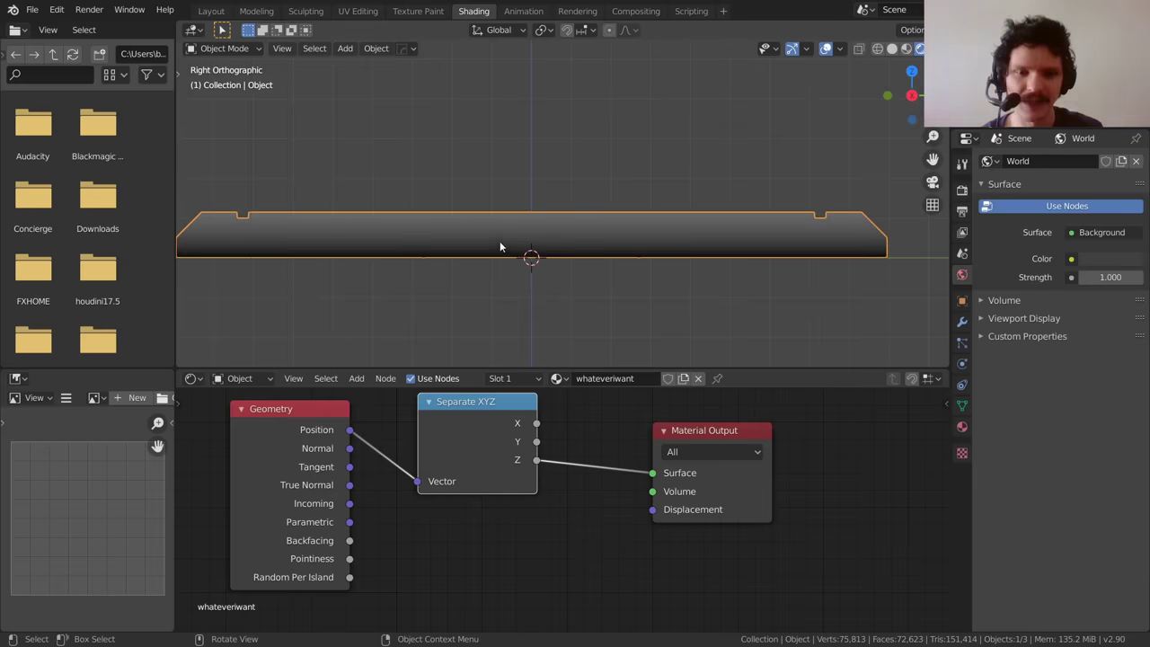
pyautogui.moveTo(502, 244); pyautogui.dragTo(630, 258, button='middle')
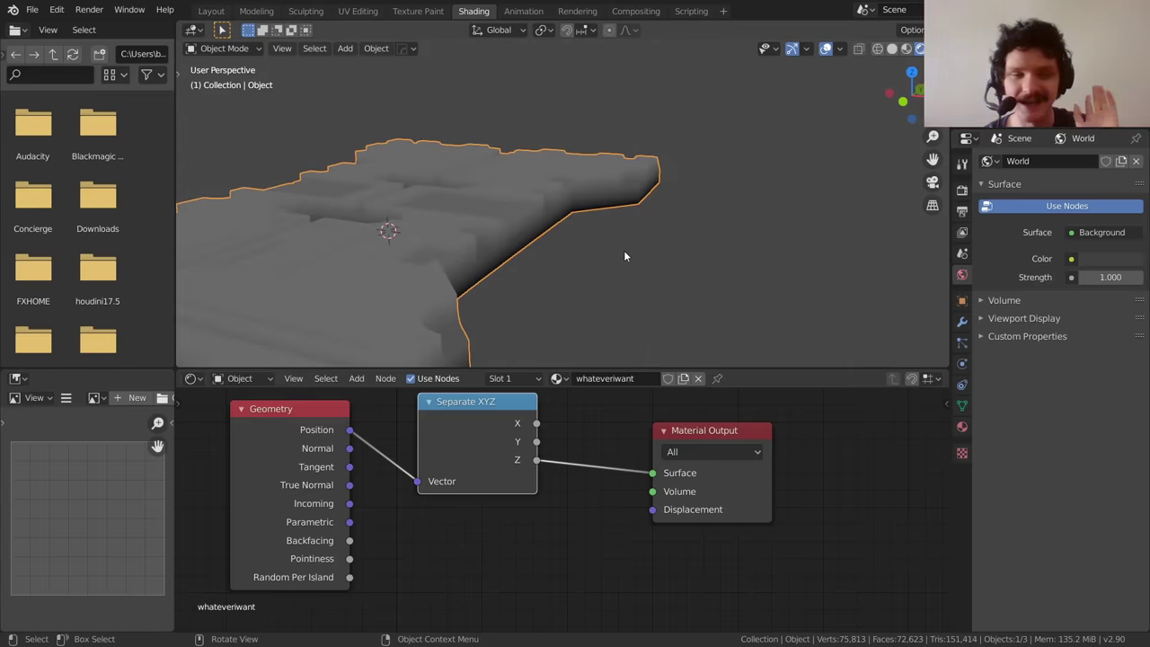
pyautogui.scroll(-3, 498, 224)
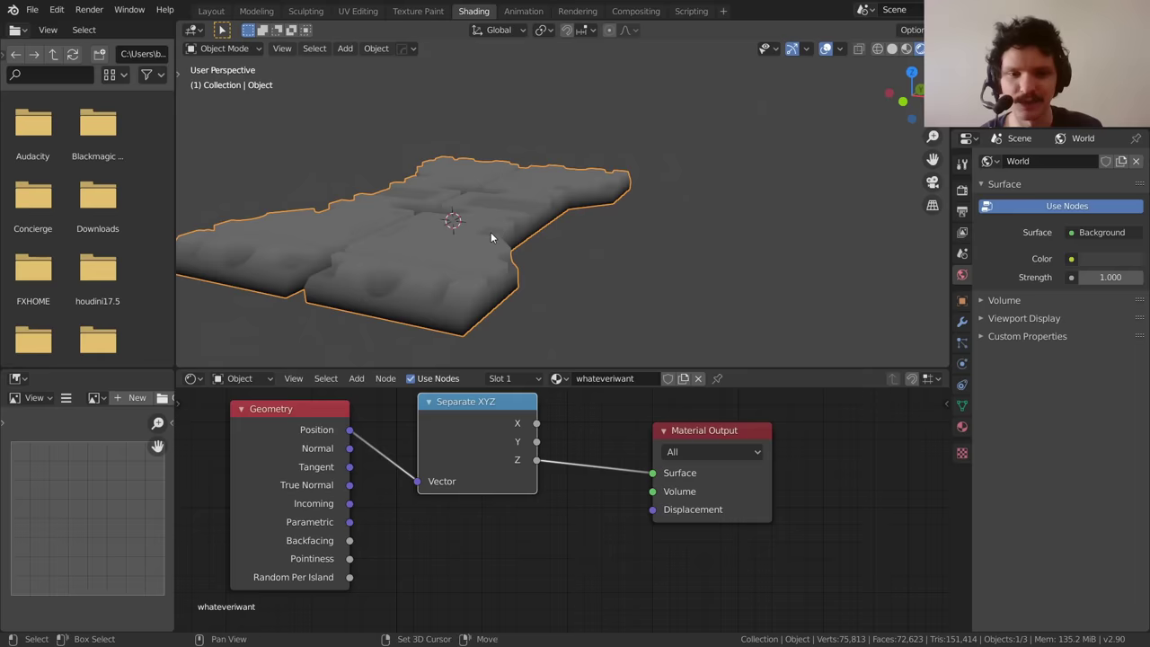
pyautogui.moveTo(490, 237); pyautogui.dragTo(608, 224, button='middle')
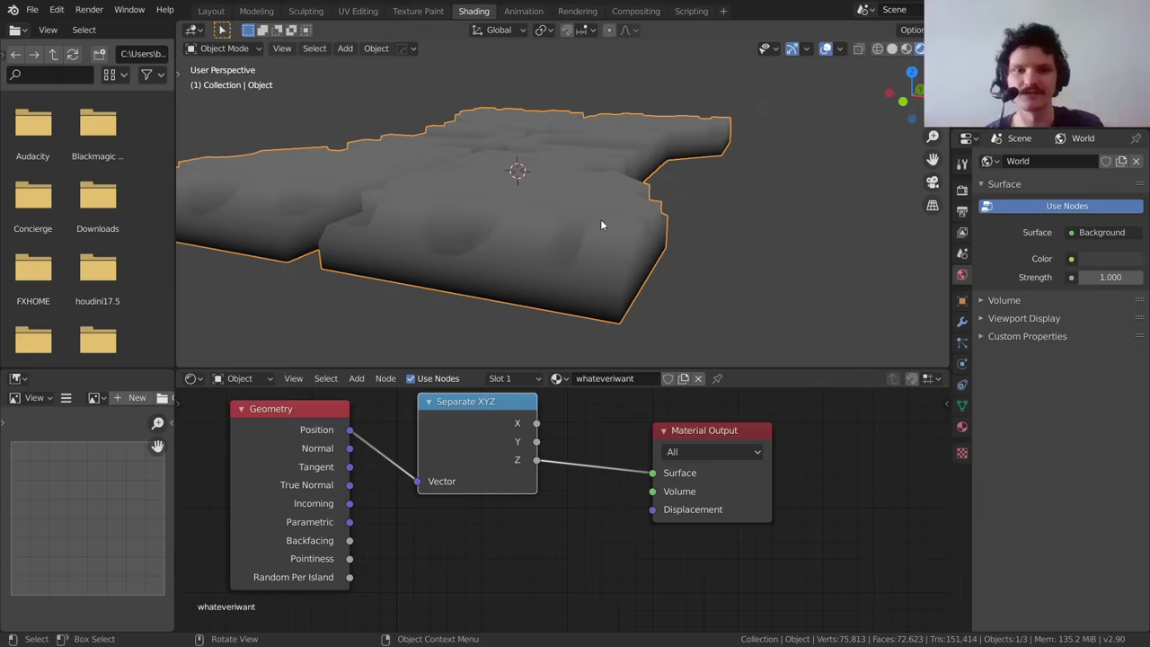
pyautogui.moveTo(609, 208); pyautogui.dragTo(504, 185, button='middle')
pyautogui.moveTo(618, 187); pyautogui.dragTo(524, 132, button='middle')
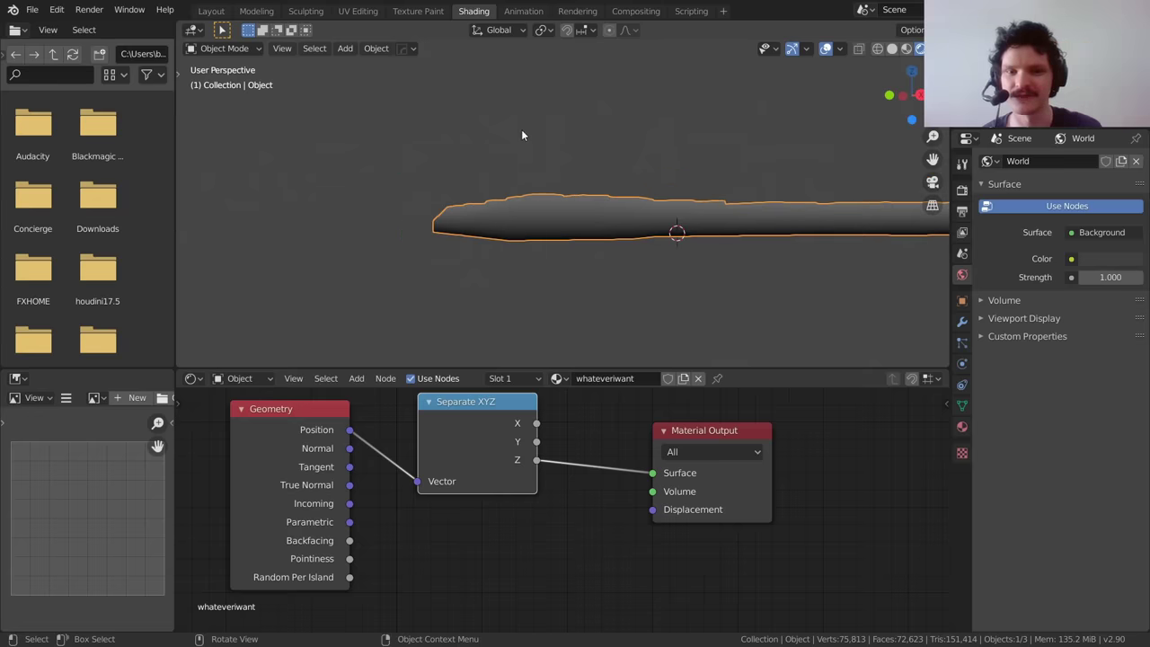
pyautogui.moveTo(519, 181); pyautogui.dragTo(527, 219, button='middle')
# - Move Material Output farther from Separate XYZ and insert a Math node on the link between them
pyautogui.moveTo(847, 476); pyautogui.dragTo(671, 530, button='middle')
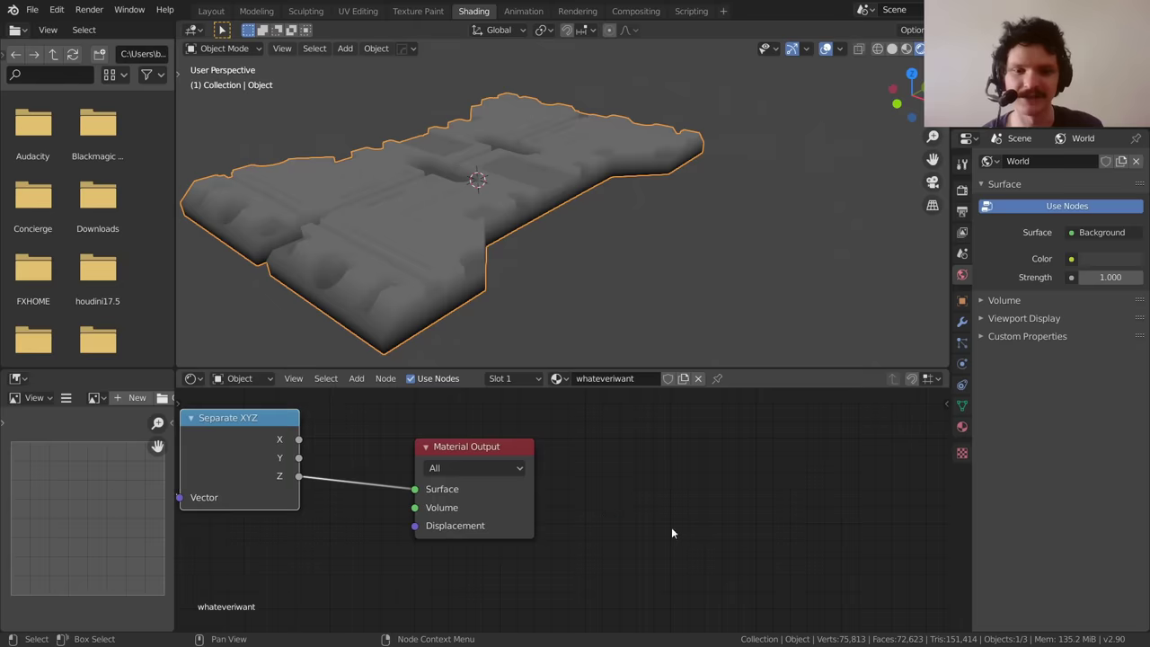
pyautogui.moveTo(441, 462); pyautogui.dragTo(774, 470)
pyautogui.moveTo(474, 448); pyautogui.dragTo(631, 456, button='middle')
pyautogui.hotkey('shift', 'a')
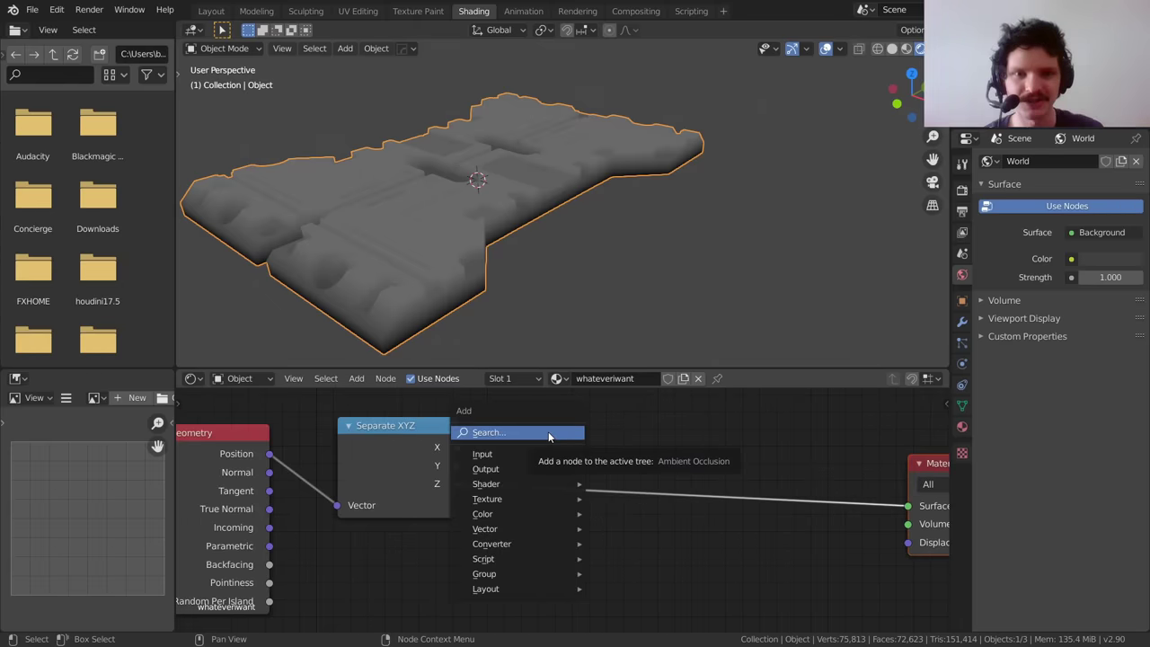
pyautogui.click(488, 432)
pyautogui.write('add')
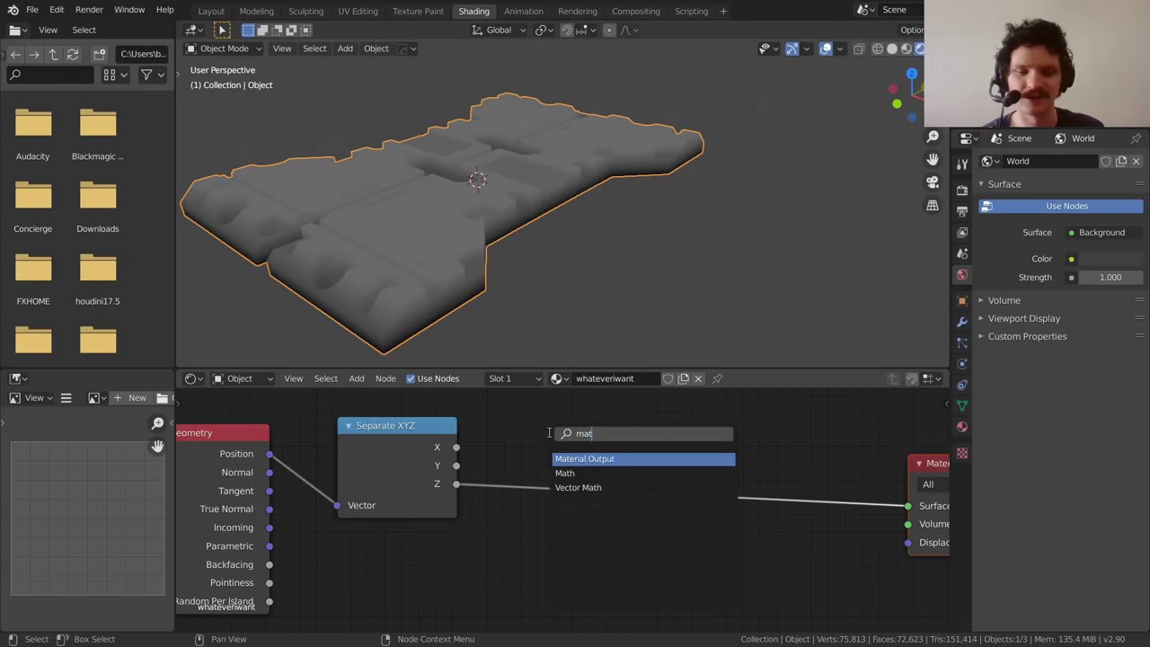
pyautogui.press('Return')
pyautogui.click(548, 432)
# - Change the Math node's operation to Multiply and set its second value to 1
pyautogui.click(588, 486)
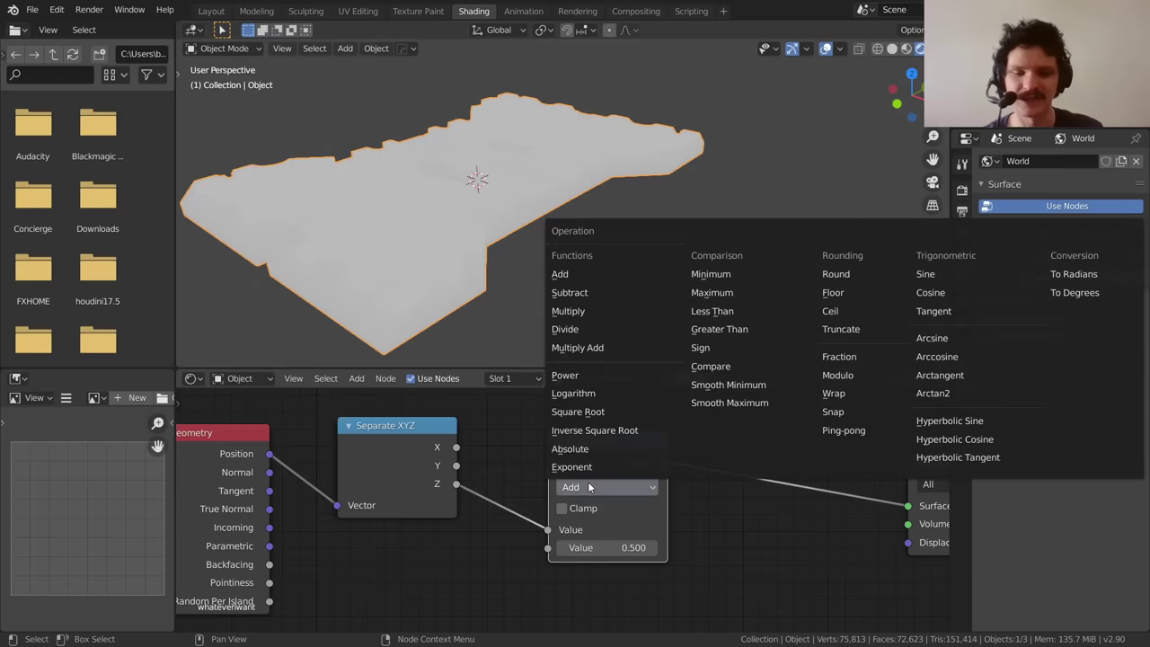
pyautogui.click(539, 311)
pyautogui.moveTo(594, 456); pyautogui.dragTo(594, 418)
pyautogui.click(521, 511)
pyautogui.write('1')
pyautogui.press('Return')
pyautogui.moveTo(642, 532); pyautogui.dragTo(565, 539, button='middle')
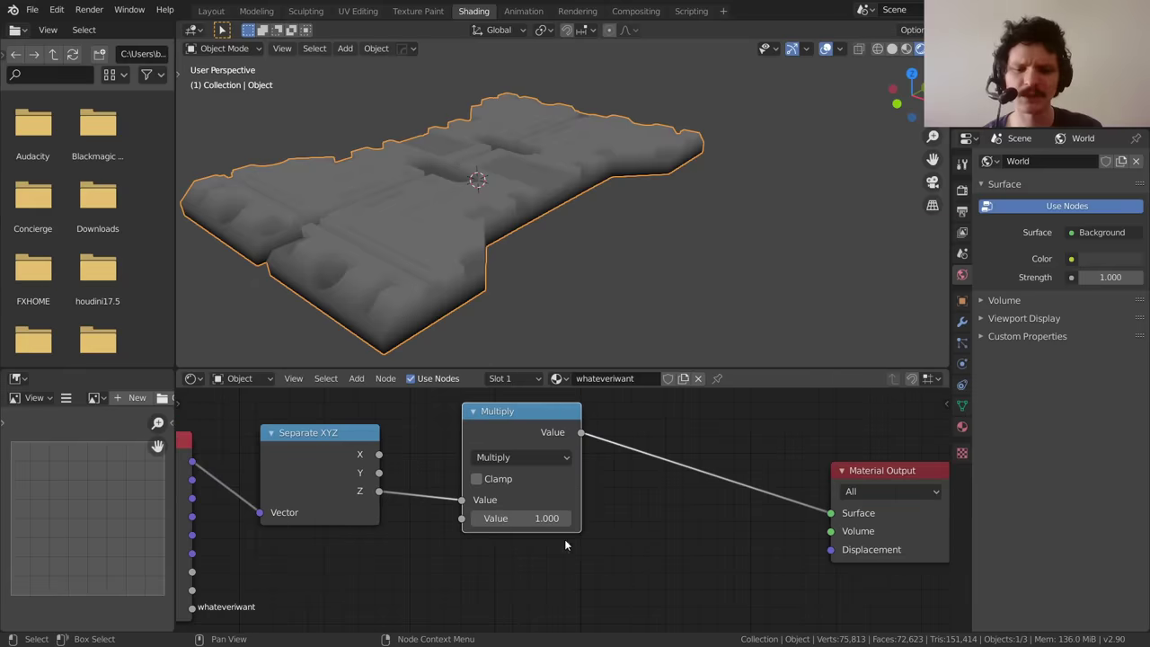
# - Try raising the Multiply node's value to 7.080, and restore it to 1.000
pyautogui.moveTo(554, 206); pyautogui.dragTo(499, 282, button='middle')
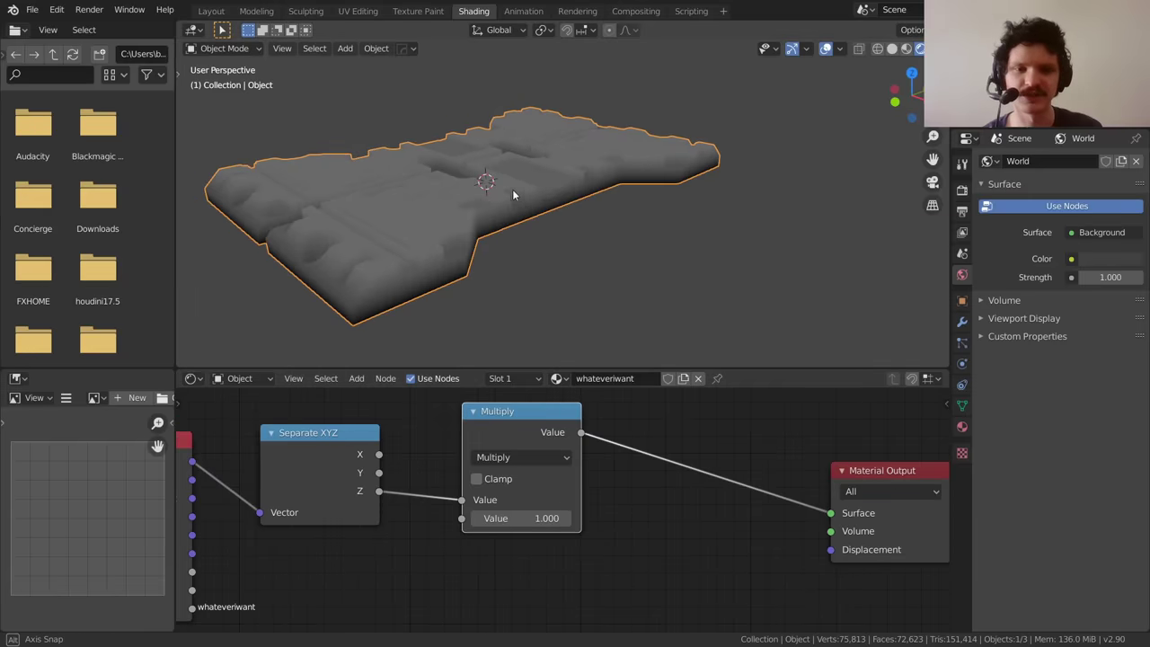
pyautogui.moveTo(512, 188); pyautogui.dragTo(568, 449, button='middle')
pyautogui.moveTo(535, 518)
pyautogui.mouseDown()
pyautogui.moveTo(647, 517)
pyautogui.moveTo(535, 519)
pyautogui.mouseUp()
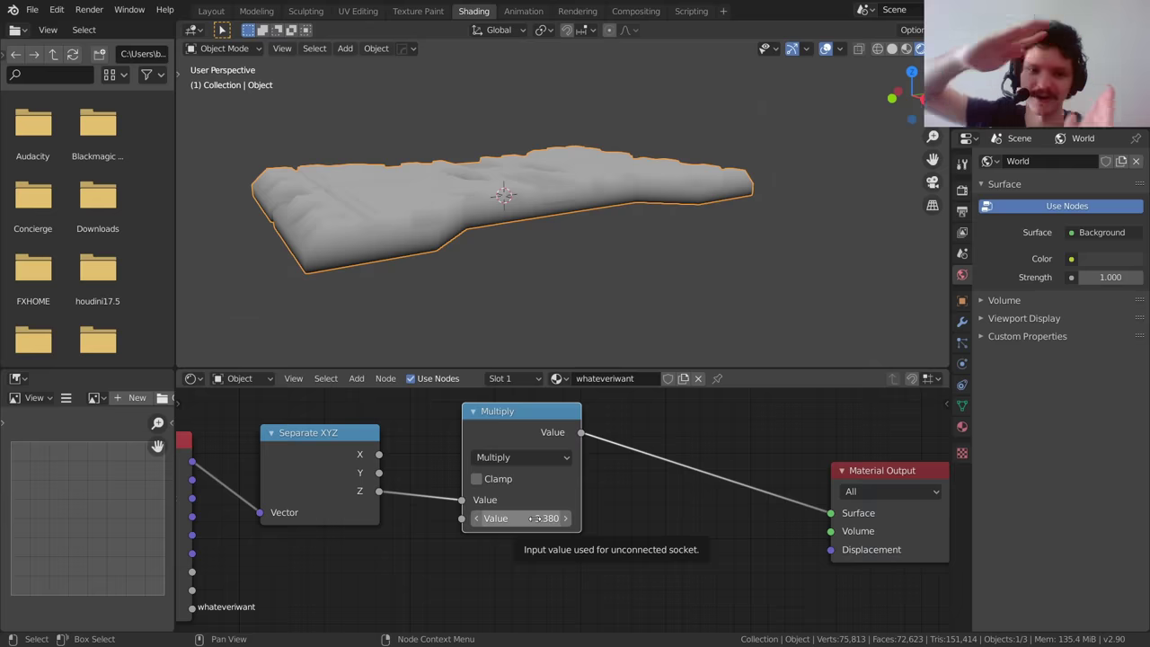
pyautogui.moveTo(535, 518)
pyautogui.mouseDown()
pyautogui.moveTo(638, 518)
pyautogui.moveTo(539, 518)
pyautogui.moveTo(584, 518)
pyautogui.mouseUp()
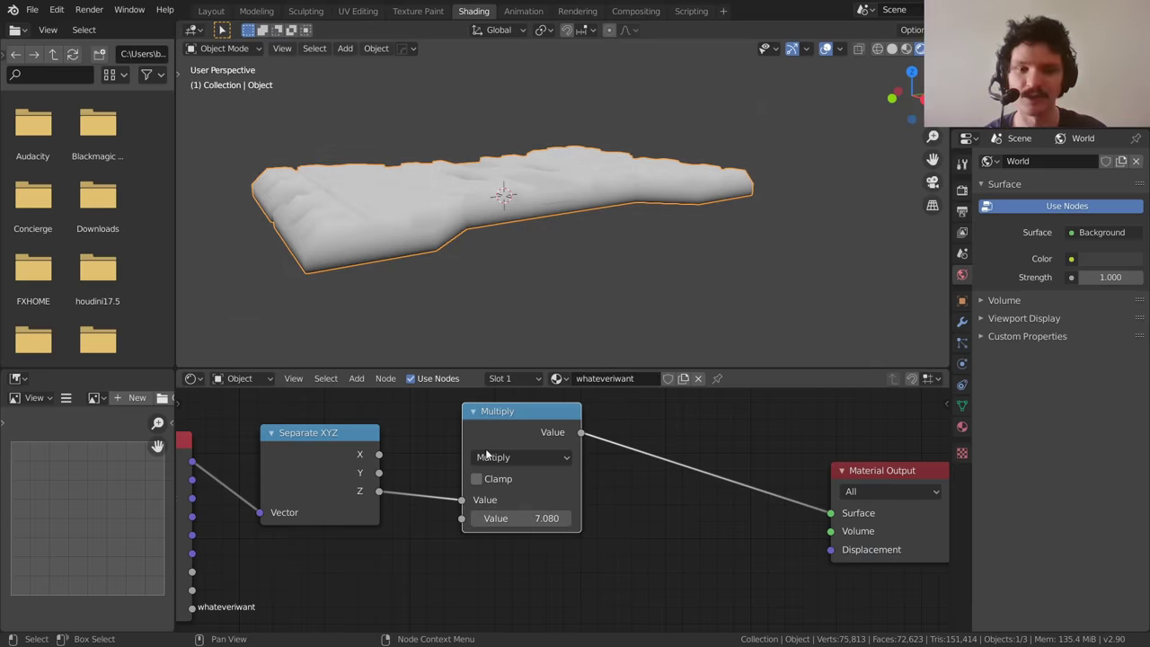
pyautogui.moveTo(688, 493); pyautogui.dragTo(620, 518, button='middle')
pyautogui.moveTo(459, 546); pyautogui.dragTo(395, 546)
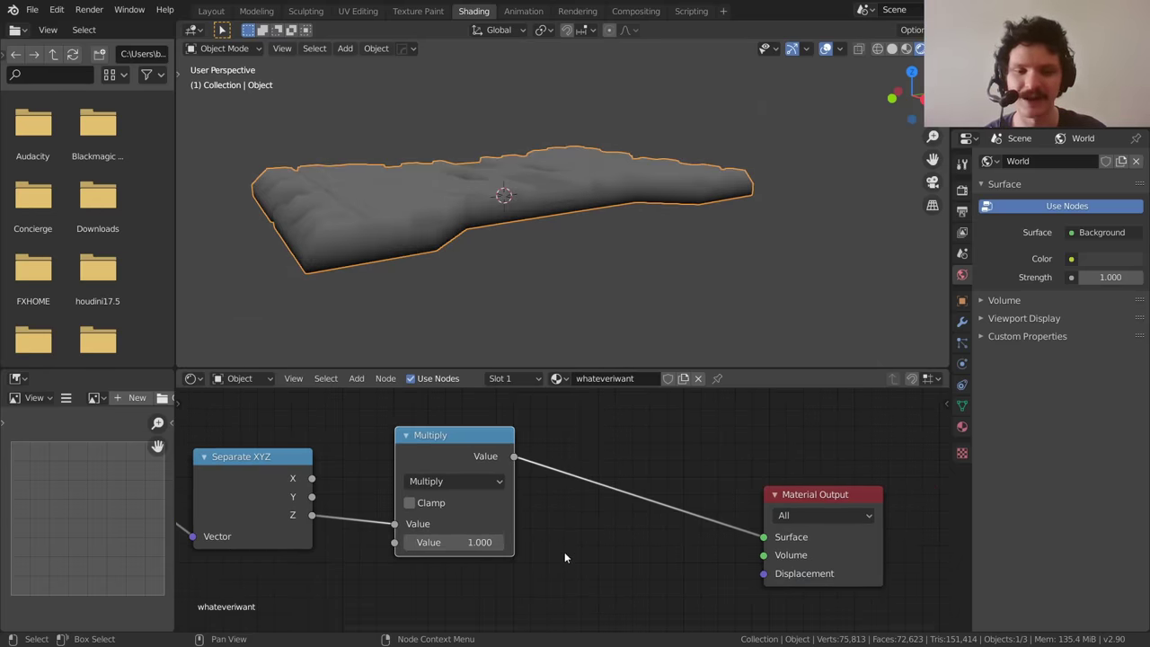
# - Duplicate the Multiply node onto the link before Material Output and change the copy's operation to Greater Than
pyautogui.moveTo(460, 545); pyautogui.dragTo(428, 565, button='middle')
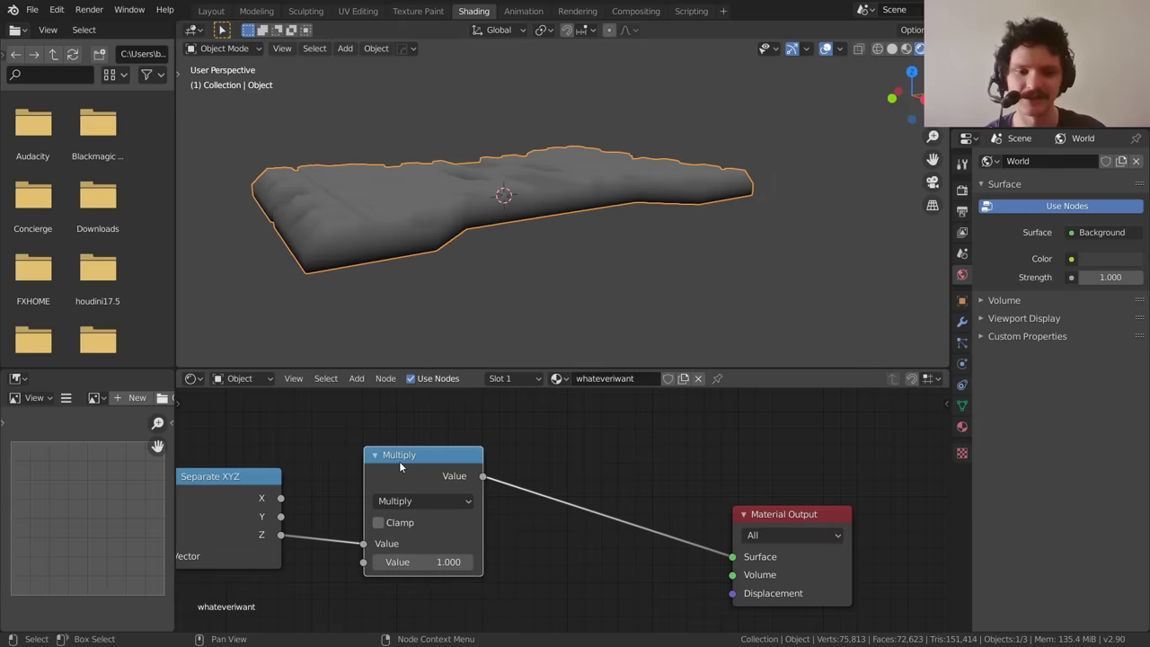
pyautogui.hotkey('shift', 'd')
pyautogui.click(563, 476)
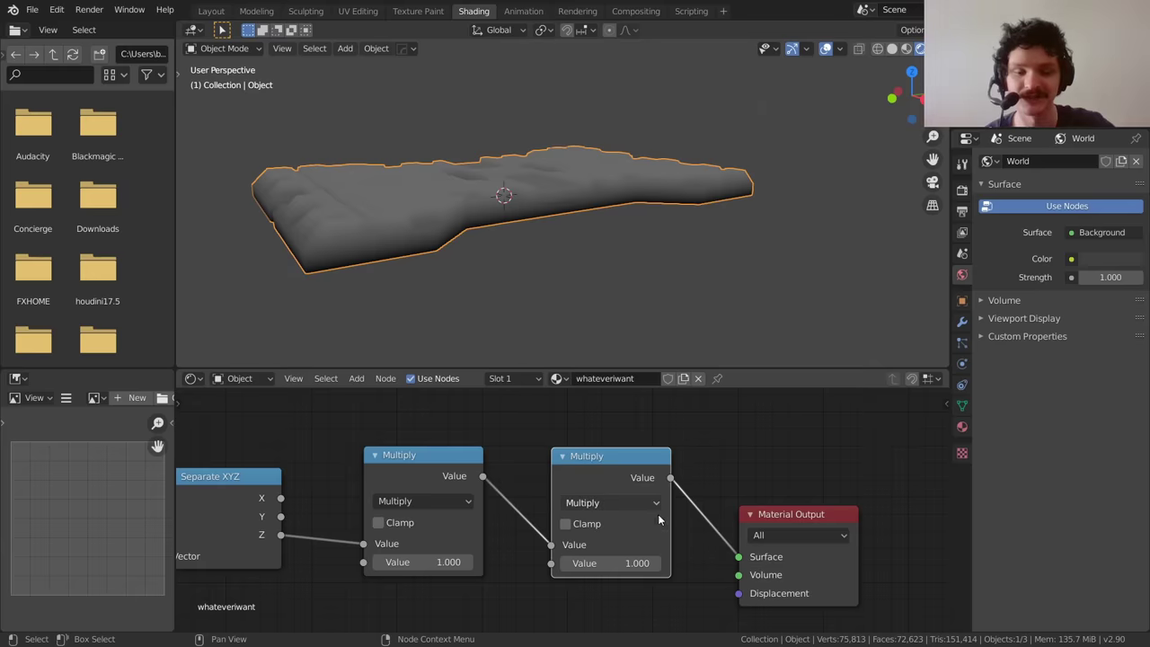
pyautogui.click(632, 502)
pyautogui.click(724, 341)
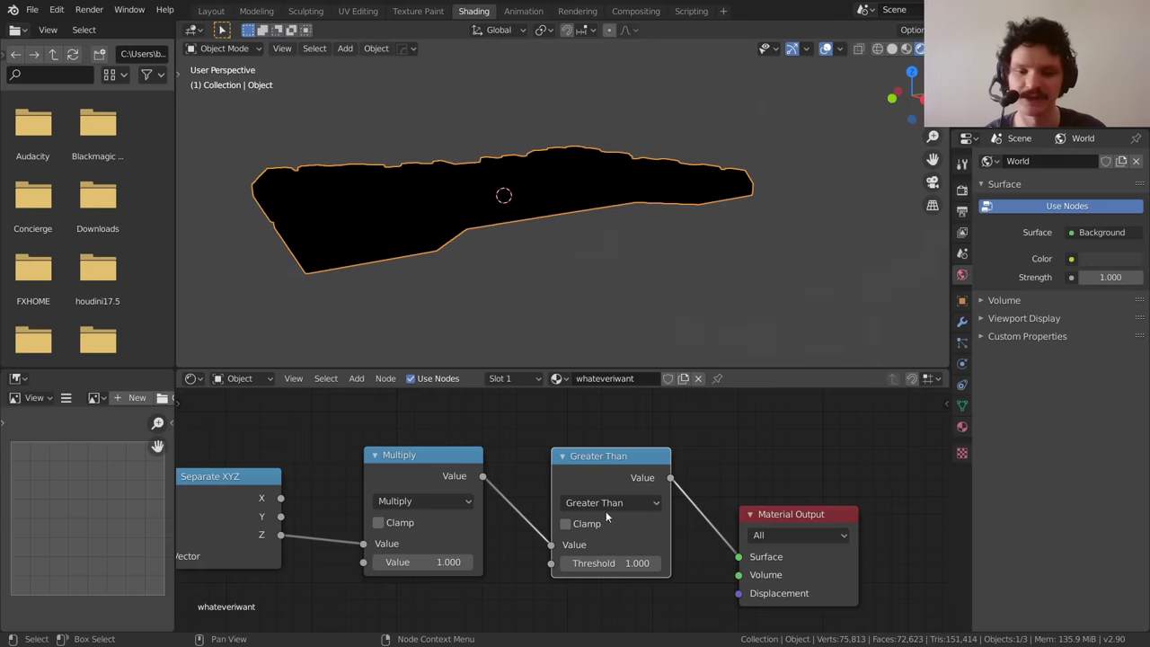
# - Raise the Multiply node's value to 10.940 while checking the Greater Than mask on the model
pyautogui.click(917, 103)
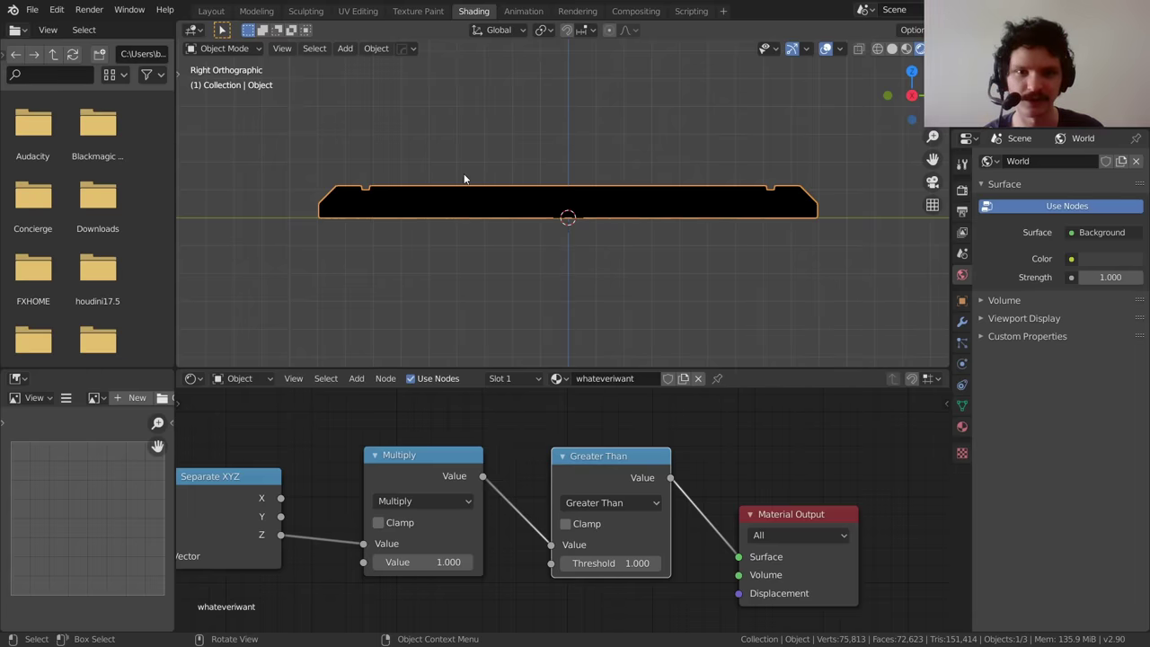
pyautogui.moveTo(505, 203); pyautogui.dragTo(496, 288, button='middle')
pyautogui.moveTo(447, 561); pyautogui.dragTo(485, 561)
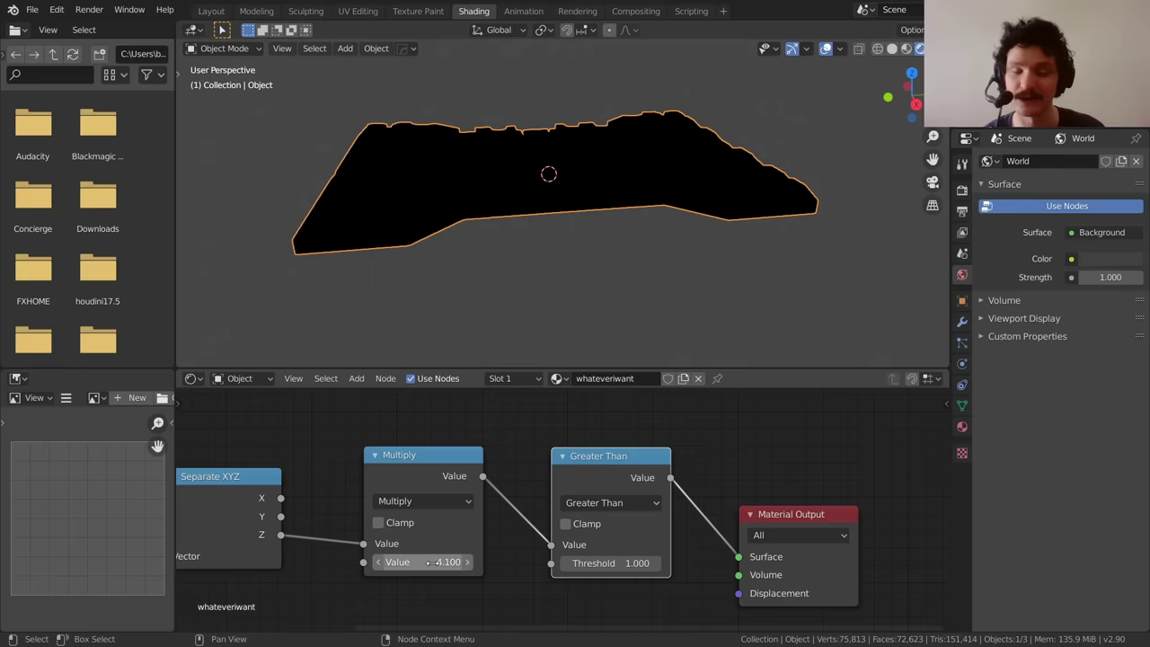
pyautogui.keyDown('shift'); pyautogui.moveTo(422, 564); pyautogui.dragTo(431, 564); pyautogui.keyUp('shift')
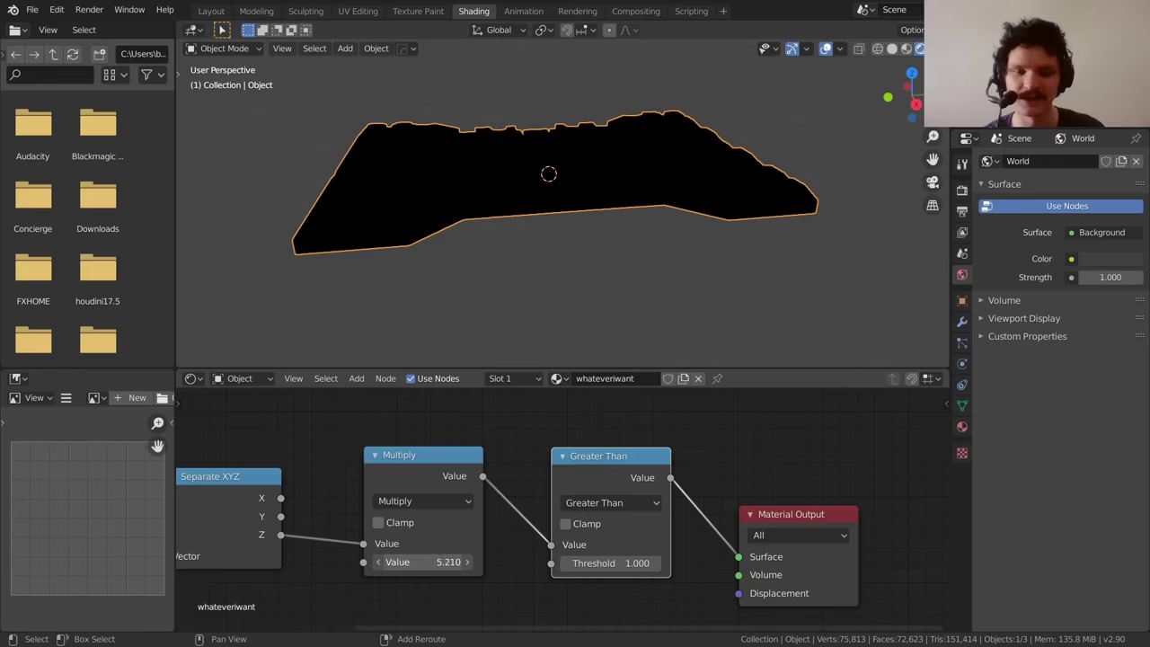
pyautogui.moveTo(446, 562); pyautogui.dragTo(504, 562)
pyautogui.moveTo(431, 562); pyautogui.dragTo(427, 564)
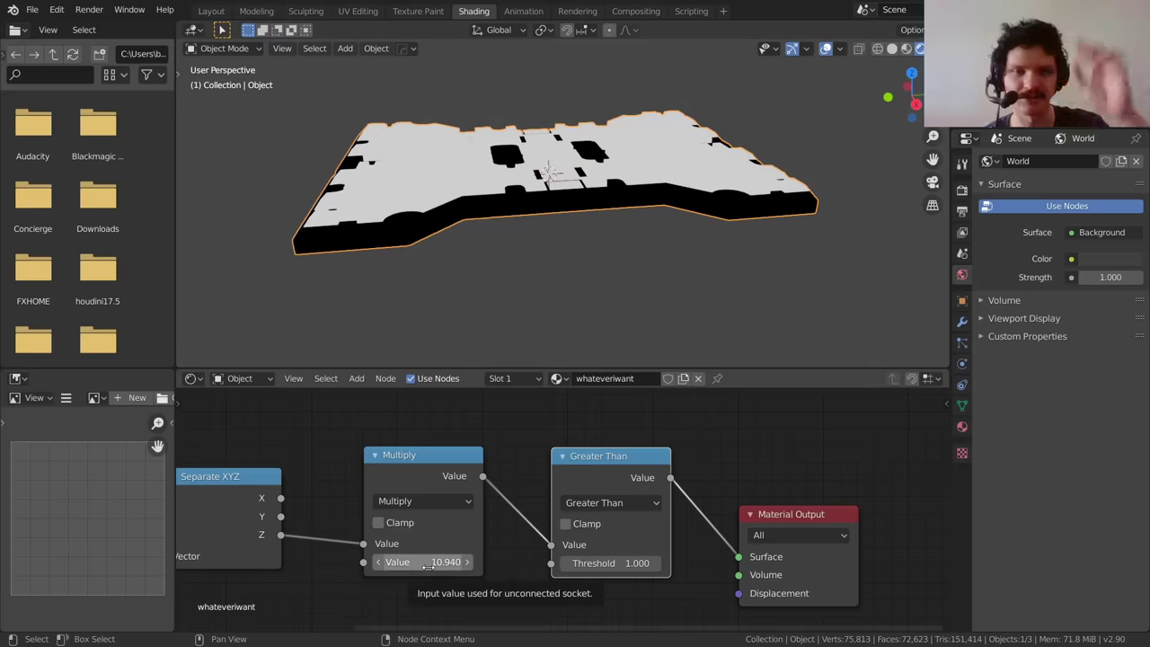
# - Inspect the mask from the side and lower the Multiply node's value to 8.640
pyautogui.moveTo(356, 229); pyautogui.dragTo(362, 192, button='middle')
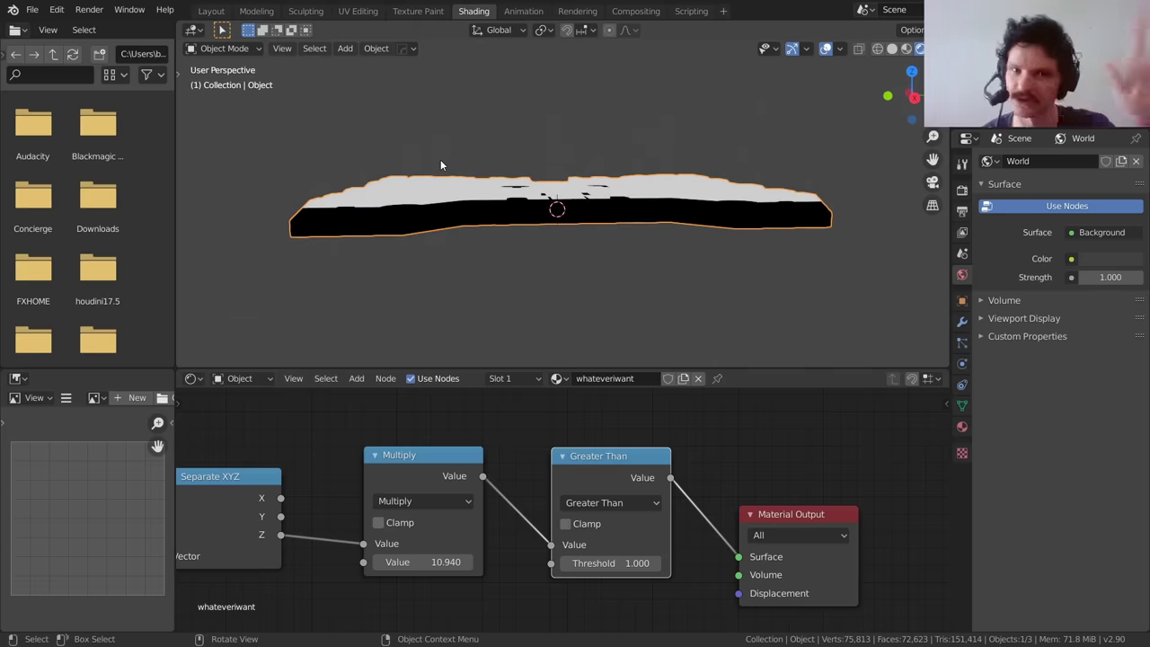
pyautogui.moveTo(440, 164); pyautogui.dragTo(449, 216, button='middle')
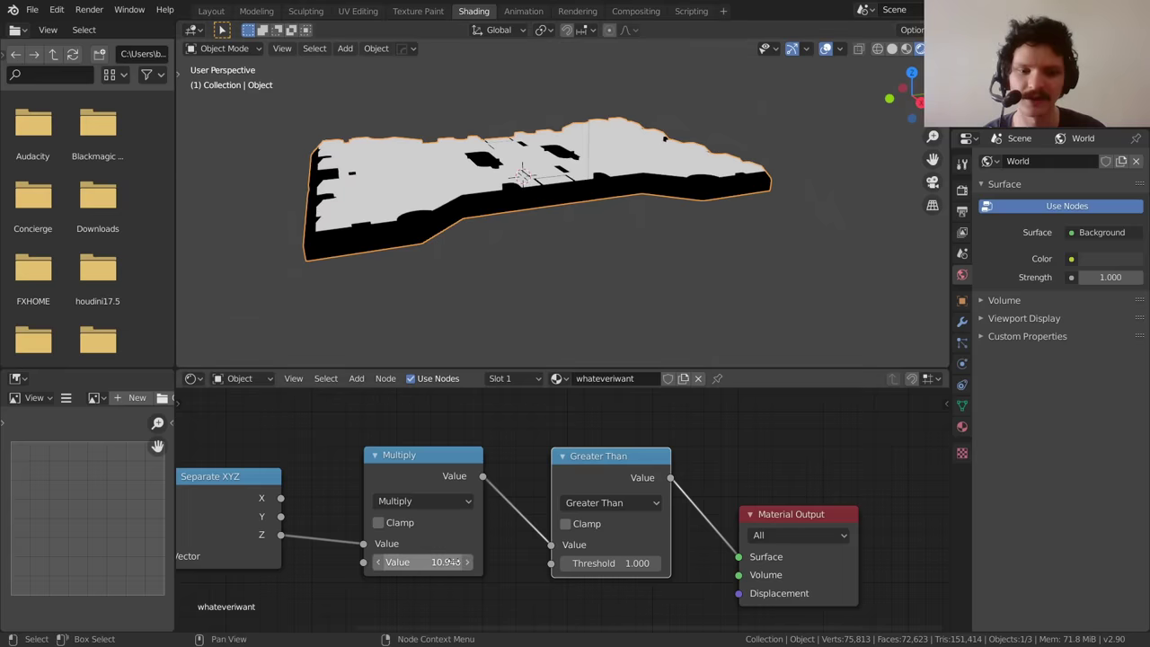
pyautogui.moveTo(431, 561); pyautogui.dragTo(376, 561)
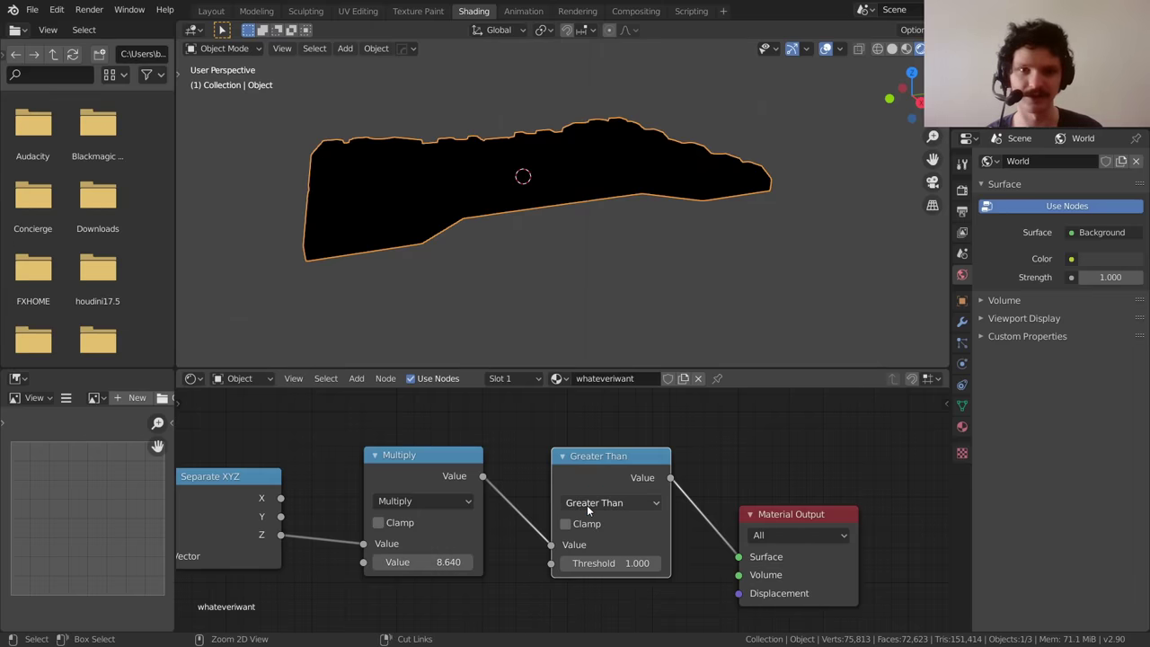
# - Dissolve the Greater Than node so Multiply feeds Material Output directly, and inspect the height gradient from the right side and in perspective
pyautogui.hotkey('ctrl', 'x')
pyautogui.moveTo(381, 230); pyautogui.dragTo(437, 283, button='middle')
pyautogui.click(921, 92)
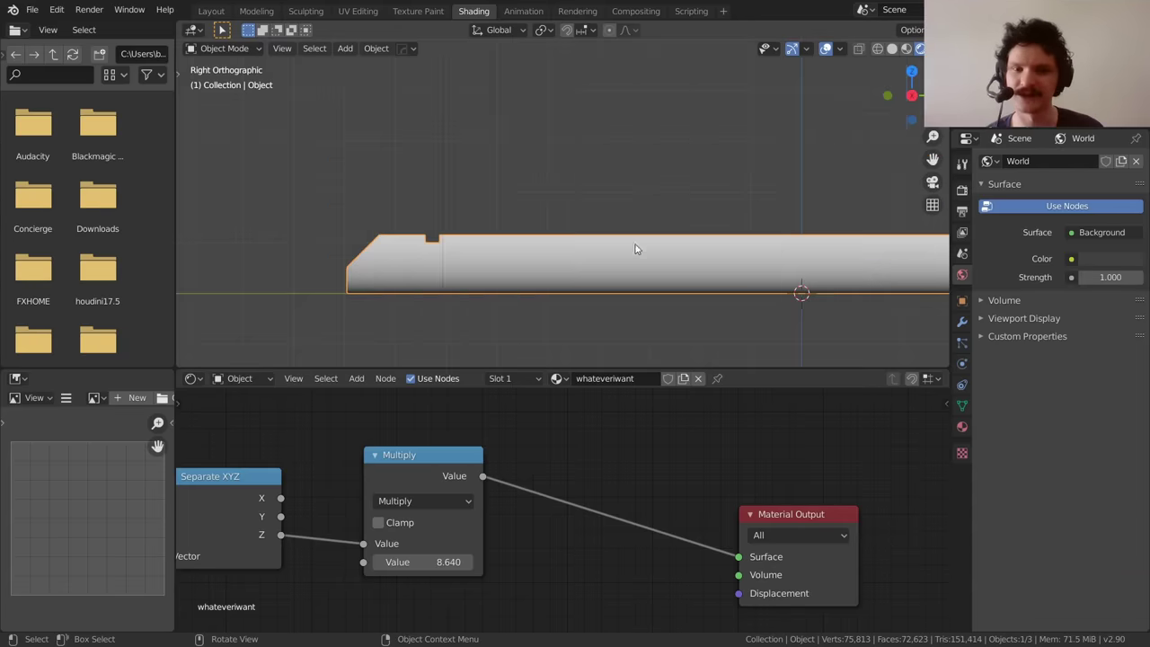
pyautogui.scroll(2, 724, 275)
pyautogui.keyDown('ctrl'); pyautogui.hscroll(3, 636, 270); pyautogui.keyUp('ctrl')
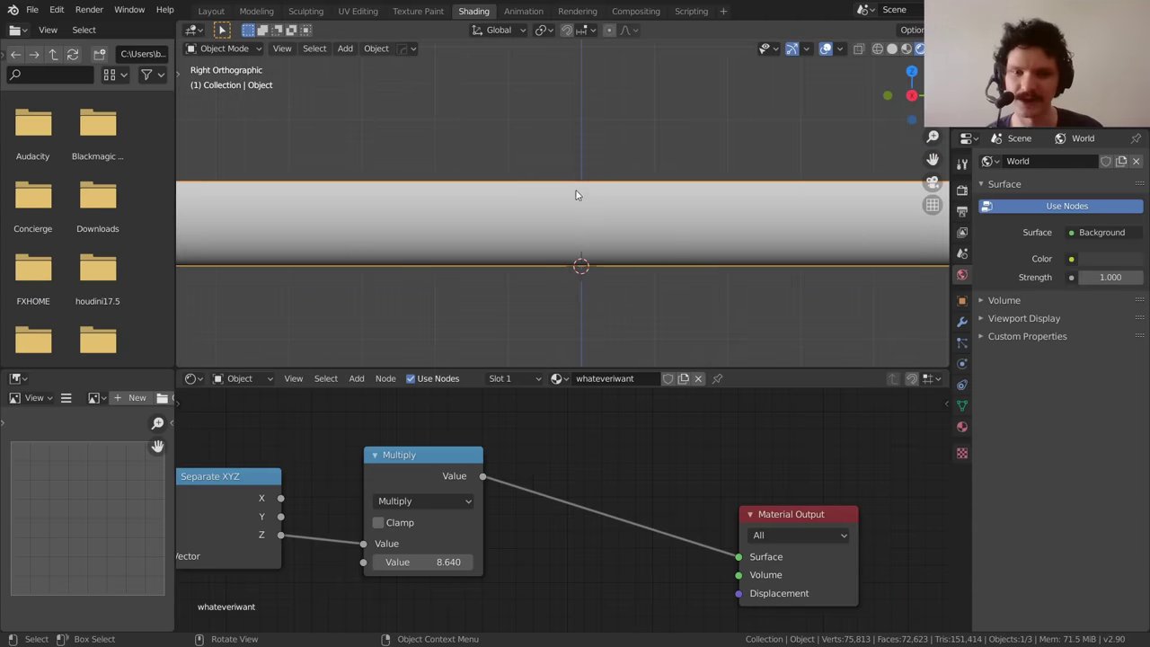
pyautogui.scroll(-4, 578, 194)
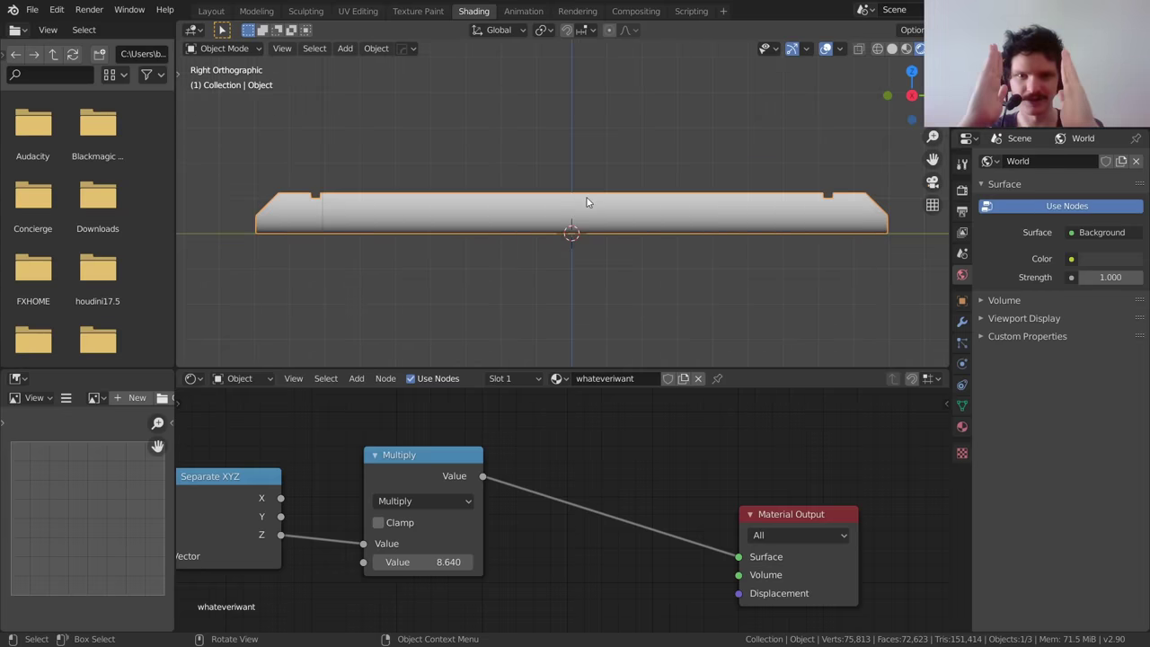
pyautogui.moveTo(587, 202); pyautogui.dragTo(521, 266, button='middle')
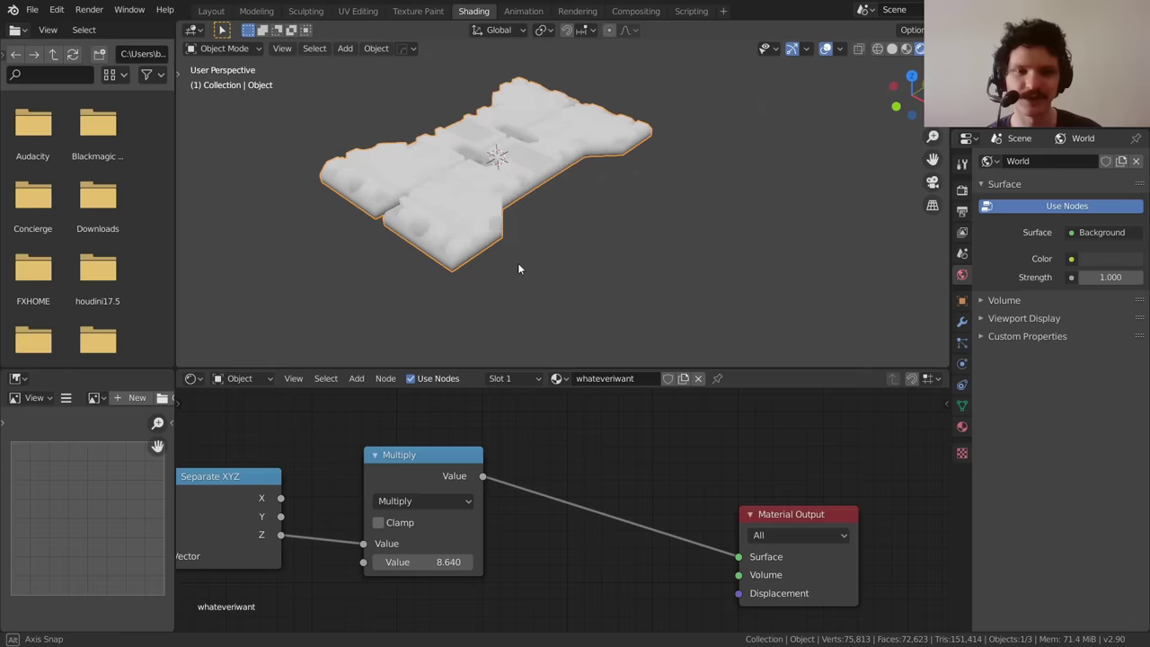
pyautogui.keyDown('shift'); pyautogui.moveTo(518, 166); pyautogui.dragTo(560, 243, button='middle'); pyautogui.keyUp('shift')
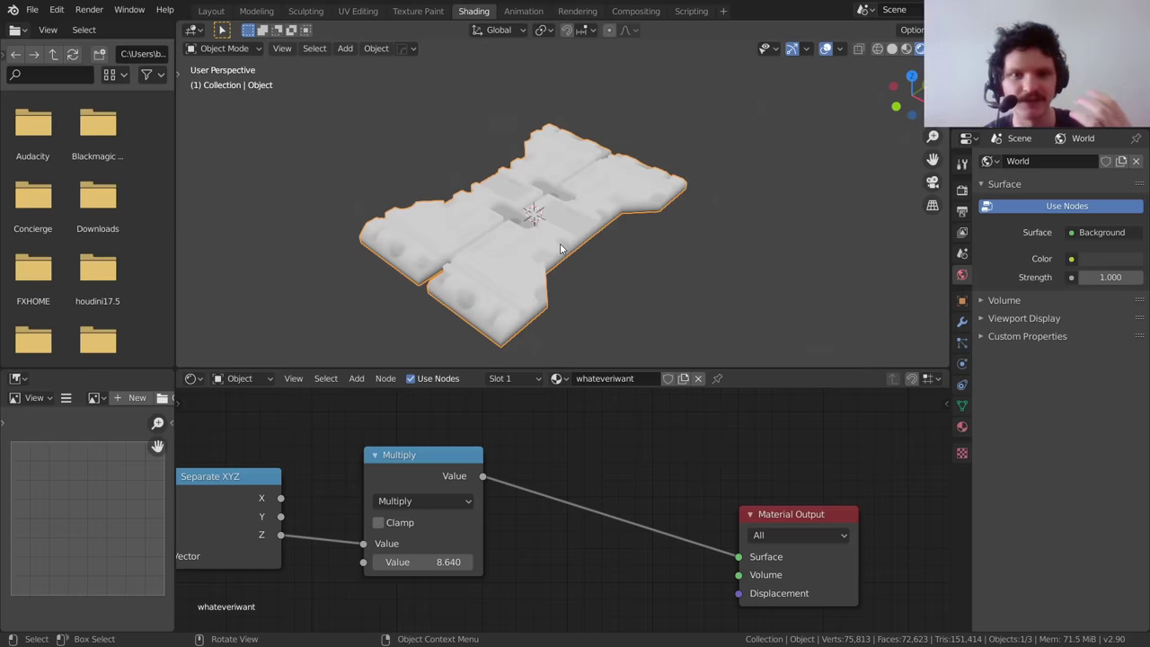
pyautogui.scroll(3, 604, 251)
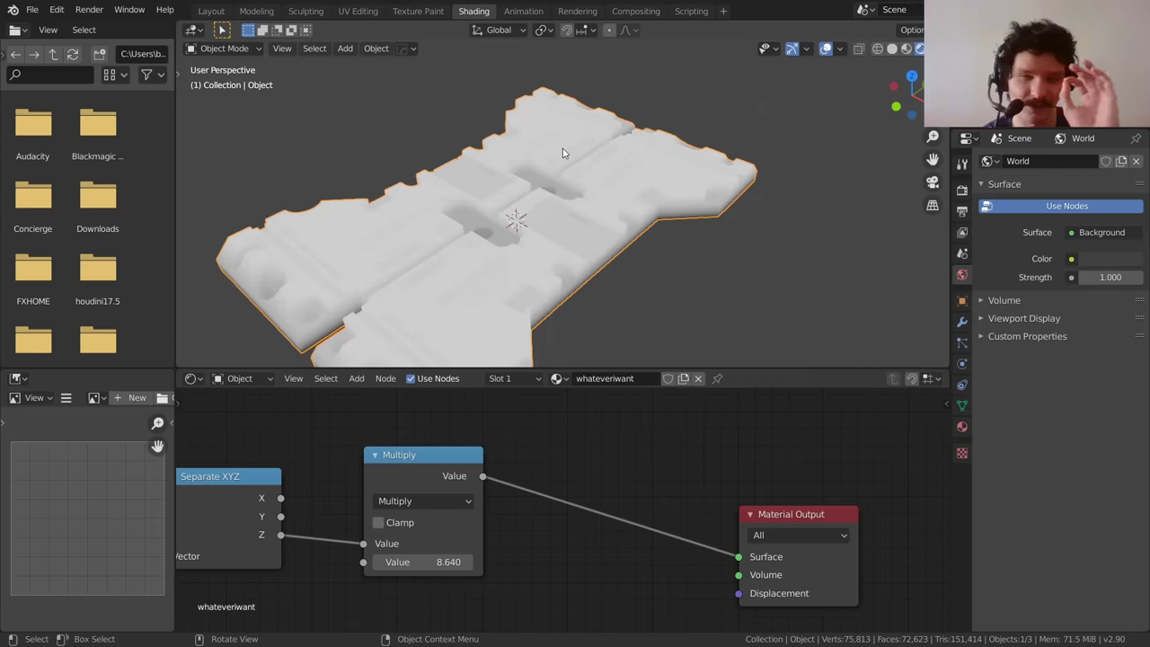
pyautogui.scroll(-4, 544, 139)
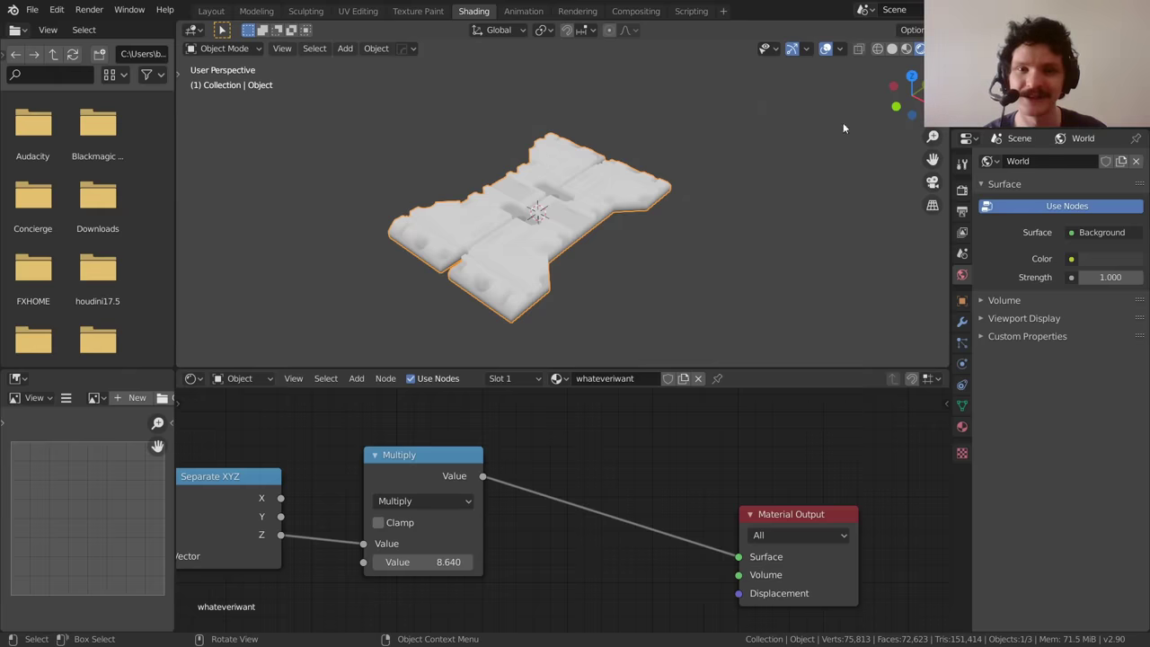
# - Look through the orthographic camera and set the scene's color management View Transform to Standard
pyautogui.click(961, 189)
pyautogui.click(932, 182)
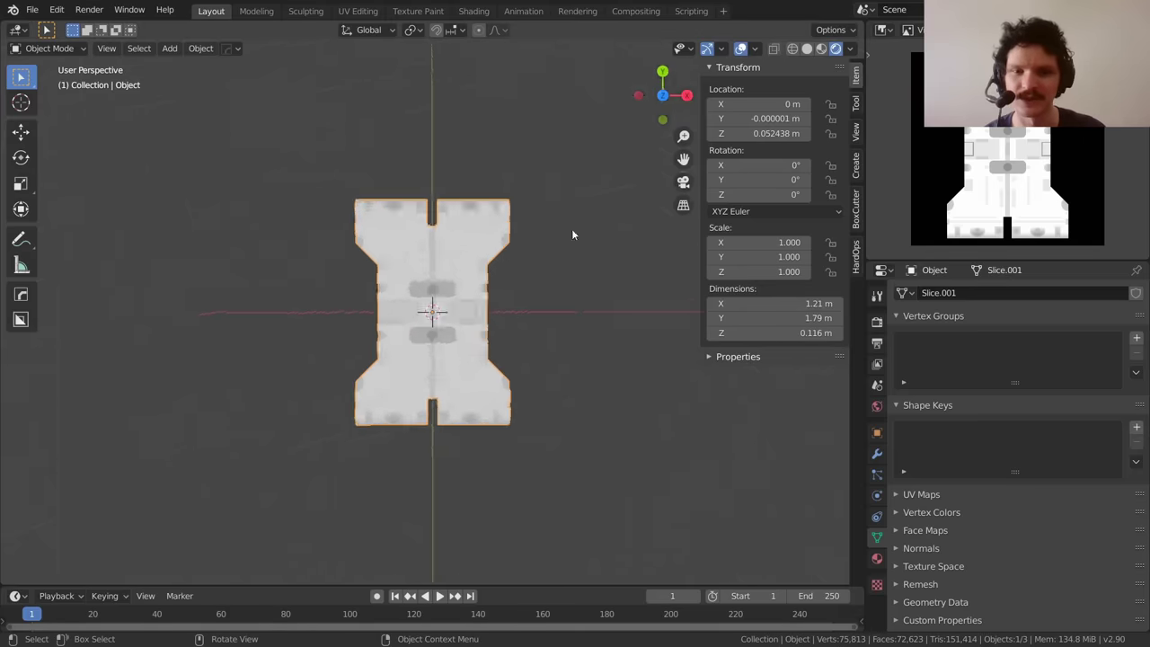
pyautogui.press('KP_0')
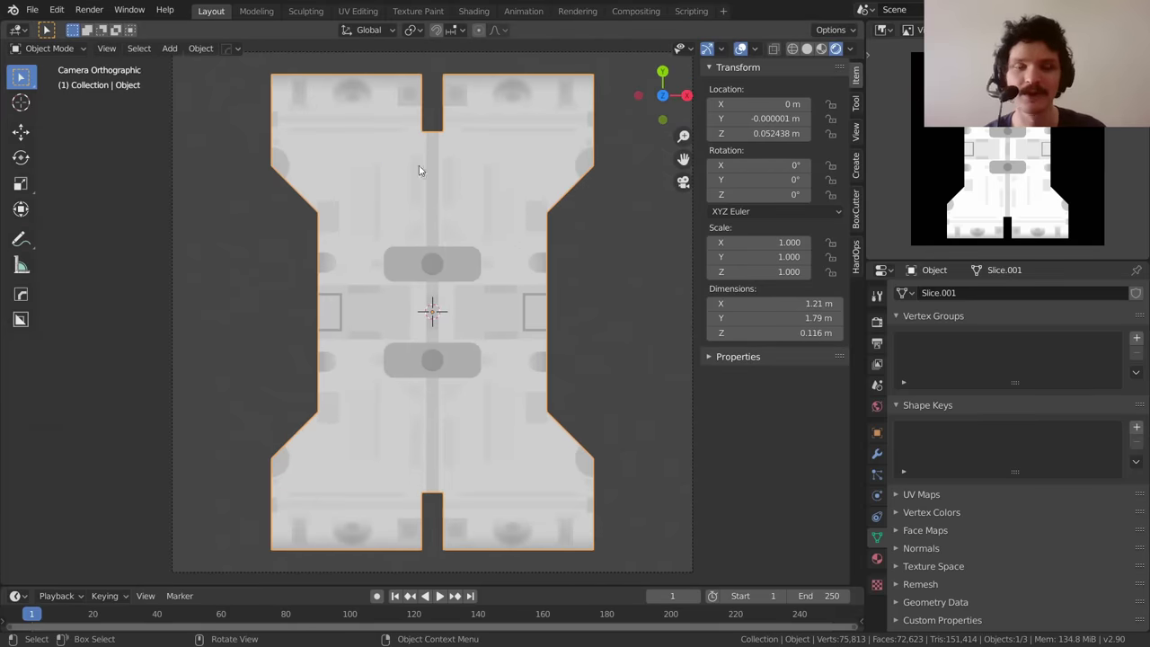
pyautogui.click(877, 322)
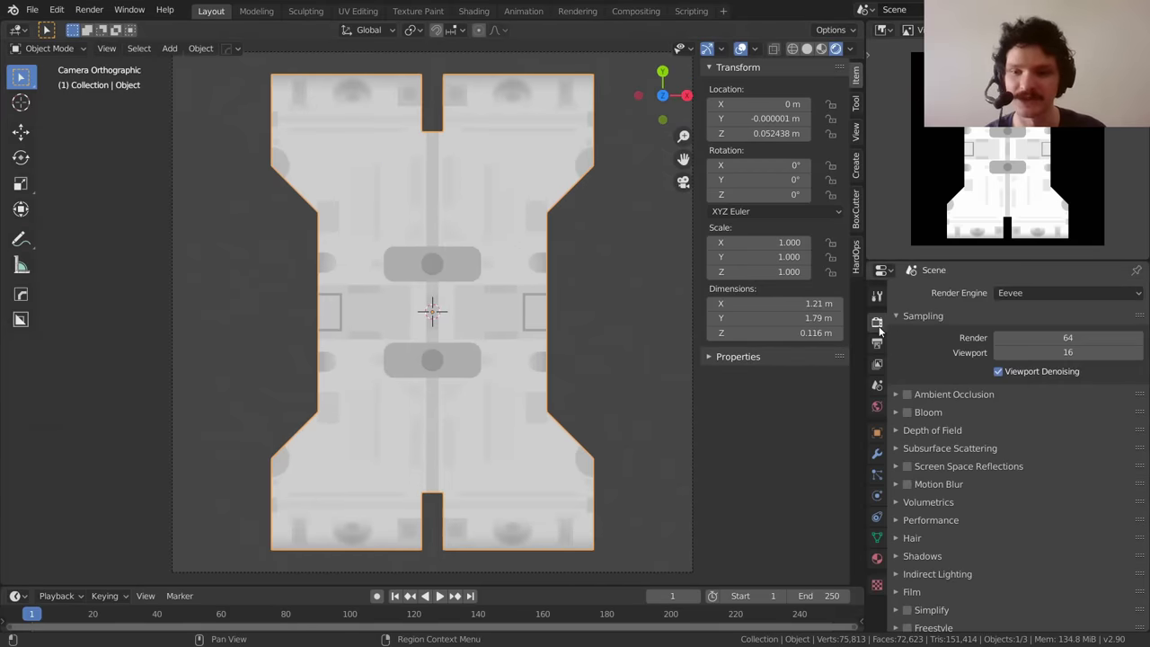
pyautogui.scroll(-1, 985, 436)
pyautogui.click(943, 623)
pyautogui.scroll(-5, 966, 557)
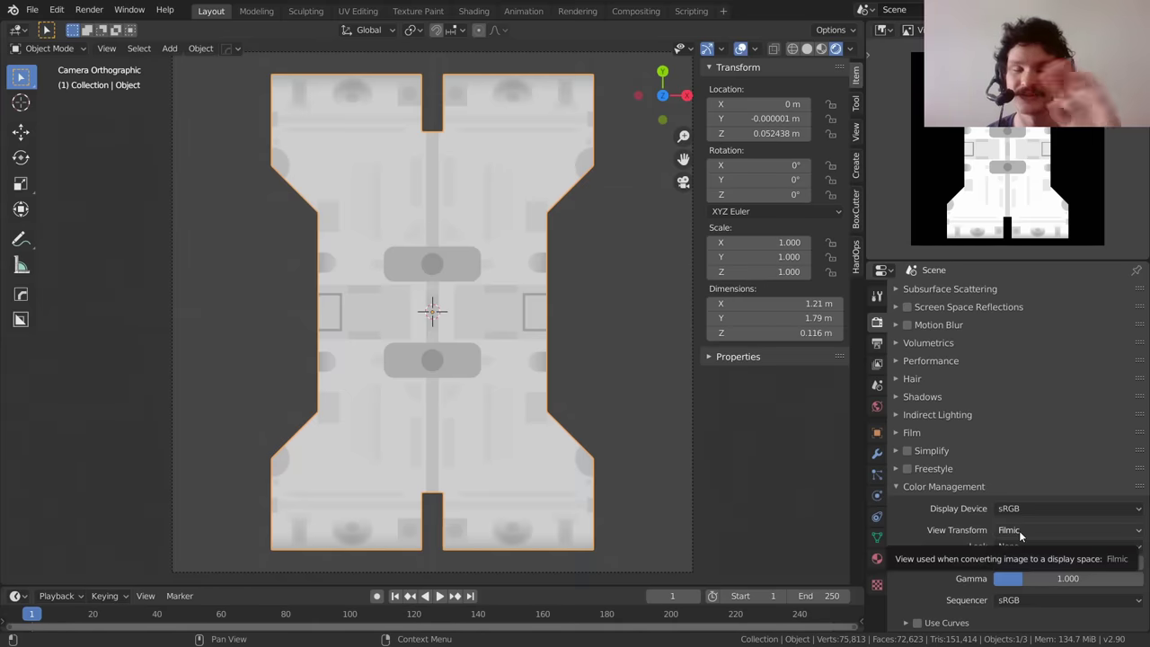
pyautogui.click(1019, 529)
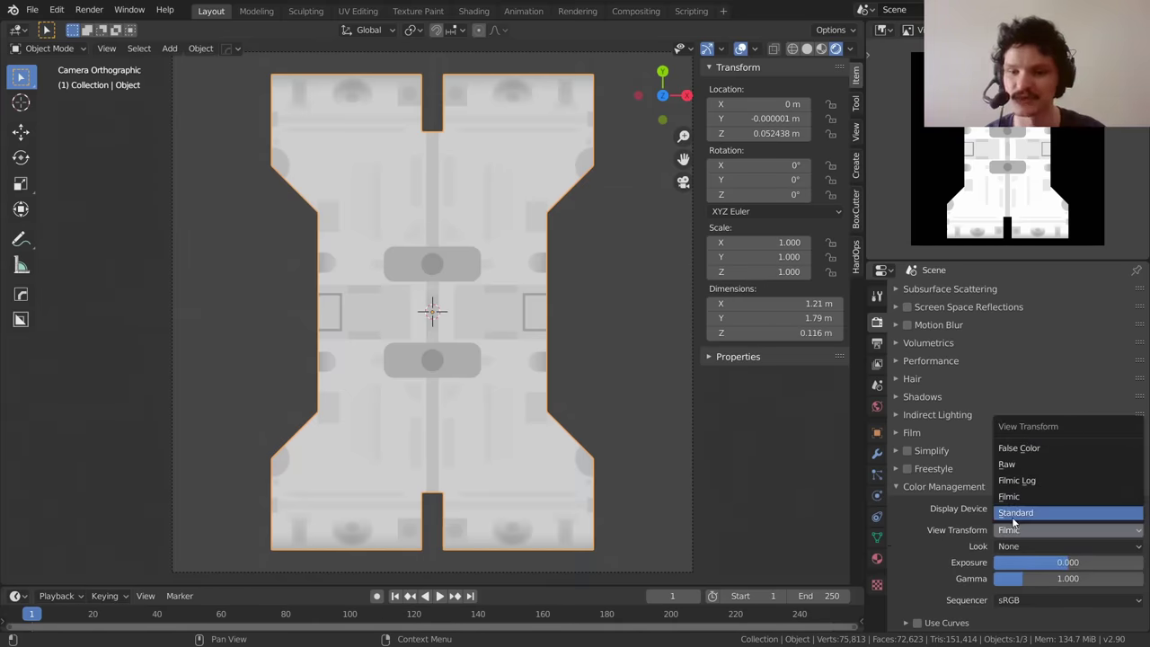
pyautogui.click(1015, 514)
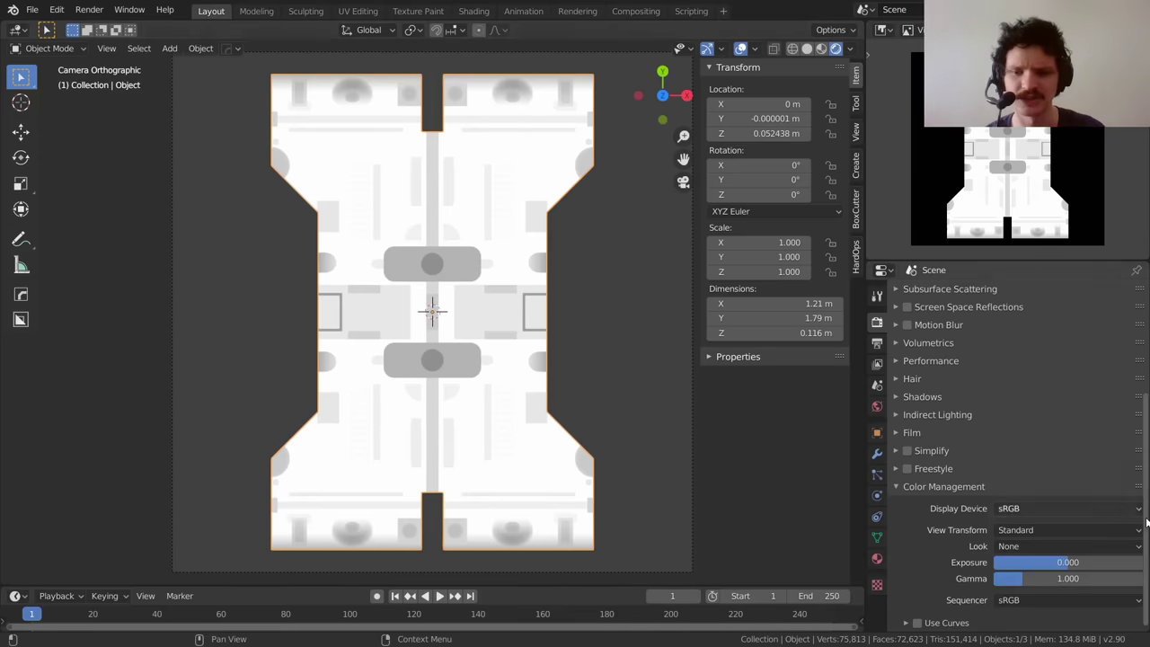
# - Switch the View Transform to Filmic for comparison, and restore Standard
pyautogui.click(1047, 530)
pyautogui.click(1049, 544)
pyautogui.click(1029, 531)
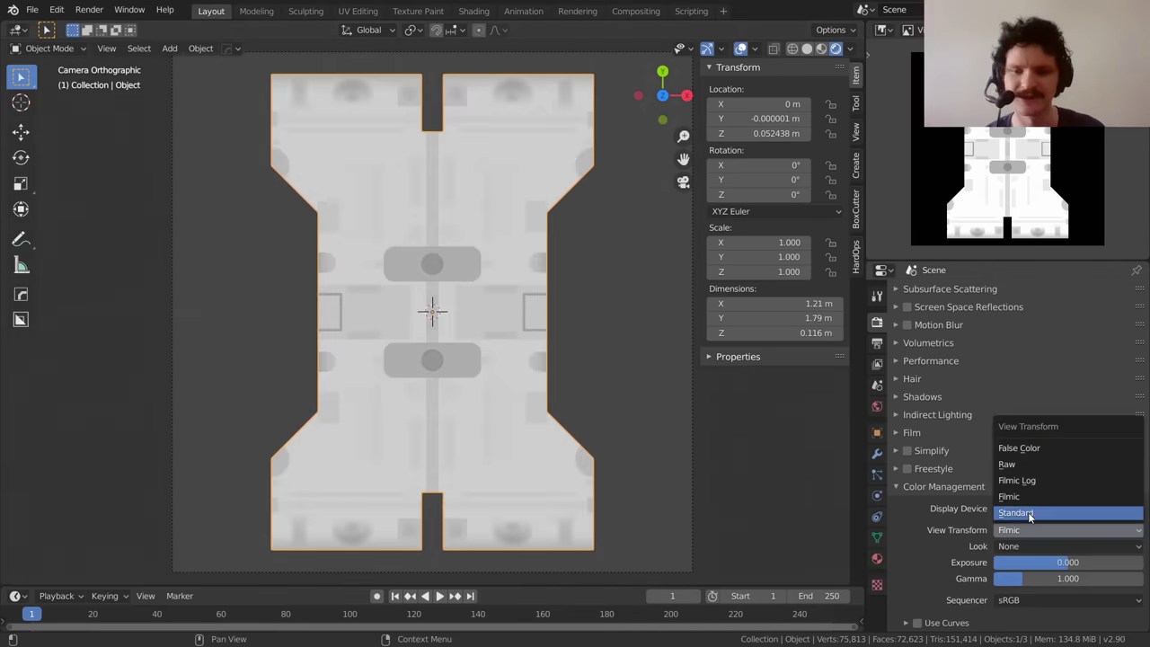
pyautogui.click(1027, 512)
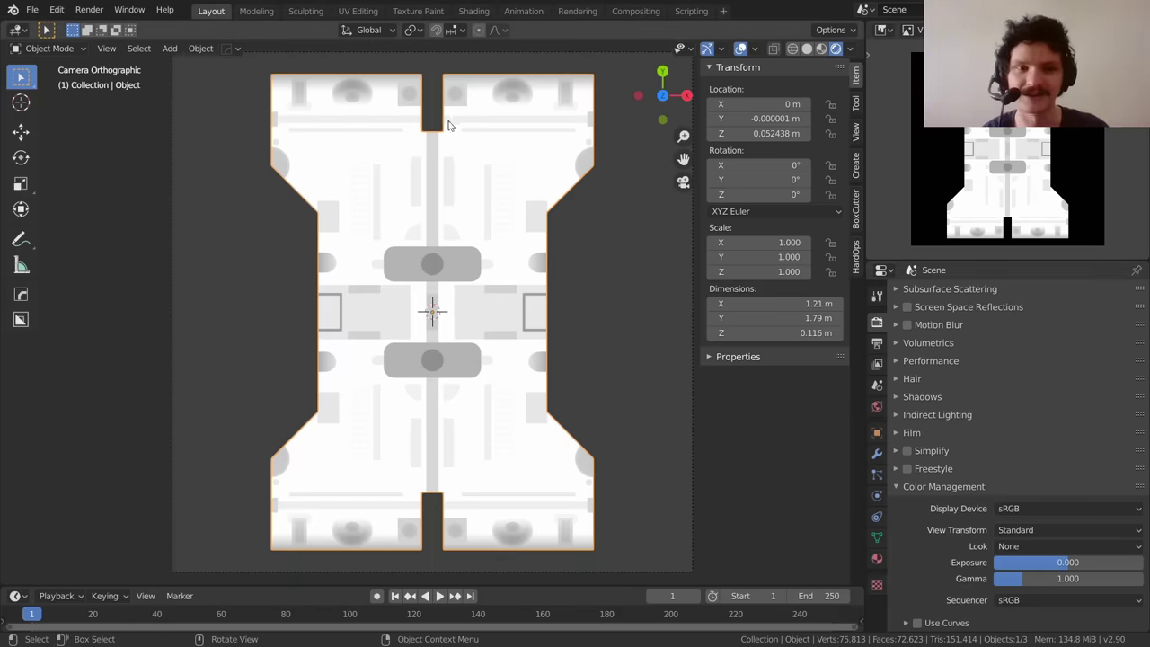
# - Render the camera view to check the height map against its background, and close the render
pyautogui.press('F12')
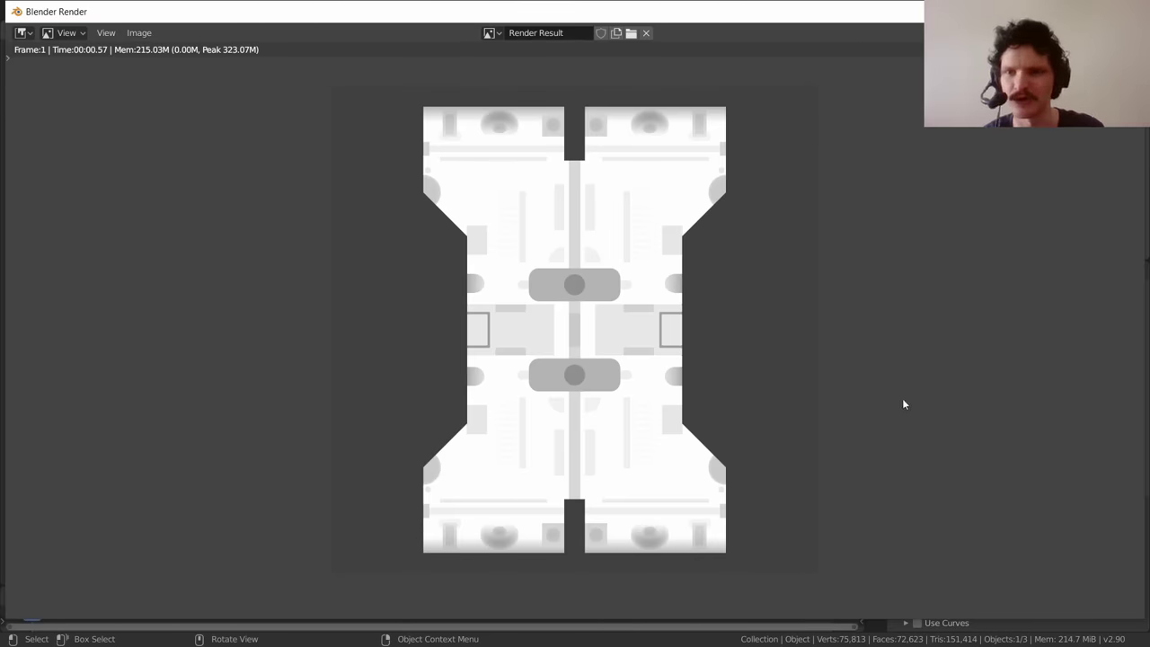
pyautogui.press('Escape')
# - Add a plane at the origin under the panel model and scale it up by about 2.5
pyautogui.moveTo(426, 199); pyautogui.dragTo(427, 222, button='middle')
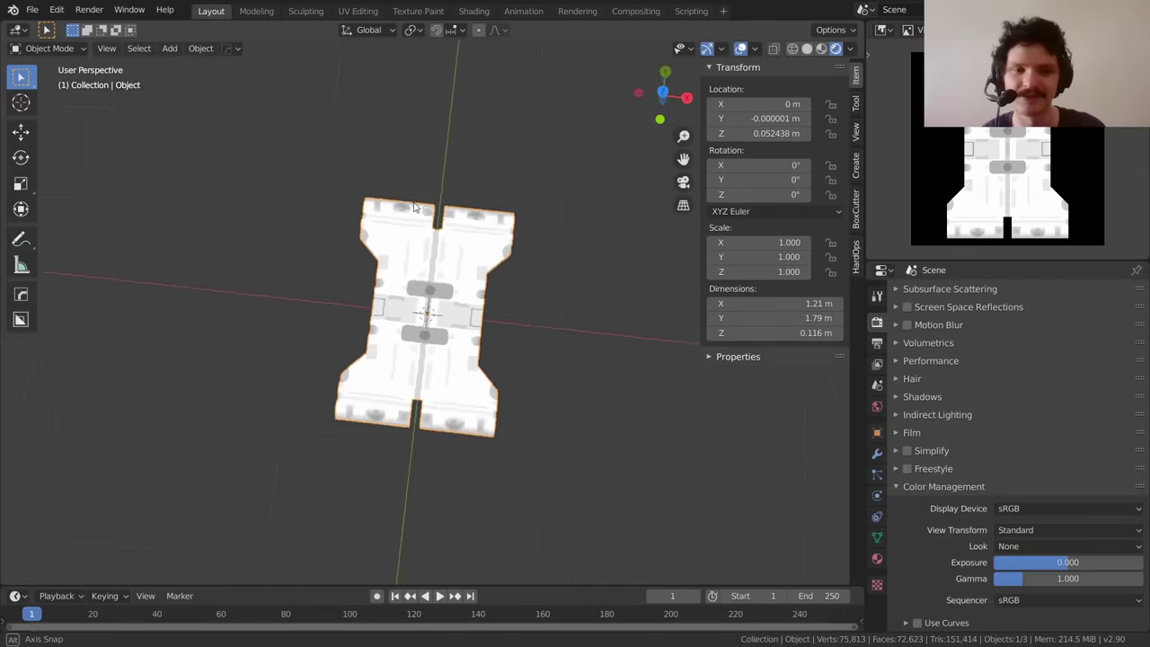
pyautogui.hotkey('shift', 'a')
pyautogui.click(459, 173)
pyautogui.press('s')
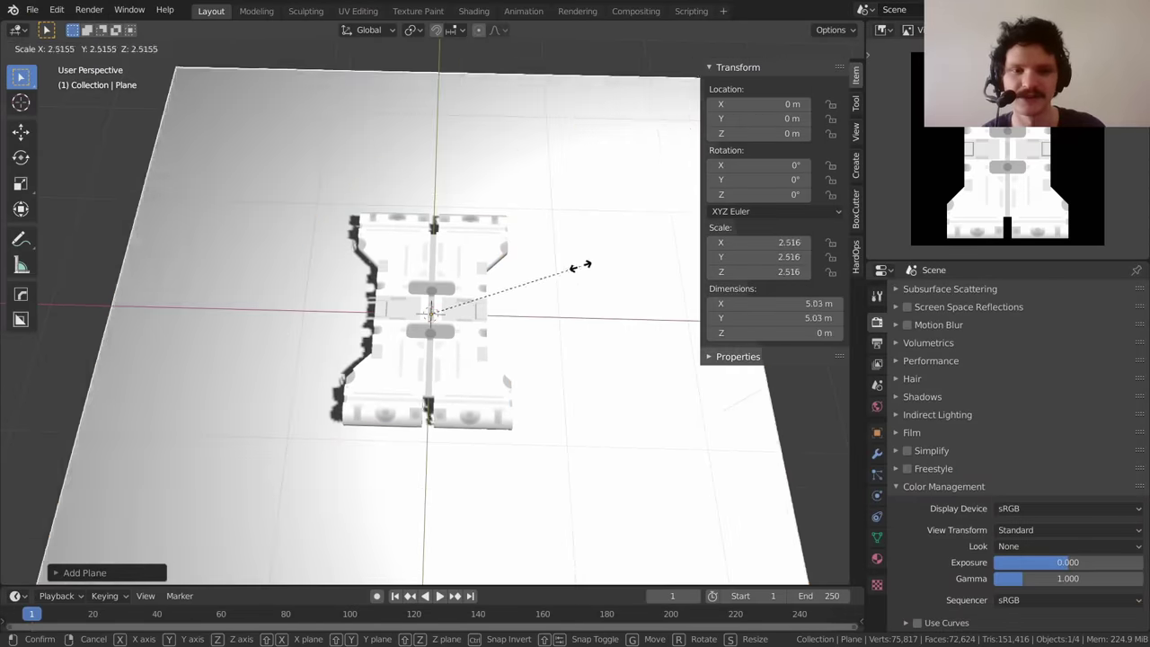
pyautogui.click(590, 262)
# - Assign the existing whateveriwant height material to the plane
pyautogui.click(481, 10)
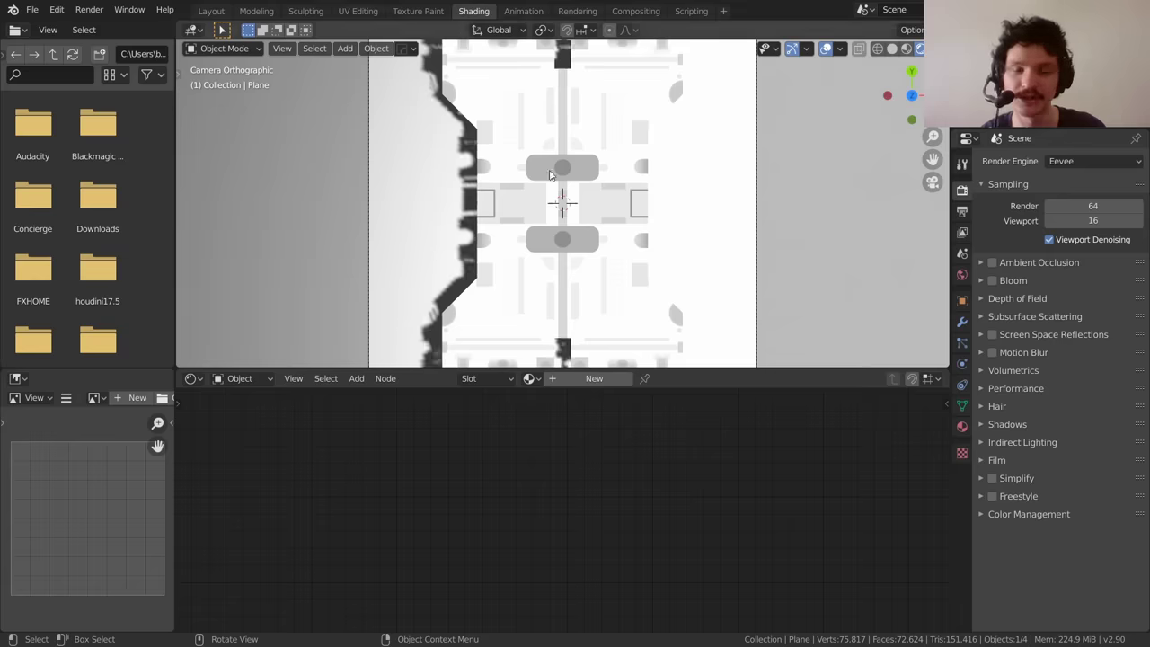
pyautogui.moveTo(454, 258); pyautogui.dragTo(462, 180, button='middle')
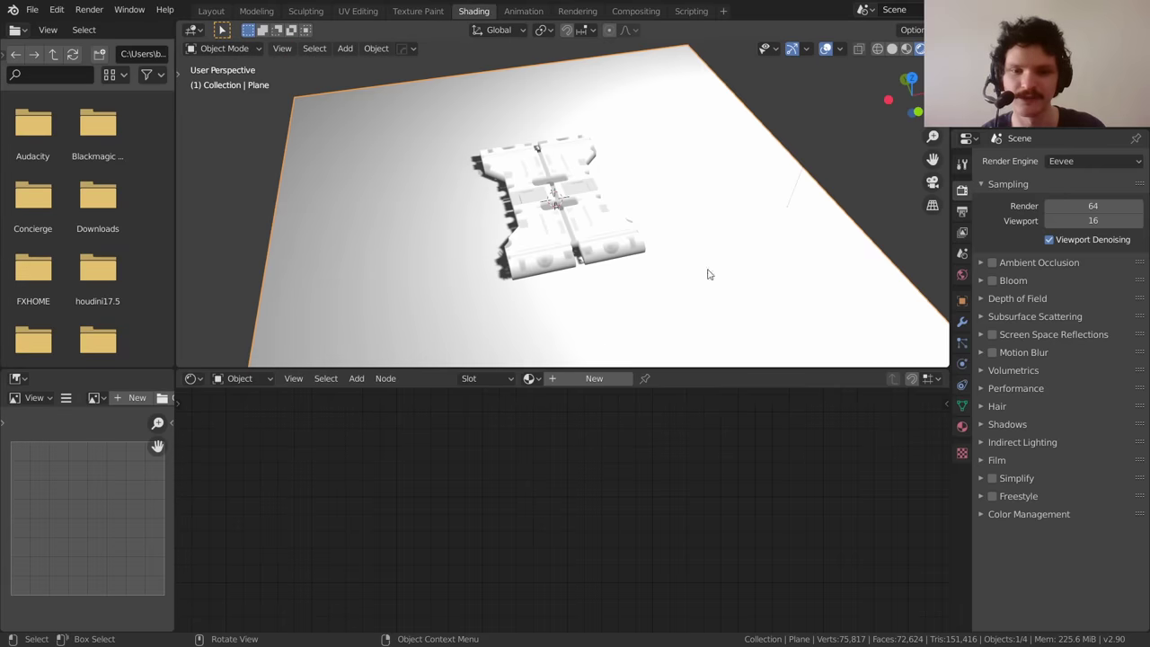
pyautogui.click(530, 378)
pyautogui.click(574, 401)
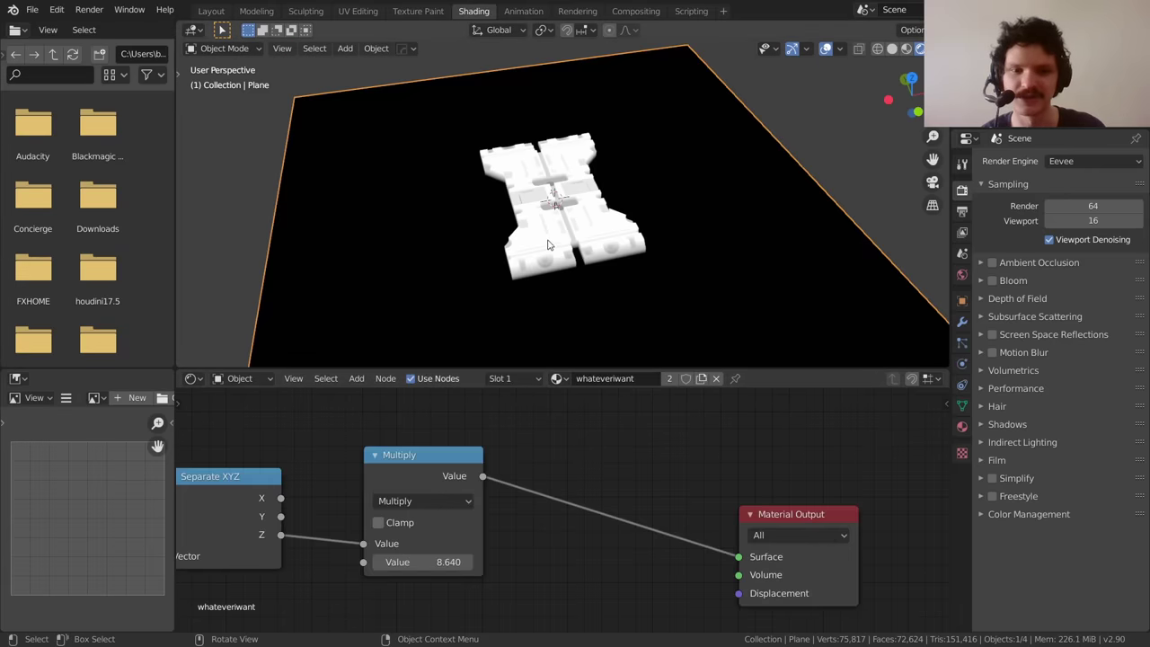
# - Inspect the plane beneath the model from a low angle, and delete the plane
pyautogui.moveTo(550, 244); pyautogui.dragTo(496, 211, button='middle')
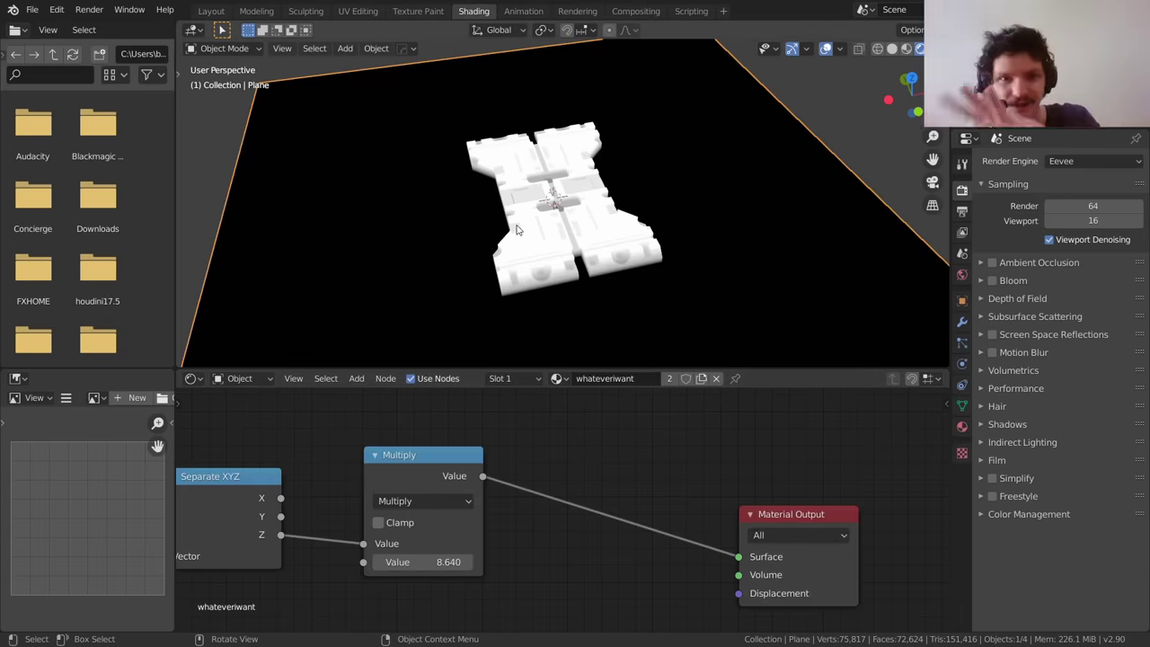
pyautogui.moveTo(517, 230); pyautogui.dragTo(526, 95, button='middle')
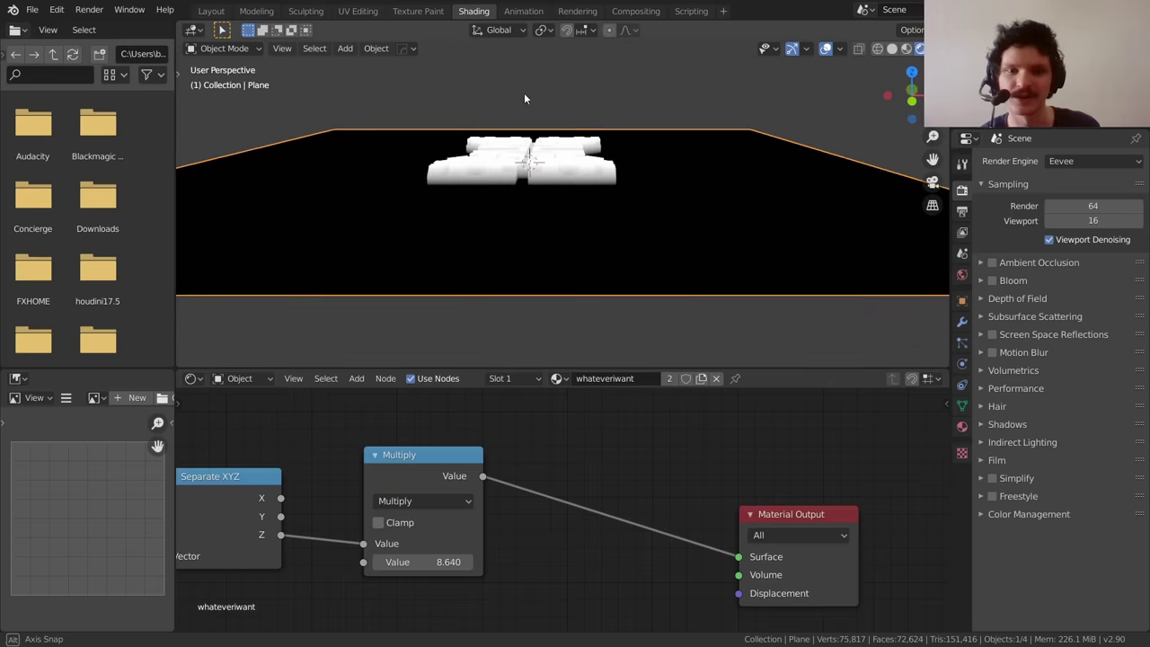
pyautogui.press('Delete')
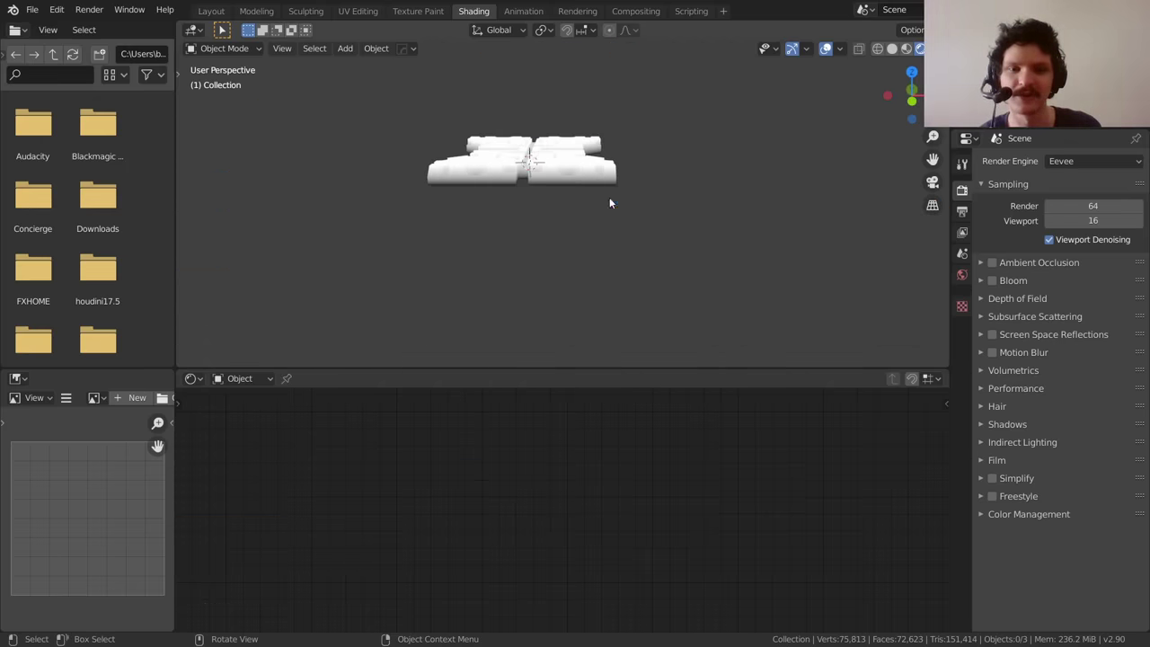
# - Select the panel model, return to the camera view, enable Transparent film, and render the image to check the background
pyautogui.click(211, 11)
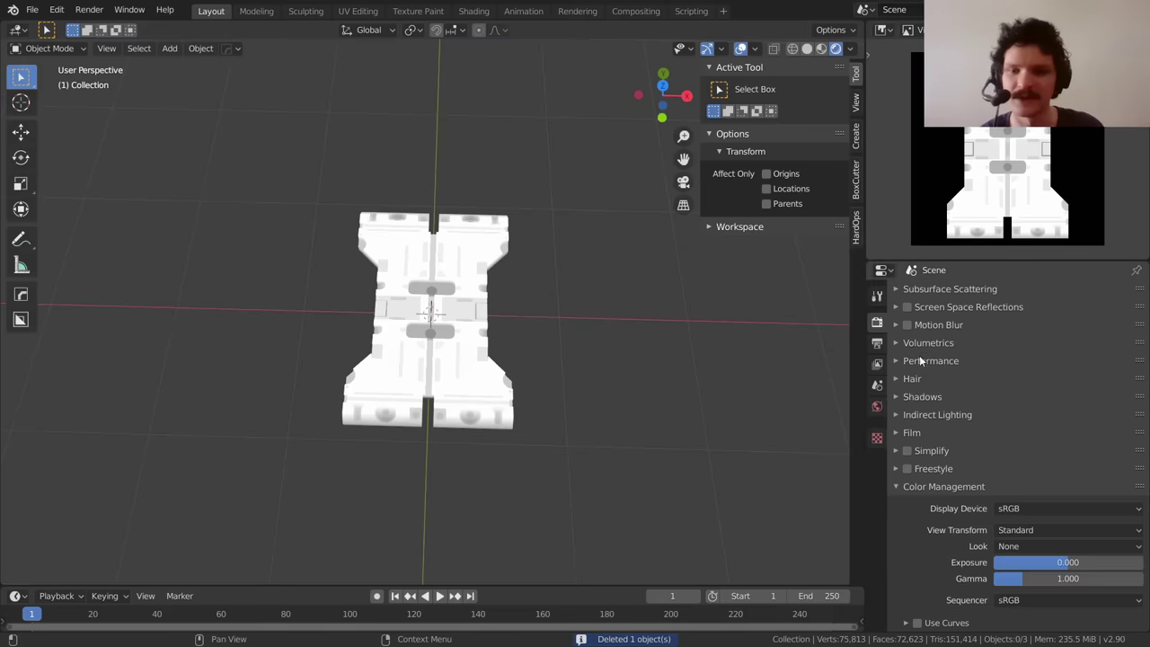
pyautogui.click(463, 308)
pyautogui.click(683, 182)
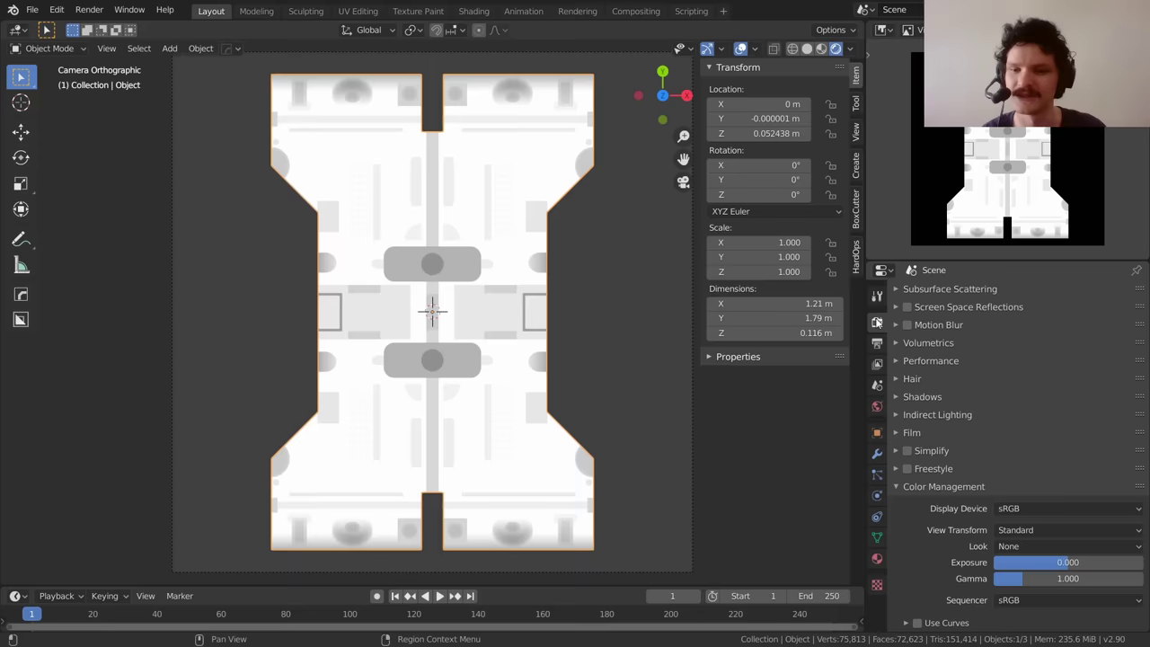
pyautogui.click(913, 433)
pyautogui.click(993, 472)
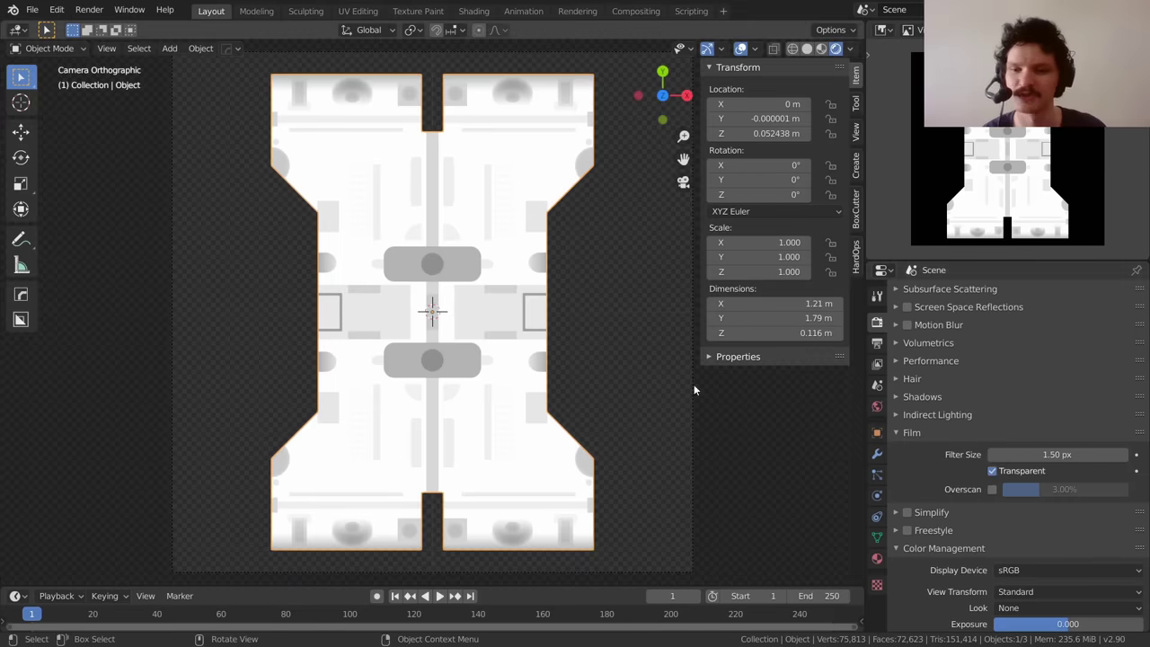
pyautogui.press('F12')
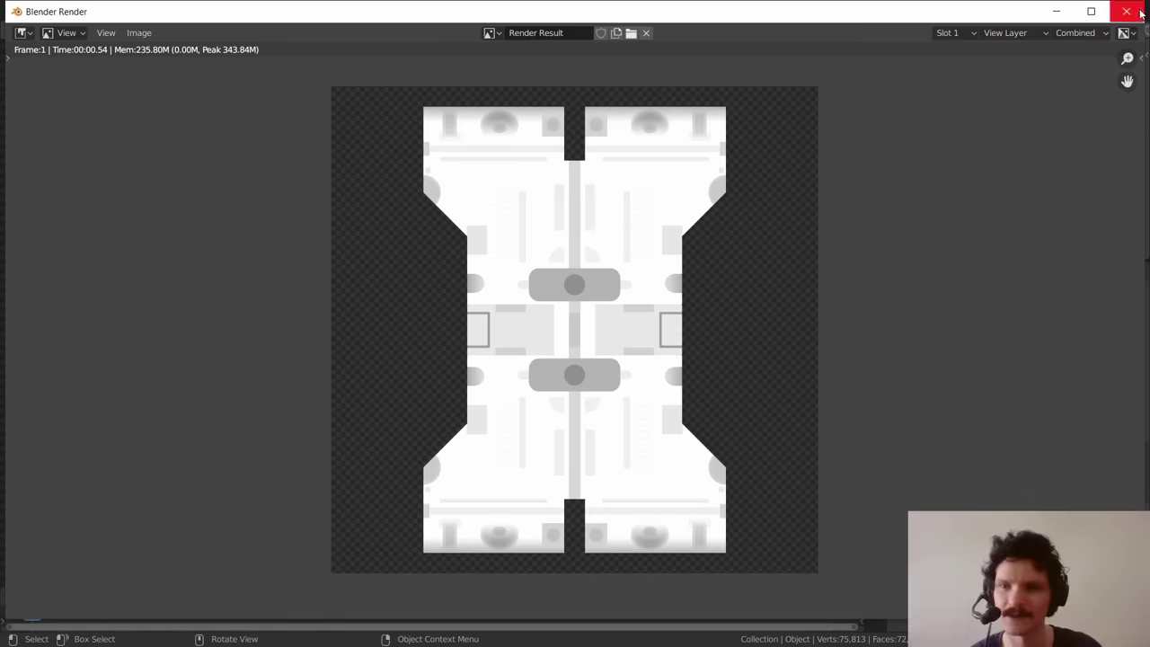
pyautogui.click(1141, 12)
# - Set the render output format to OpenEXR with RGB color and Float (Half) color depth
pyautogui.scroll(-3, 1001, 458)
pyautogui.scroll(4, 974, 425)
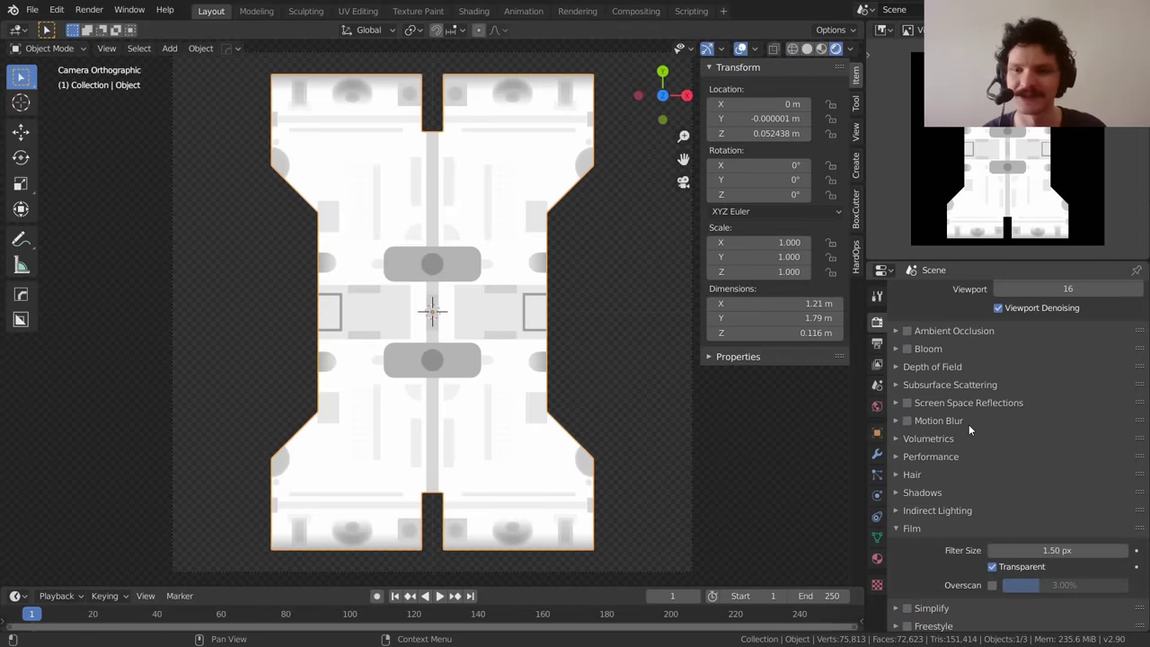
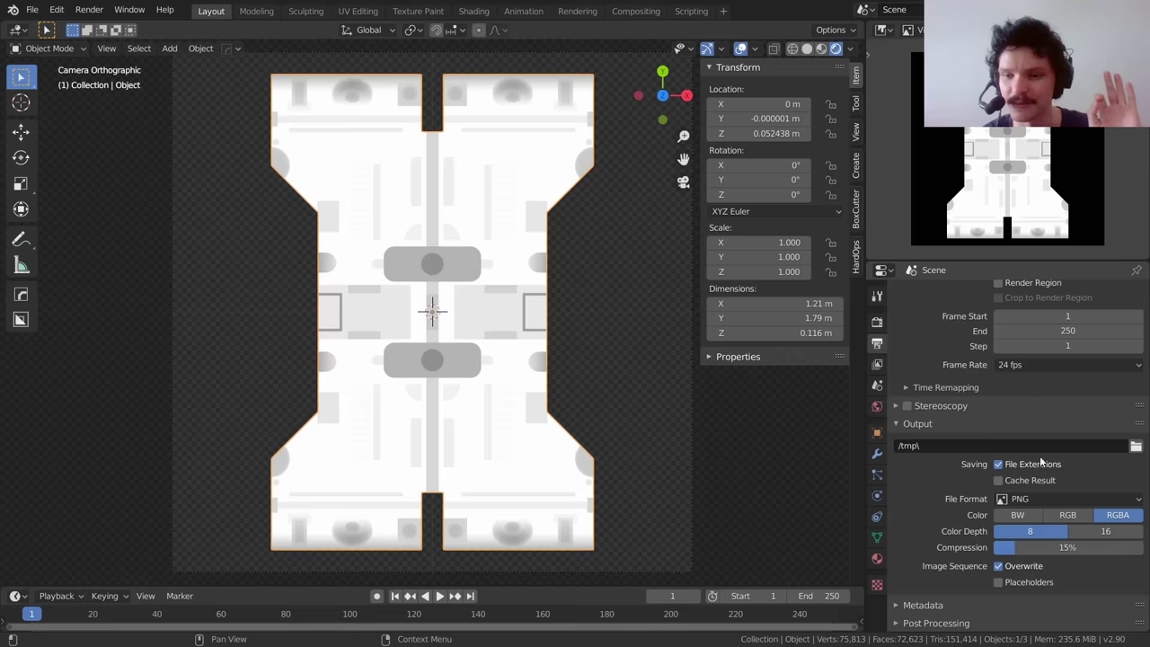
pyautogui.click(1028, 501)
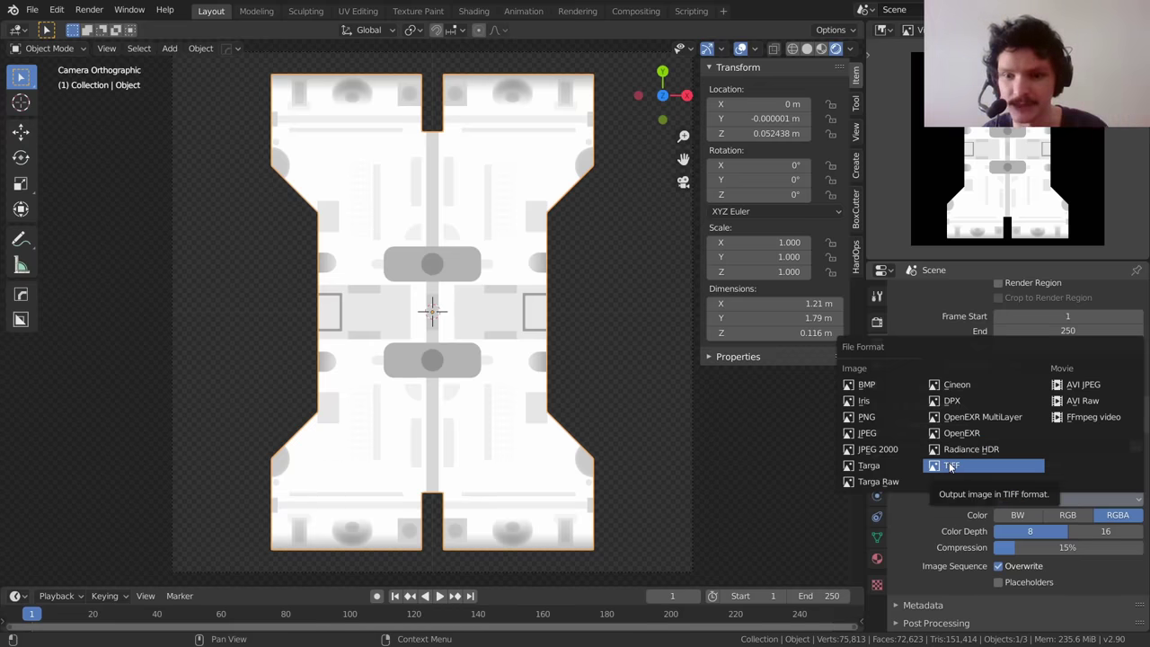
pyautogui.click(955, 435)
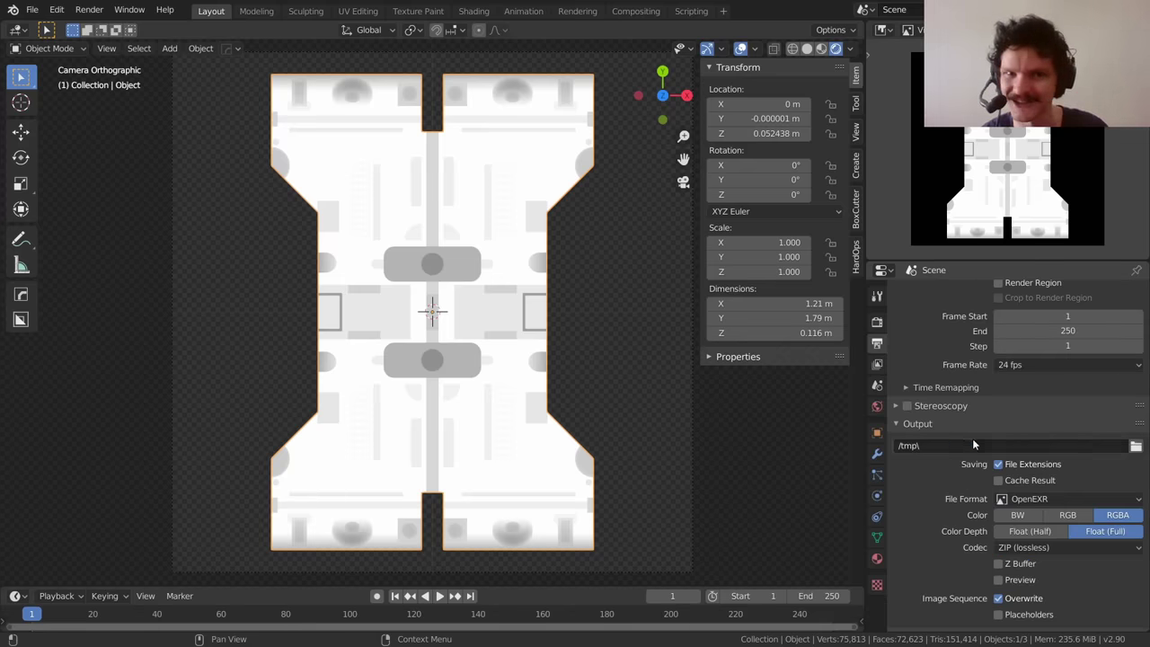
pyautogui.scroll(-1, 1077, 425)
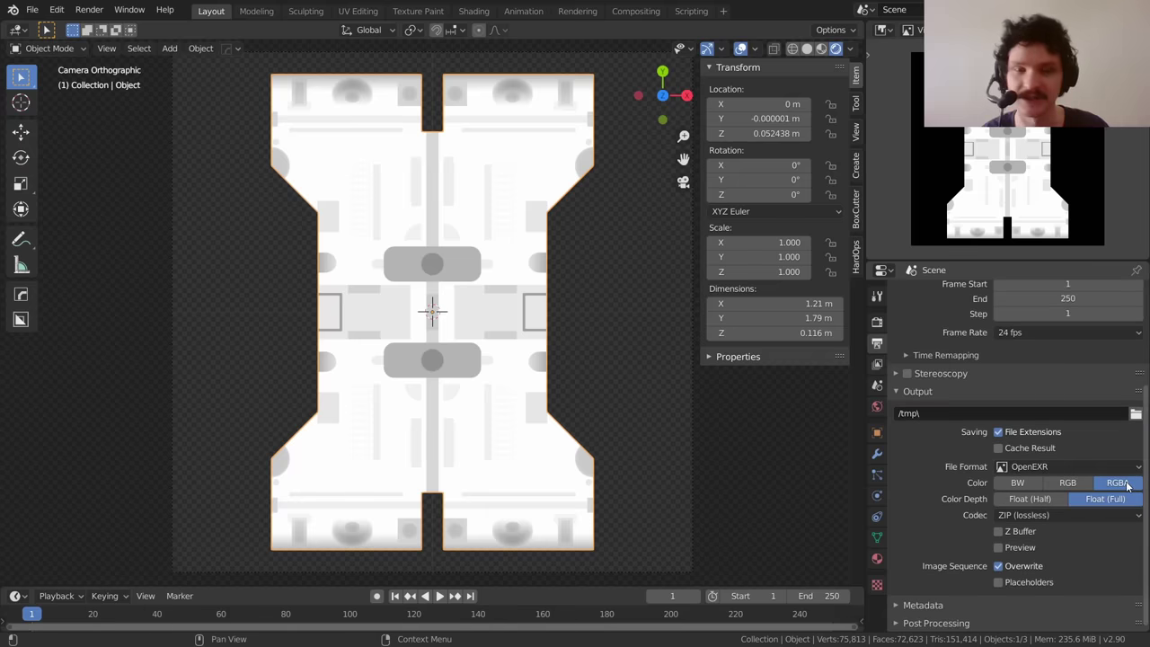
pyautogui.click(1078, 483)
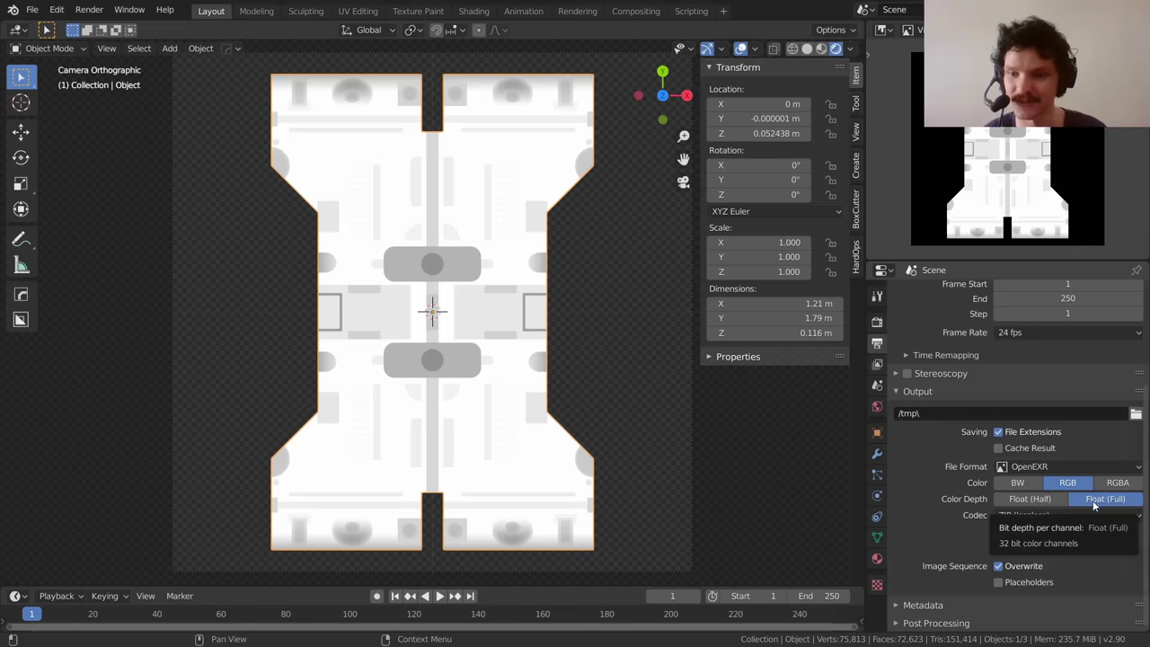
pyautogui.click(1033, 499)
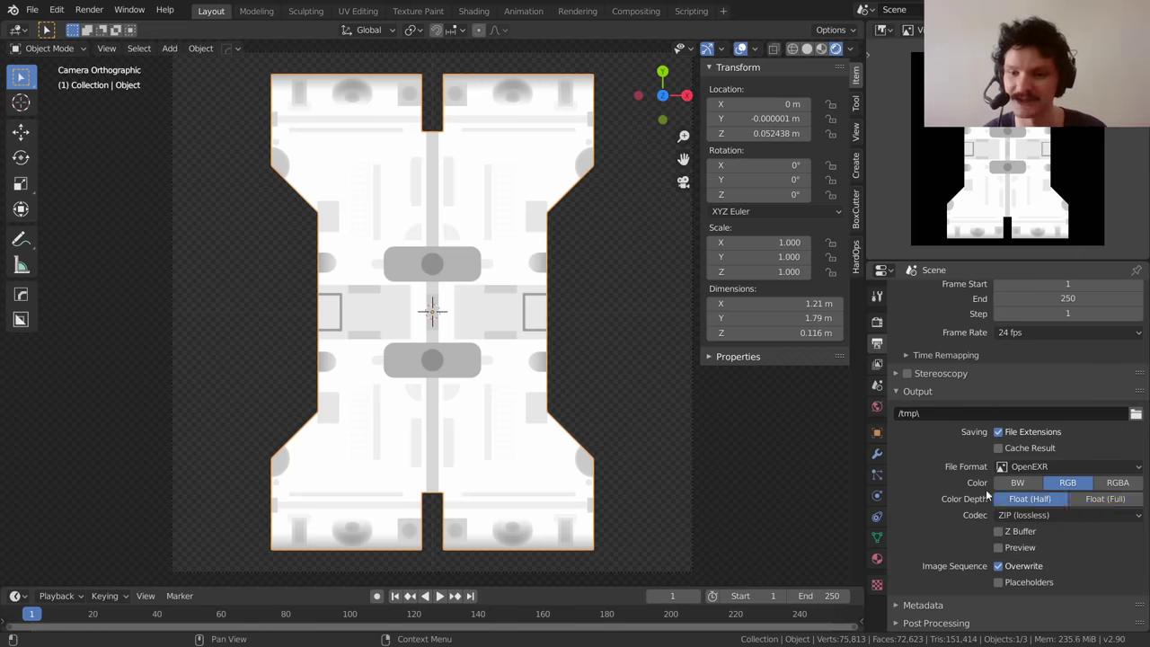
# - Set the OpenEXR output color depth to Float (Full) and render the panel model from the camera
pyautogui.click(1071, 499)
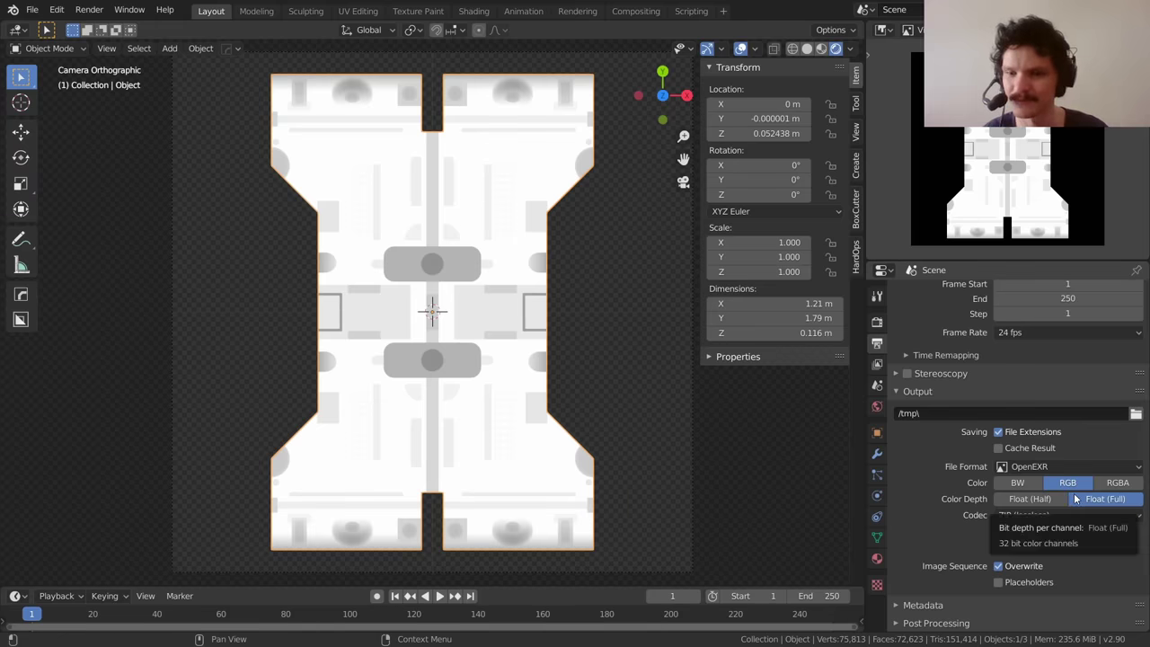
pyautogui.scroll(-2, 595, 292)
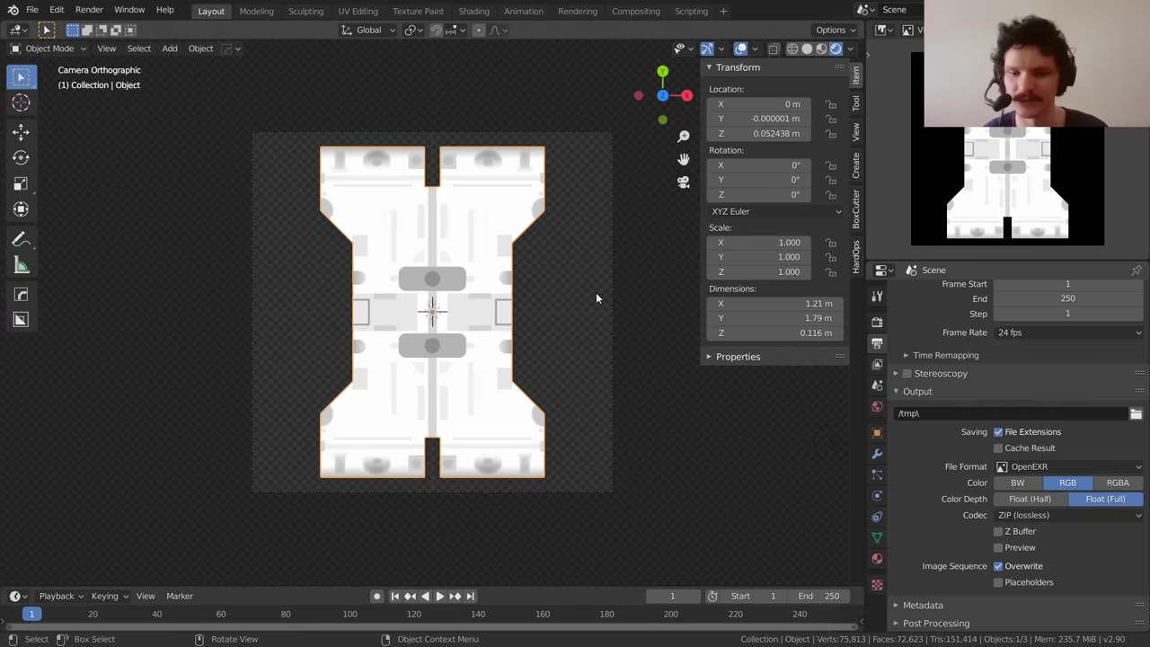
pyautogui.click(508, 280)
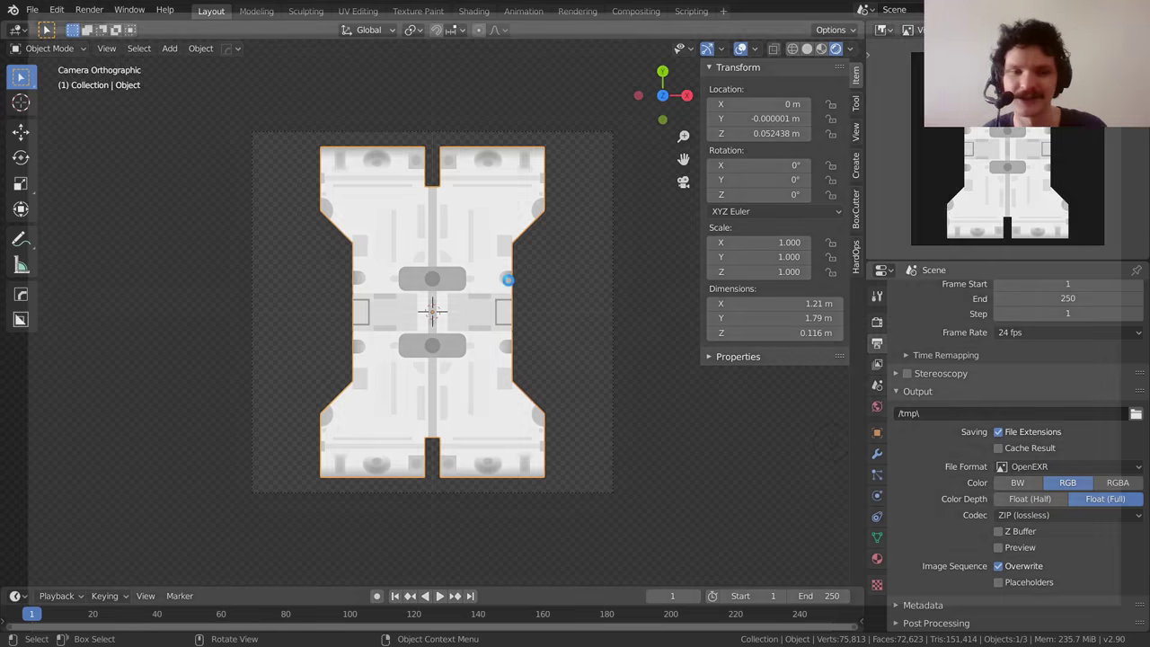
pyautogui.press('F12')
pyautogui.scroll(-3, 544, 296)
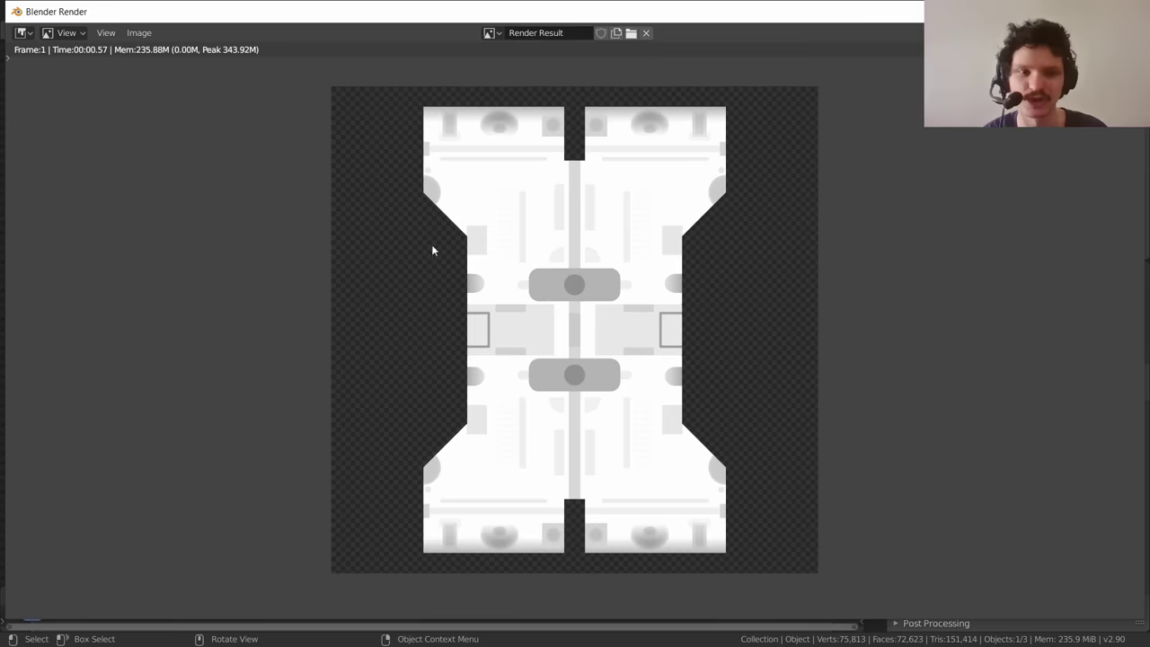
# - Save the rendered image to the Desktop as properdisplacement.exr in OpenEXR format with RGB color and Float (Full) depth
pyautogui.click(138, 34)
pyautogui.click(162, 138)
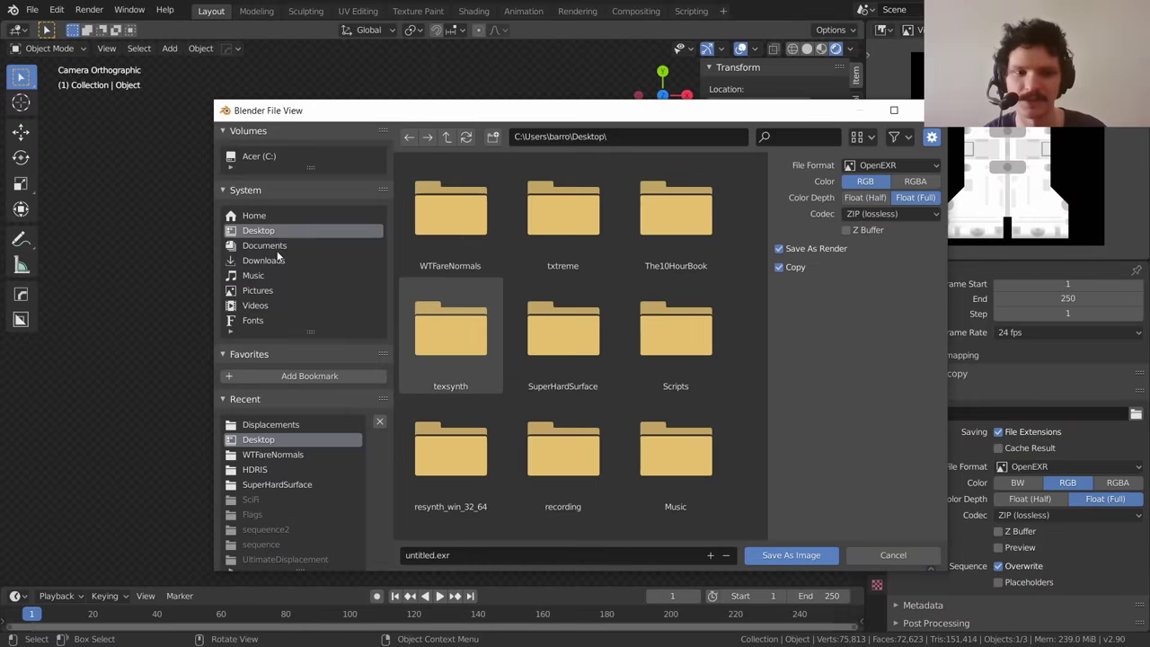
pyautogui.click(409, 555)
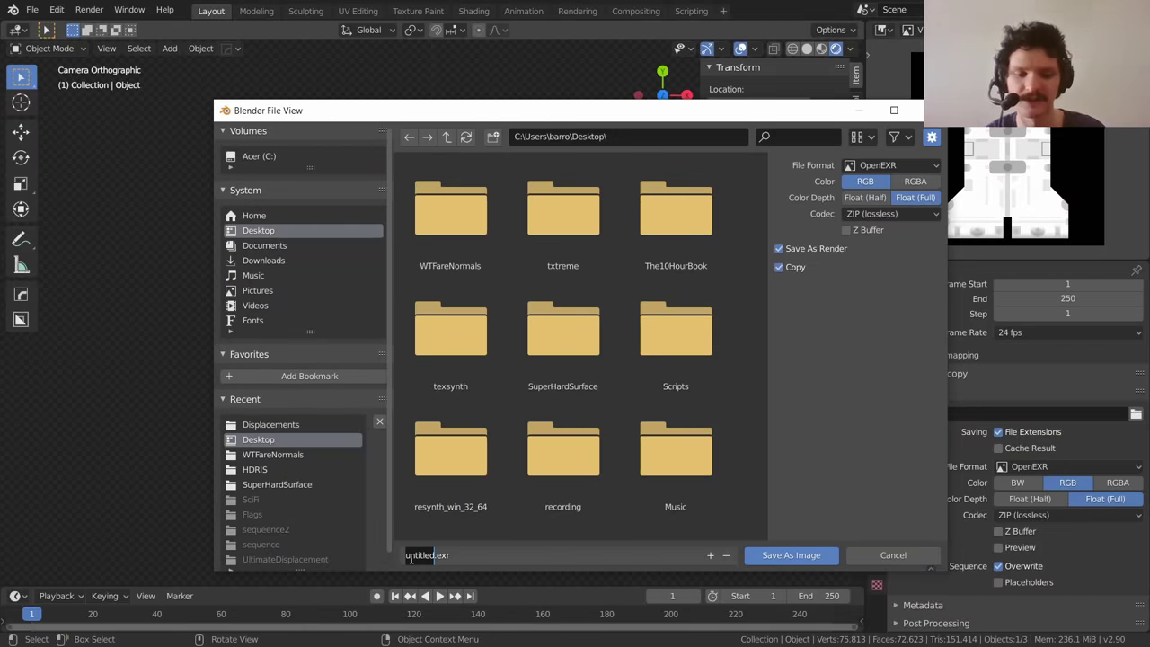
pyautogui.write('properdisplacement')
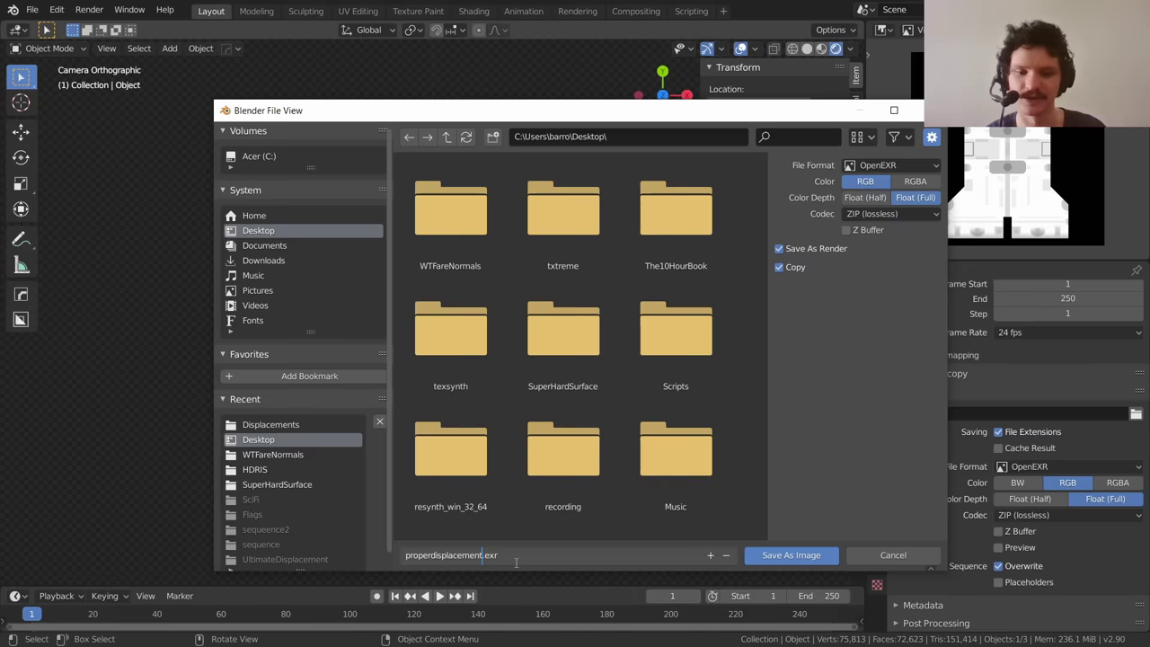
pyautogui.moveTo(514, 557); pyautogui.dragTo(490, 558)
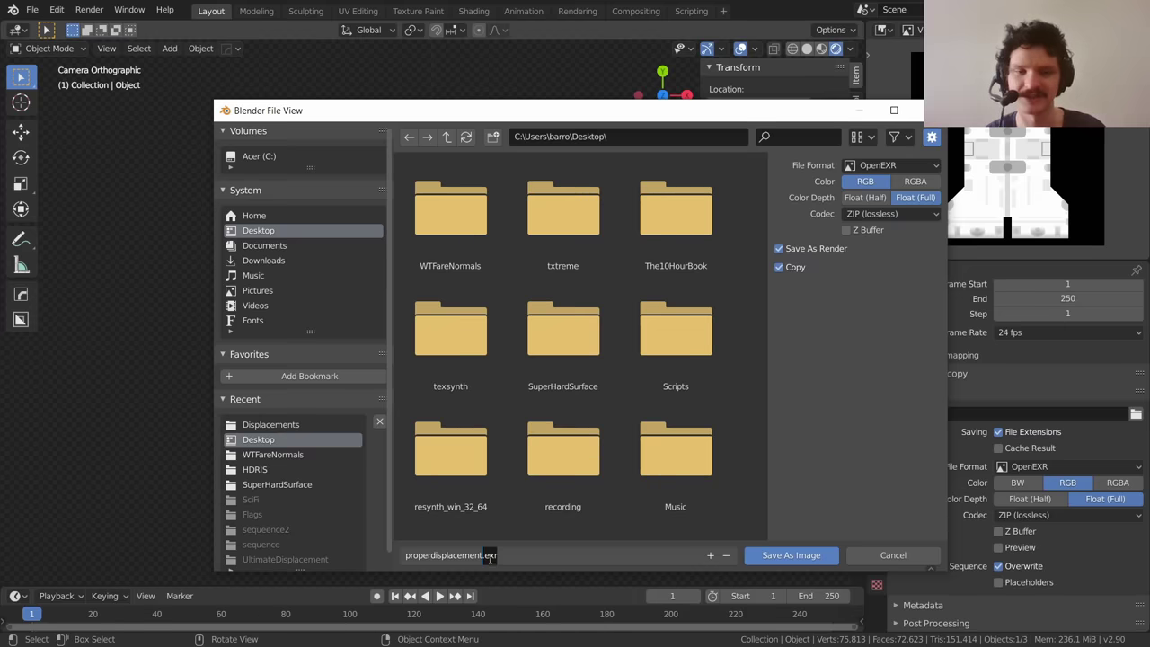
pyautogui.click(754, 425)
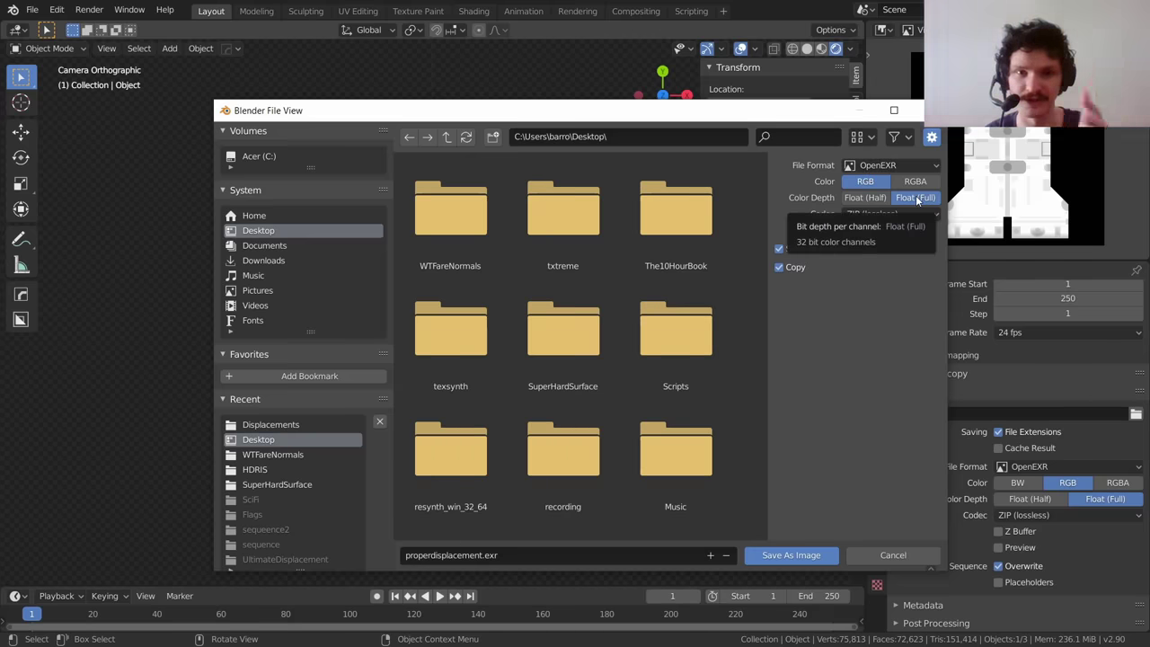
pyautogui.click(791, 554)
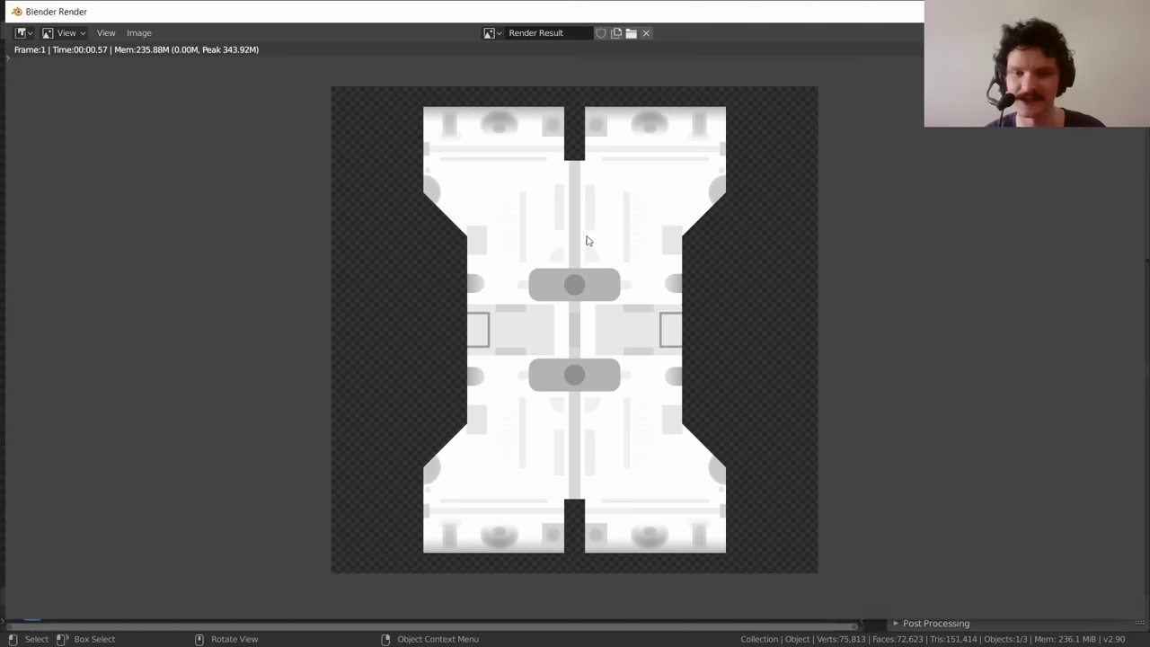
# - Close the render result and start a new General file without saving the changes to the Displacement file
pyautogui.click(1004, 108)
pyautogui.moveTo(449, 269); pyautogui.dragTo(462, 227, button='middle')
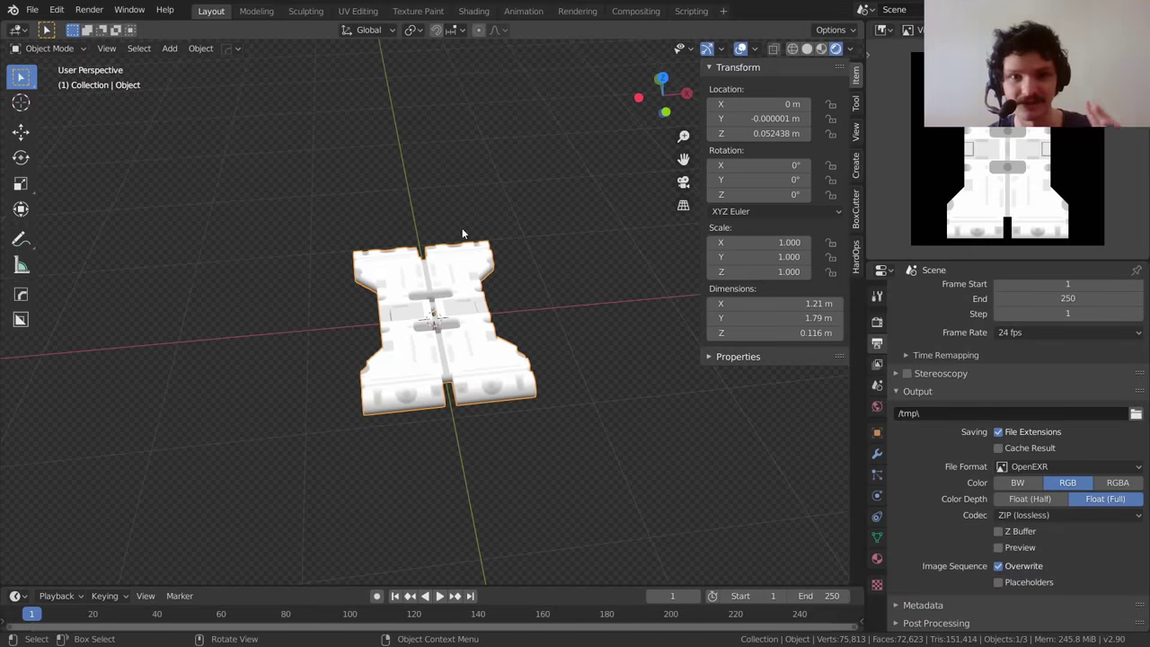
pyautogui.hotkey('ctrl', 'n')
pyautogui.click(462, 231)
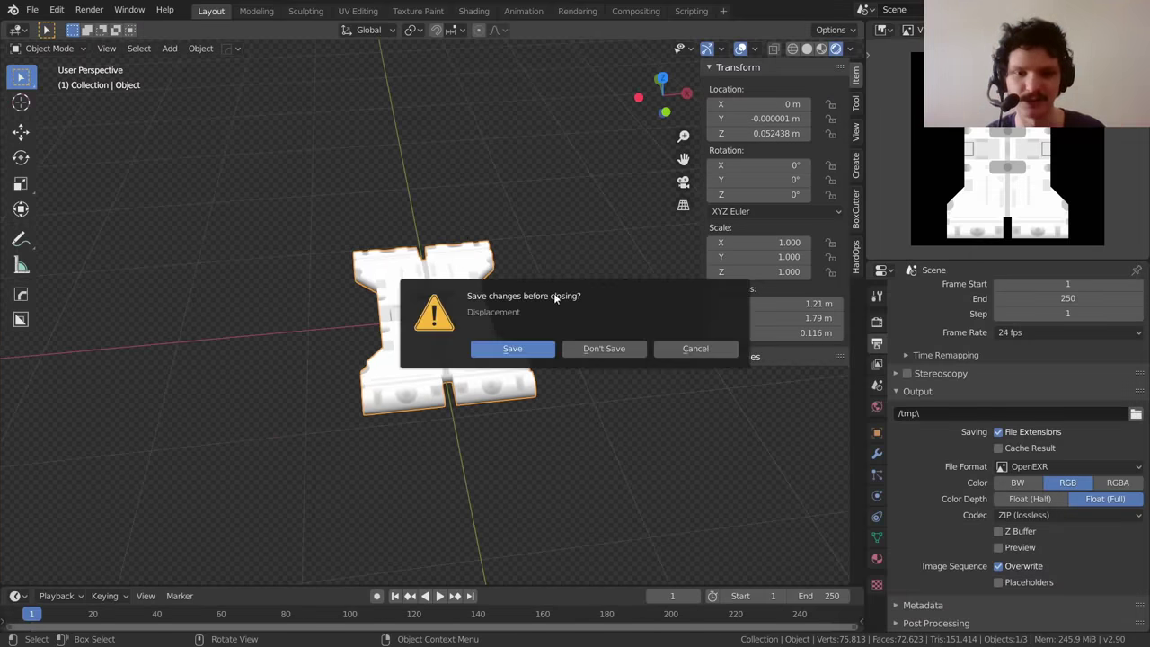
pyautogui.click(582, 347)
# - Delete the default cube and add a mesh plane in its place
pyautogui.scroll(3, 524, 316)
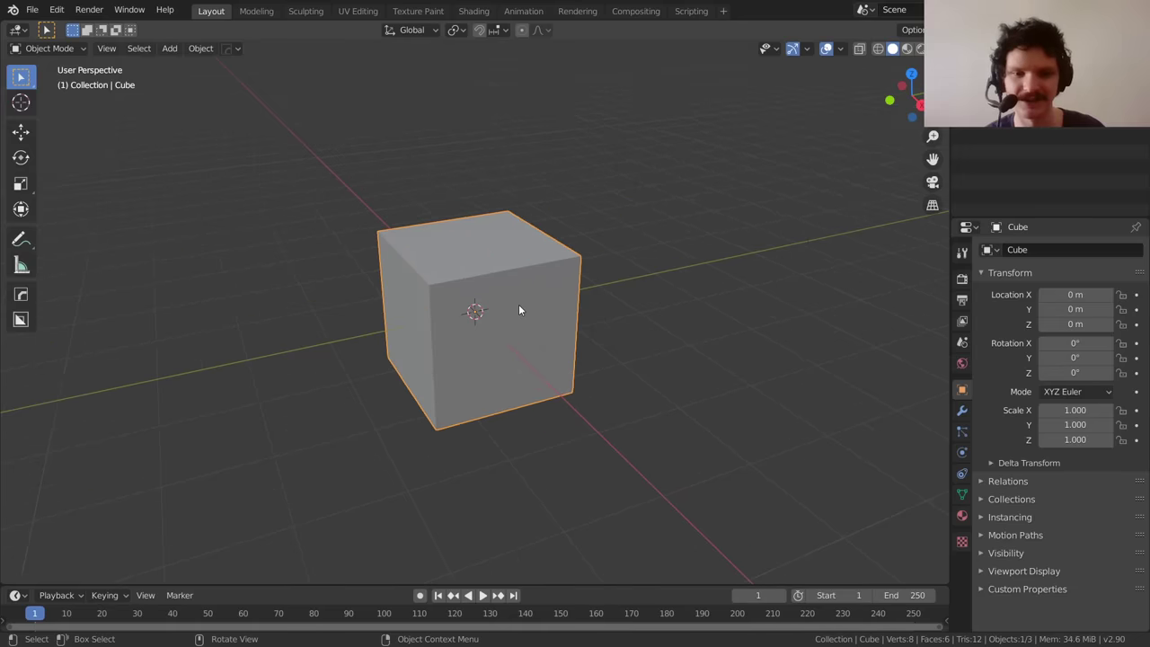
pyautogui.press('x')
pyautogui.click(504, 271)
pyautogui.hotkey('shift', 'a')
pyautogui.moveTo(484, 251)
pyautogui.click(552, 252)
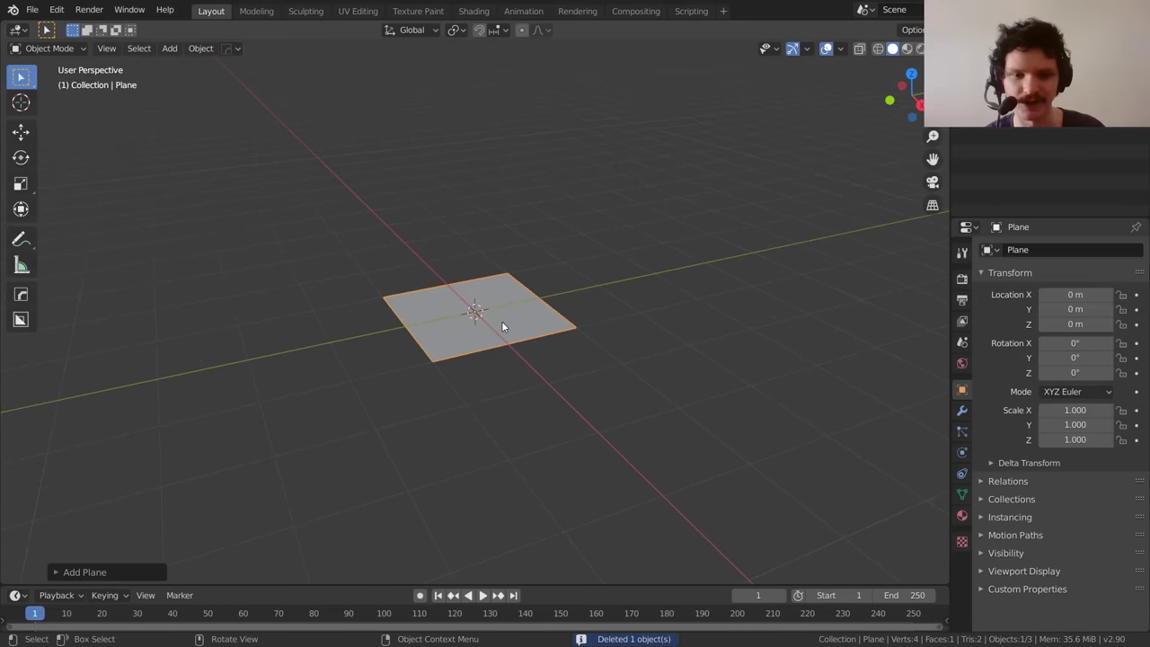
# - Switch the render engine to Cycles with GPU Compute as the device and the Experimental feature set
pyautogui.click(962, 278)
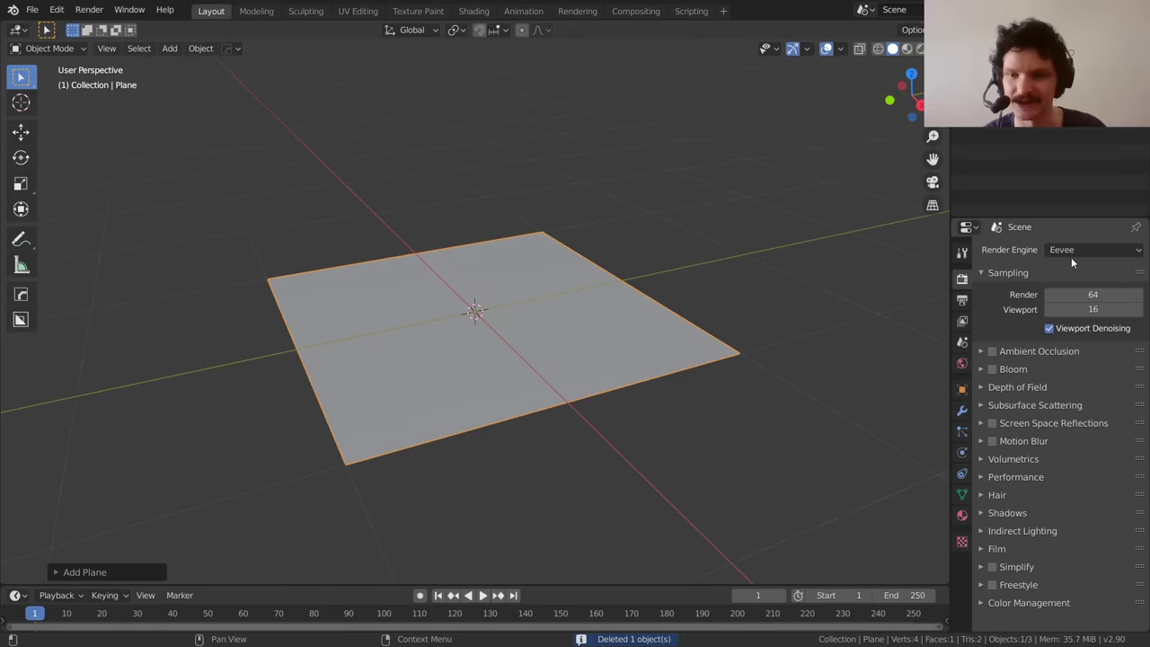
pyautogui.click(1076, 251)
pyautogui.click(1081, 301)
pyautogui.click(1092, 286)
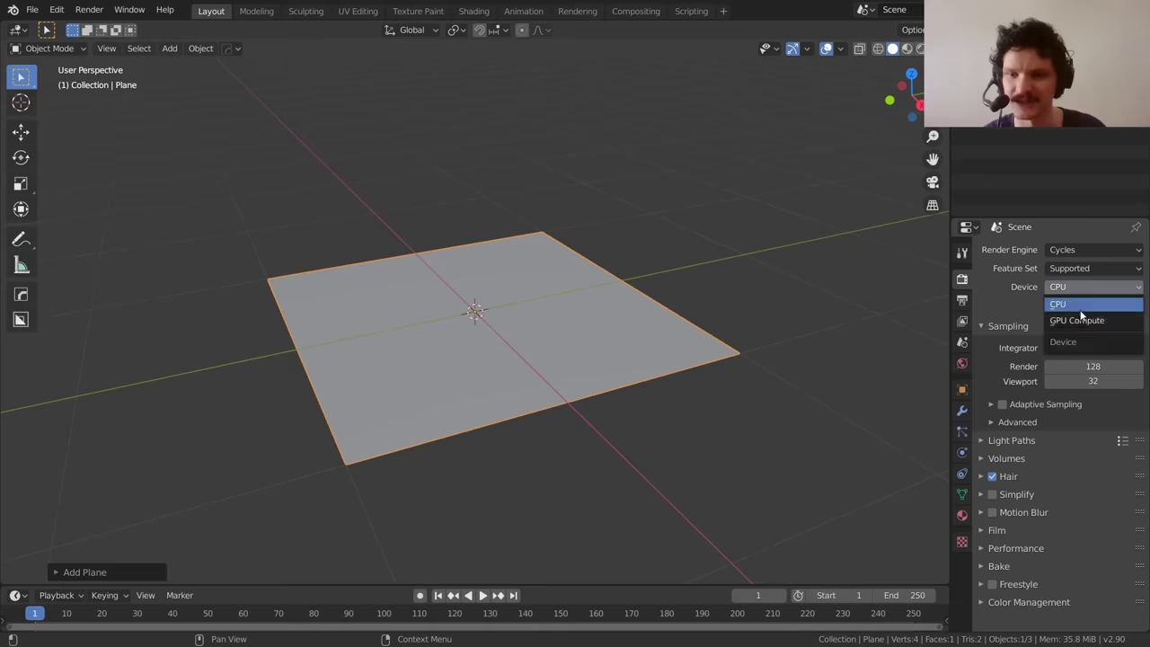
pyautogui.click(1067, 304)
pyautogui.click(1066, 269)
pyautogui.click(1078, 304)
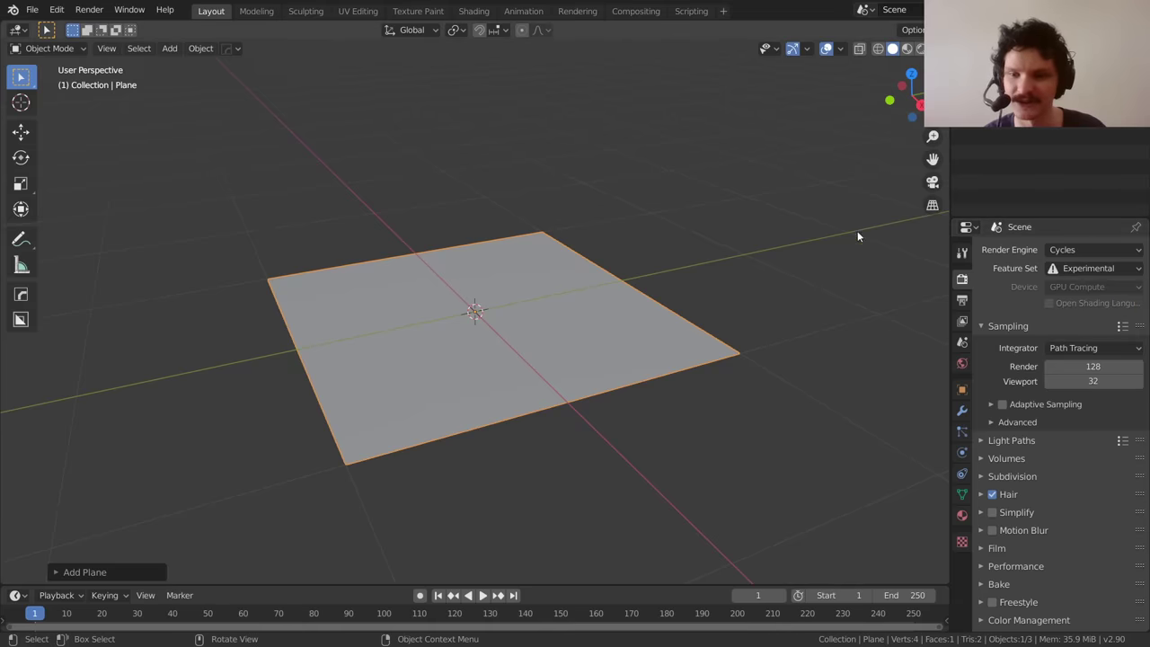
# - Add a Subdivision Surface modifier to the plane with Adaptive subdivision enabled and the Simple type
pyautogui.click(961, 410)
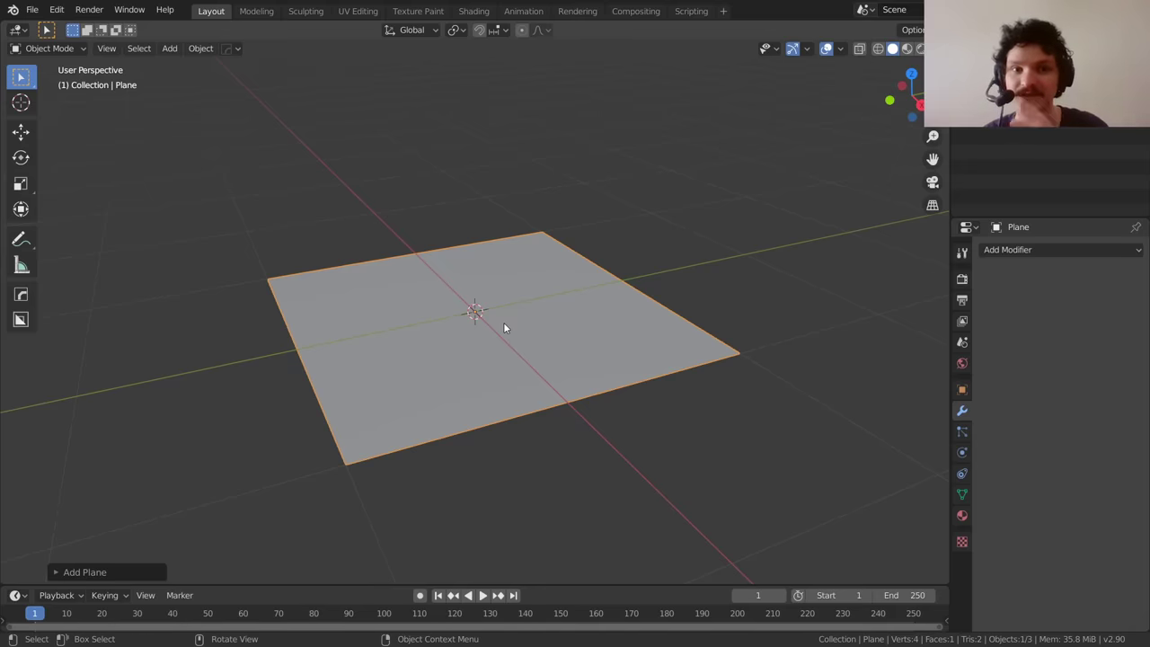
pyautogui.click(1013, 250)
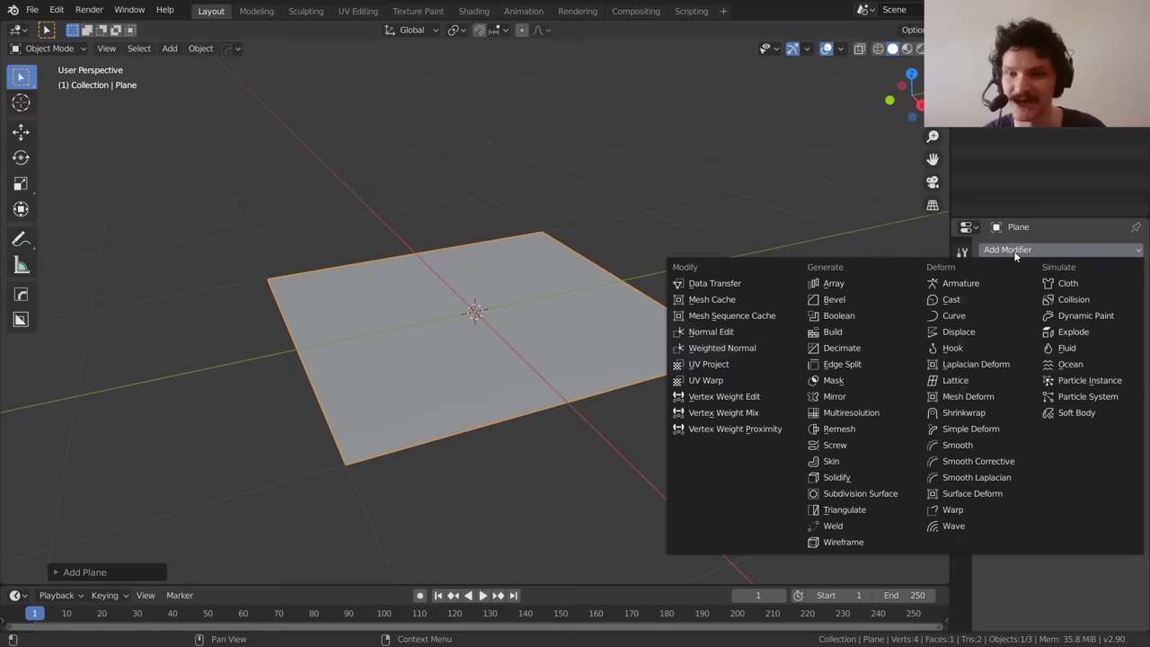
pyautogui.click(860, 493)
pyautogui.click(986, 349)
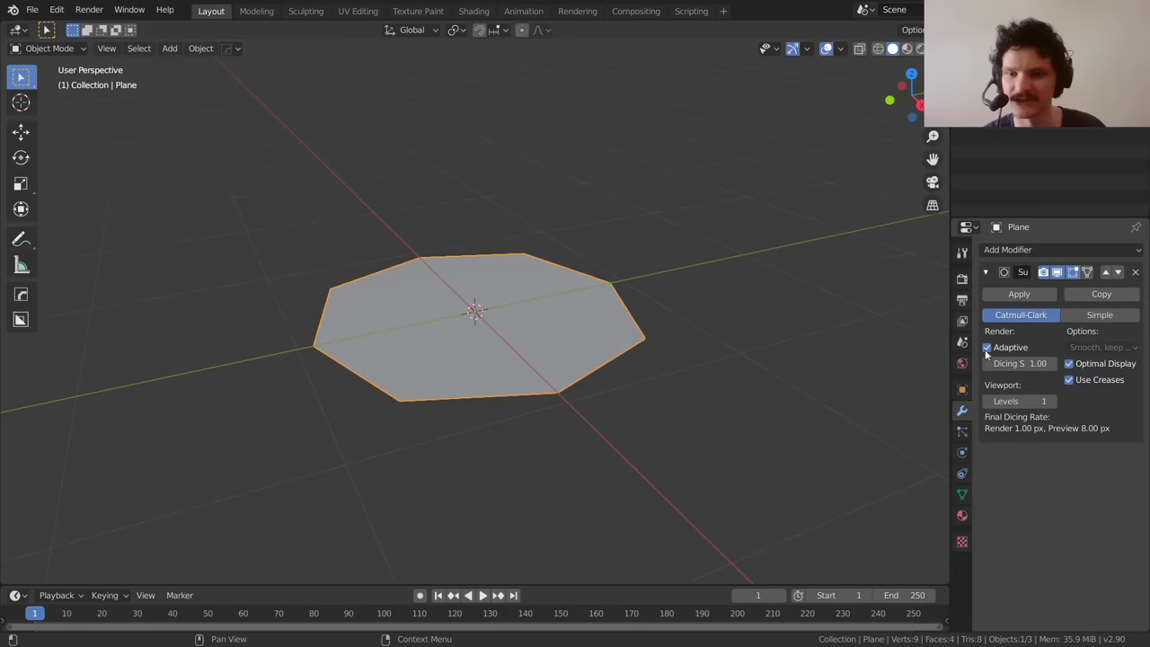
pyautogui.click(1100, 315)
pyautogui.click(962, 279)
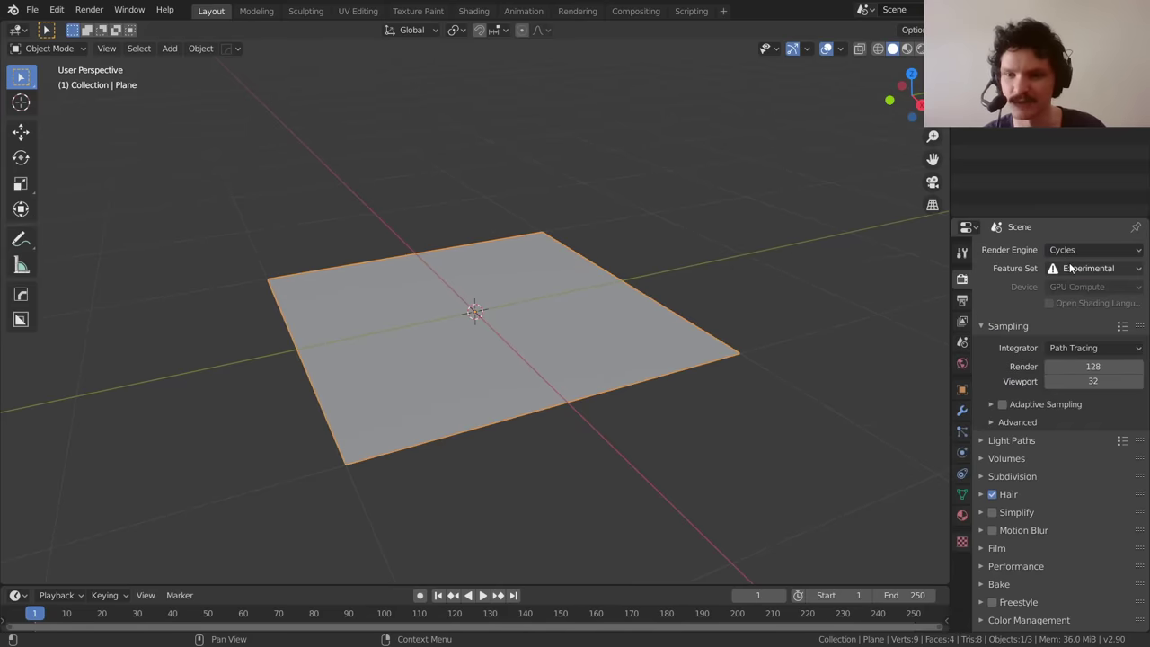
pyautogui.click(962, 409)
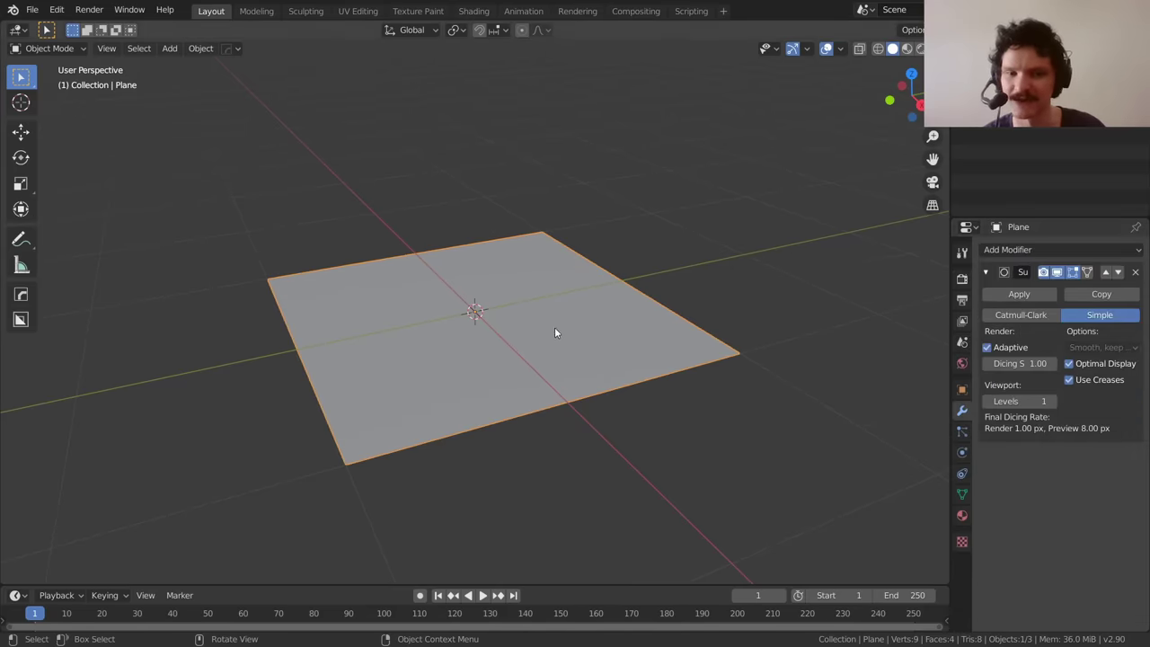
pyautogui.scroll(4, 542, 330)
pyautogui.scroll(-4, 543, 330)
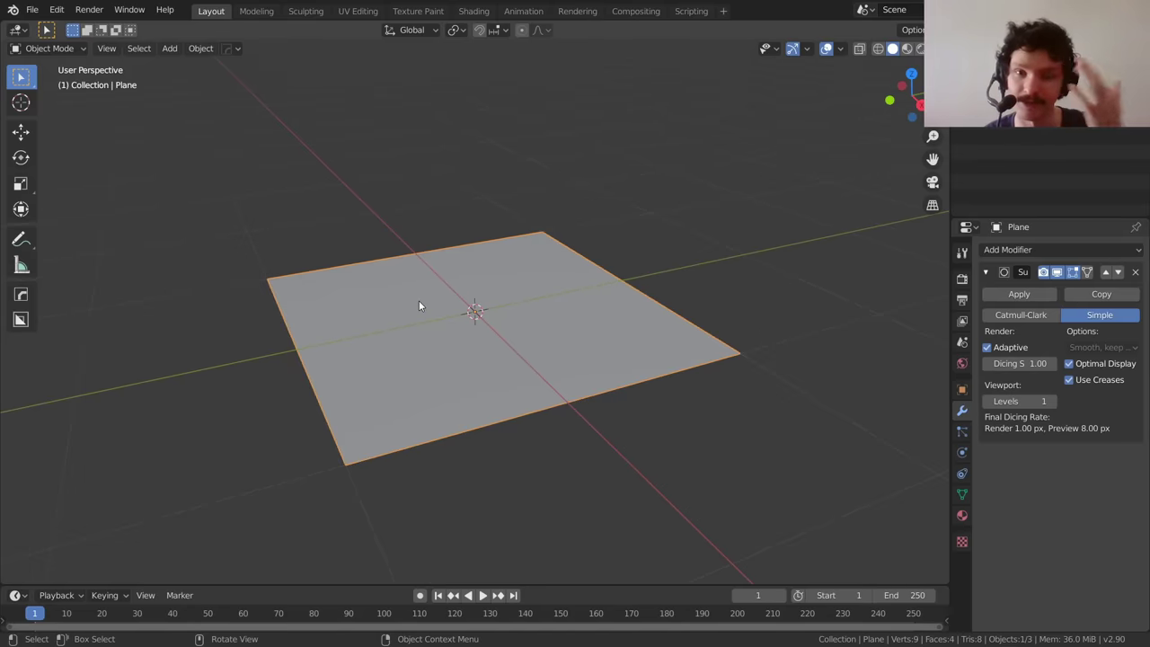
# - Switch to the Shading workspace with a rendered viewport and create a new material for the plane
pyautogui.click(473, 11)
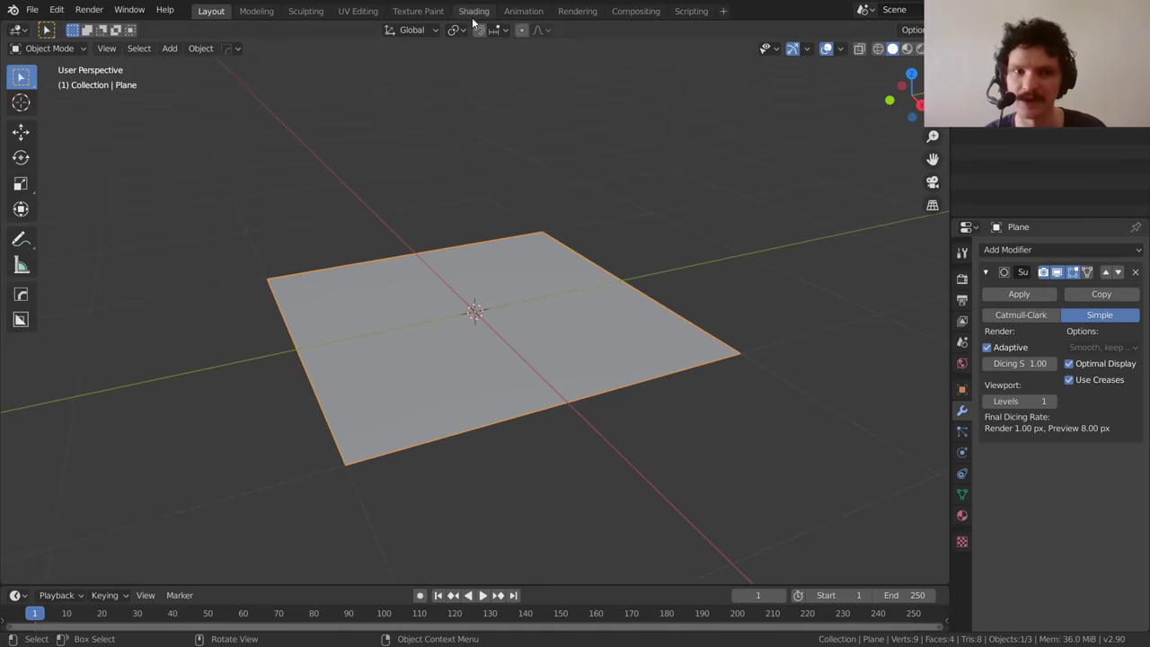
pyautogui.moveTo(549, 258)
pyautogui.mouseDown(button='middle')
pyautogui.moveTo(584, 94)
pyautogui.moveTo(485, 155)
pyautogui.moveTo(461, 226)
pyautogui.mouseUp(button='middle')
pyautogui.press('z')
pyautogui.click(961, 426)
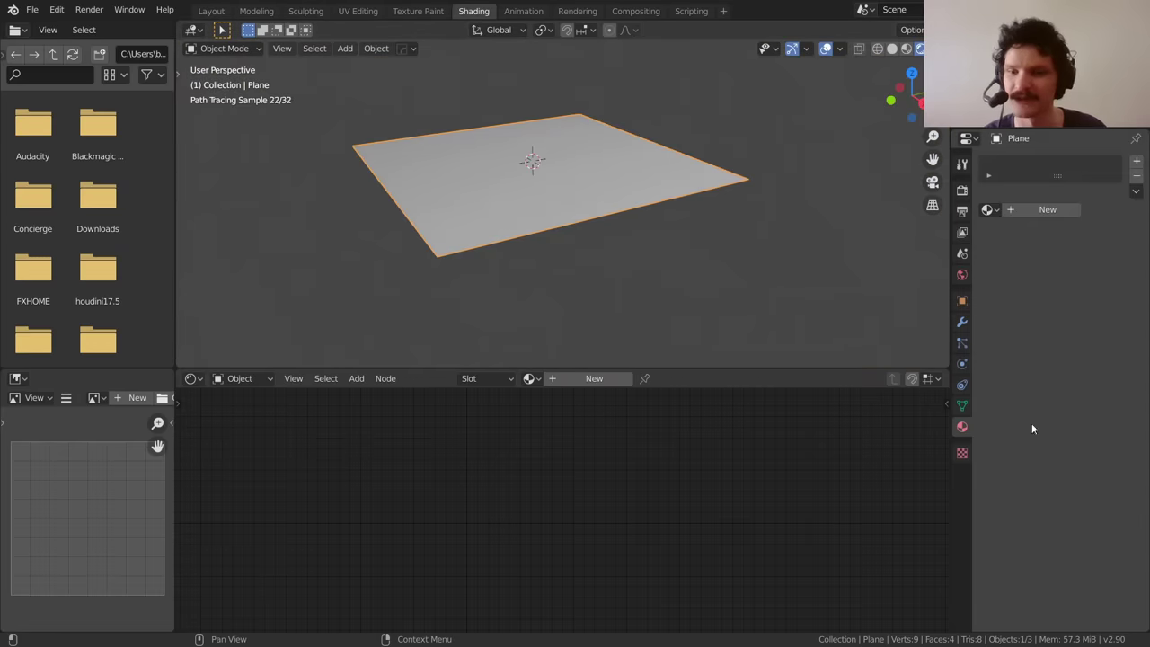
pyautogui.click(592, 378)
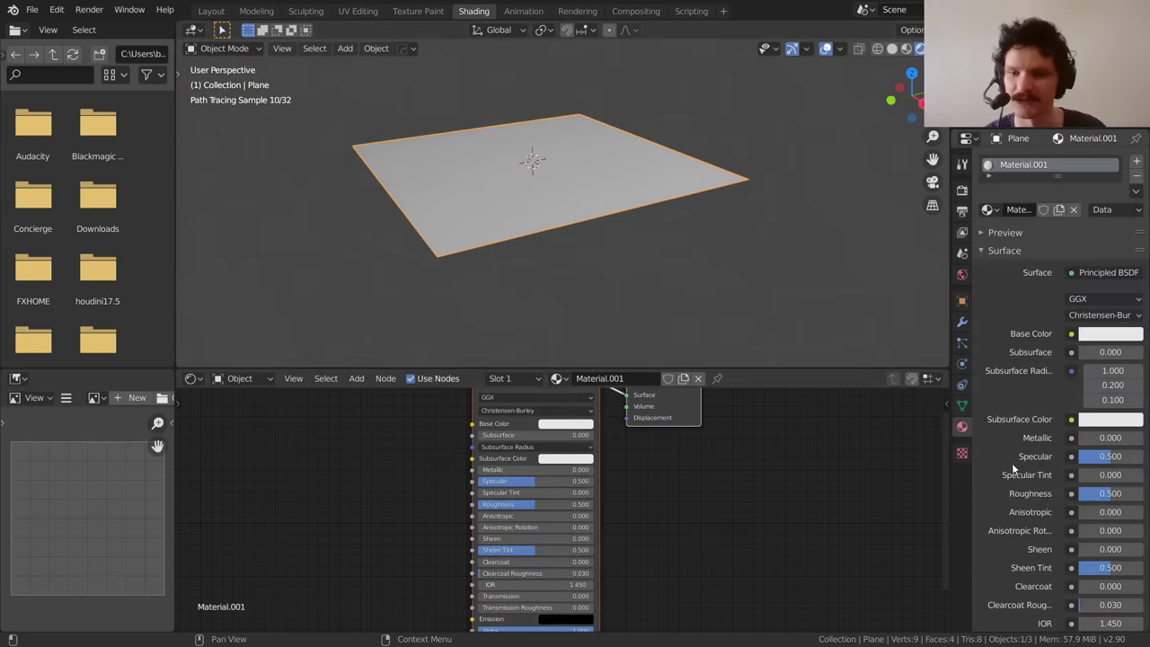
# - Set the displacement method in the plane material's surface settings to Displacement and Bump
pyautogui.scroll(-10, 1033, 467)
pyautogui.click(1005, 587)
pyautogui.scroll(-5, 1005, 589)
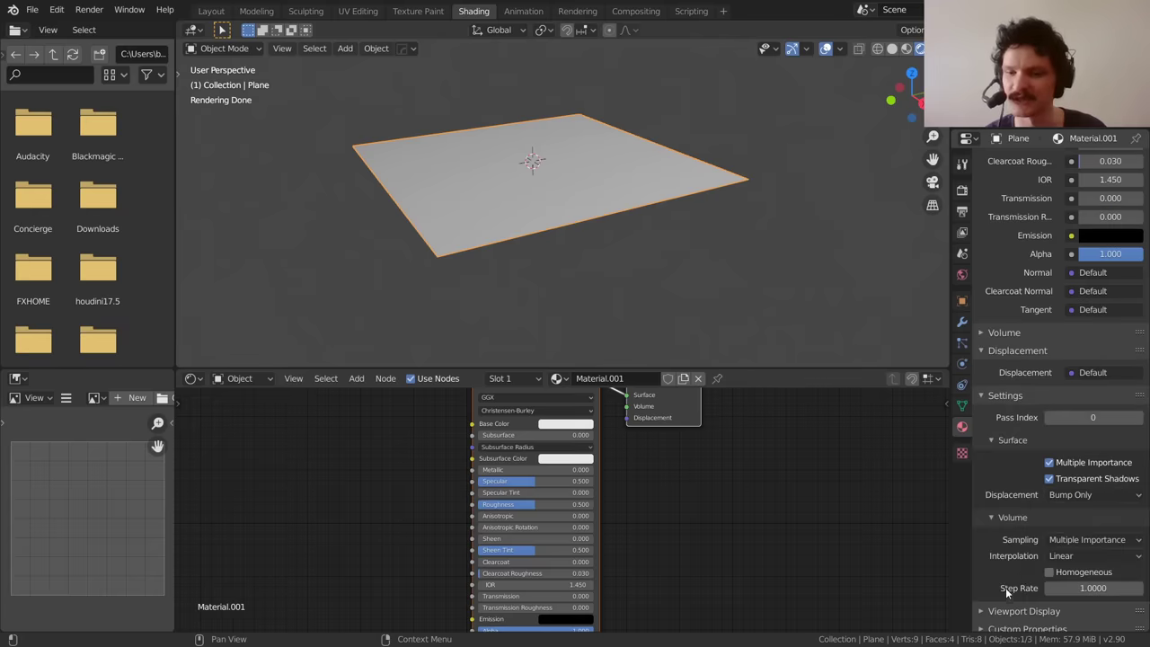
pyautogui.click(1076, 495)
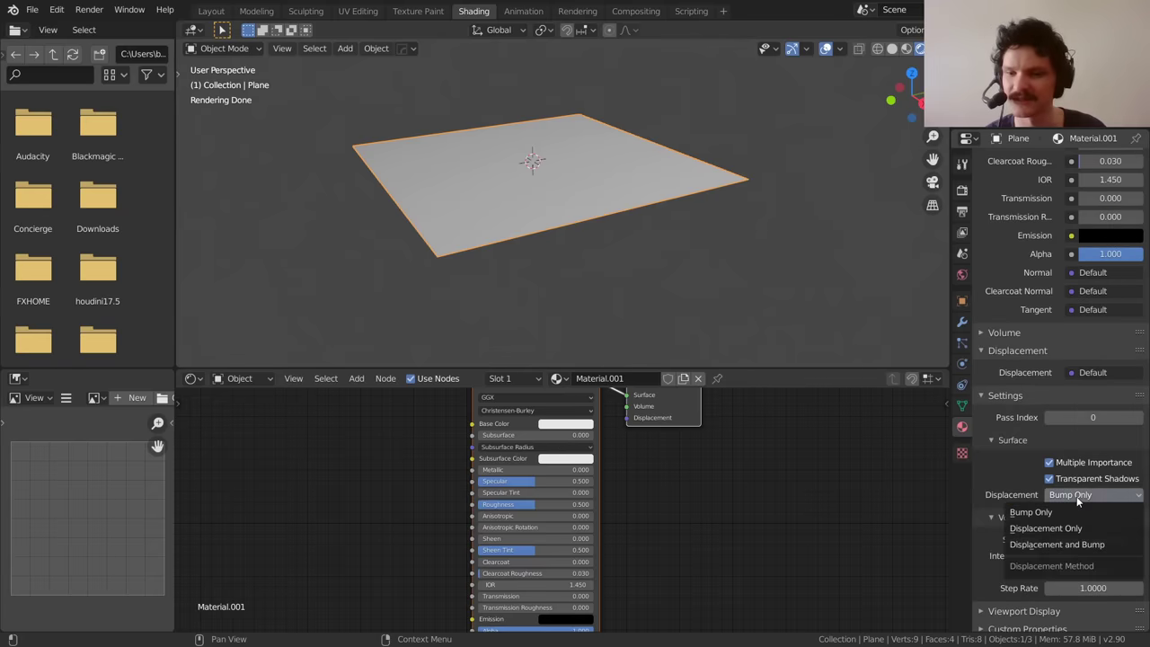
pyautogui.click(1059, 547)
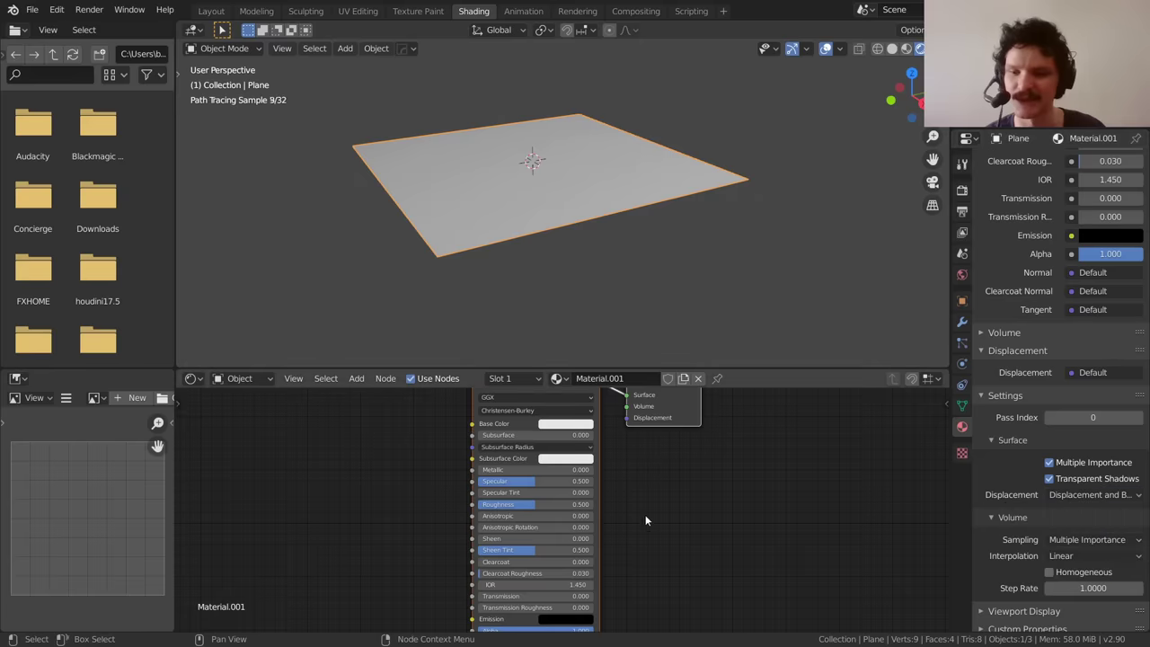
# - Move the Principled BSDF node away from the Material Output and place an Image Texture node between and below them
pyautogui.moveTo(562, 393); pyautogui.dragTo(583, 455, button='middle')
pyautogui.moveTo(584, 461); pyautogui.dragTo(315, 427)
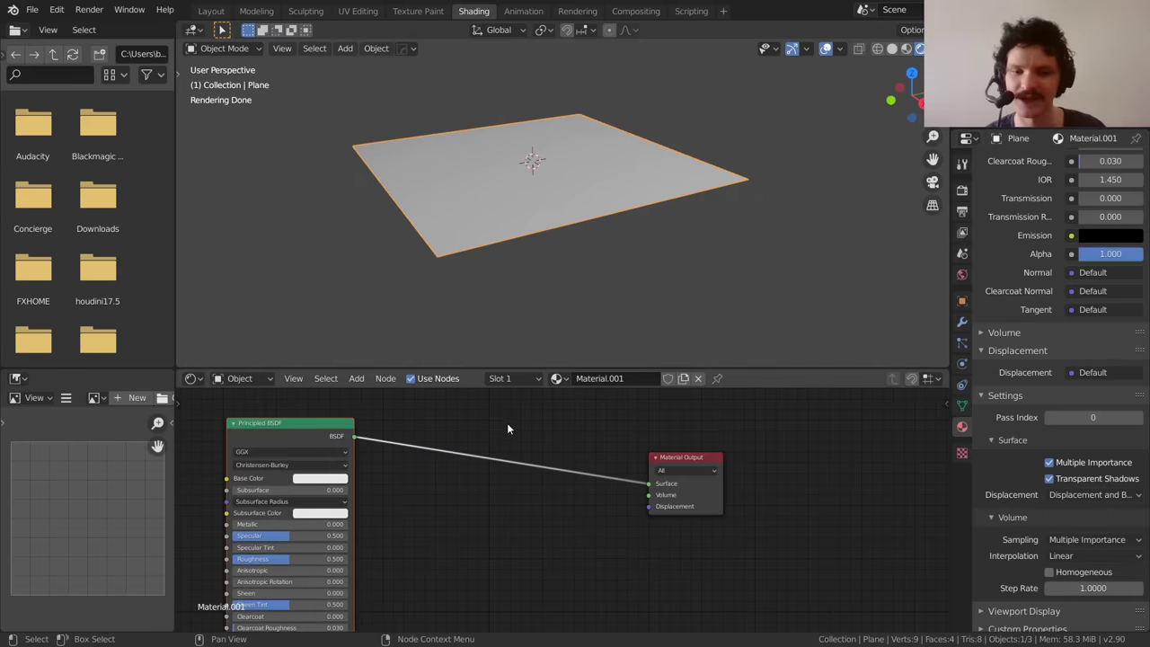
pyautogui.hotkey('shift', 'a')
pyautogui.click(508, 413)
pyautogui.write('image')
pyautogui.press('Return')
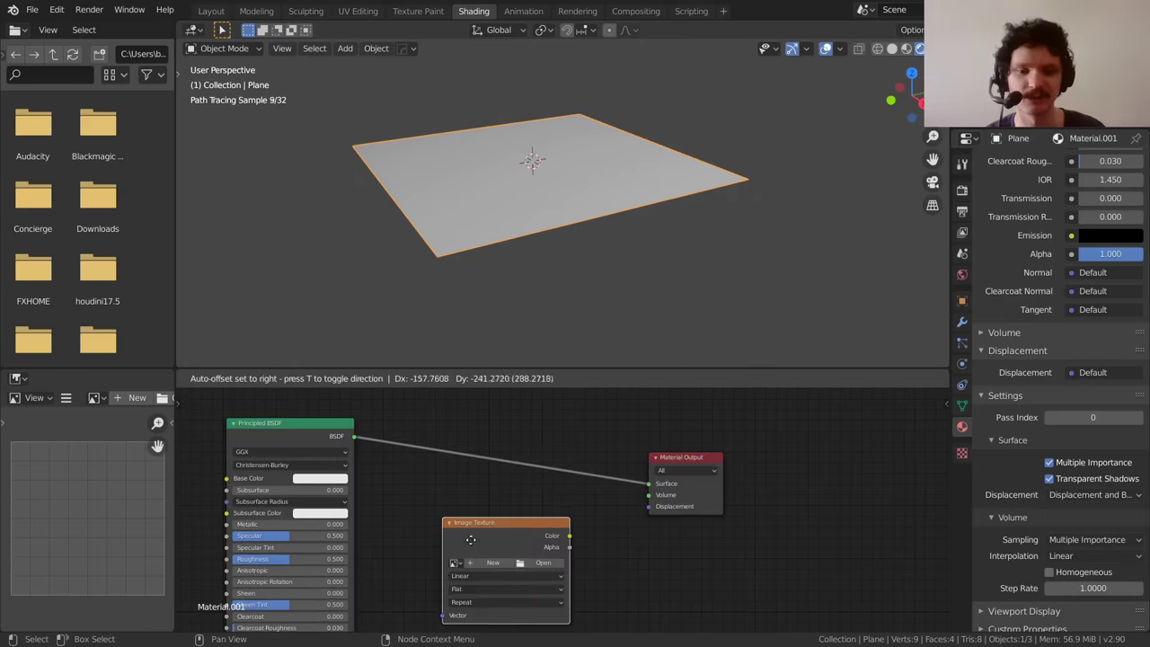
pyautogui.click(533, 496)
# - Load properdisplacement.exr from the Desktop into the Image Texture node
pyautogui.click(492, 525)
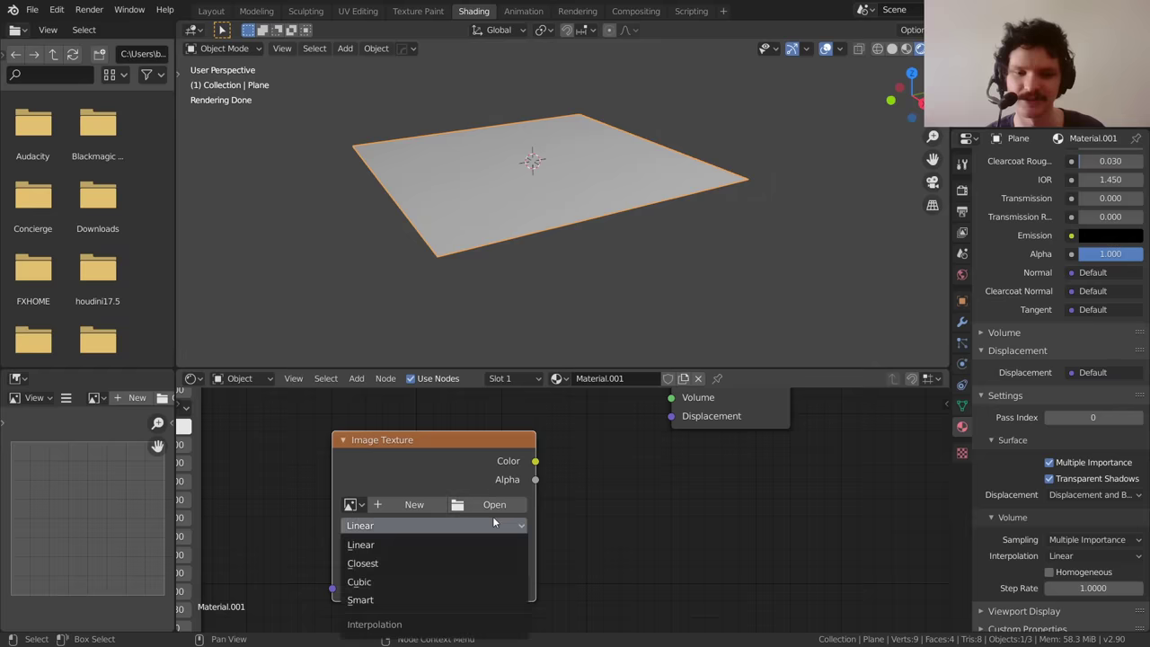
pyautogui.click(492, 503)
pyautogui.click(269, 424)
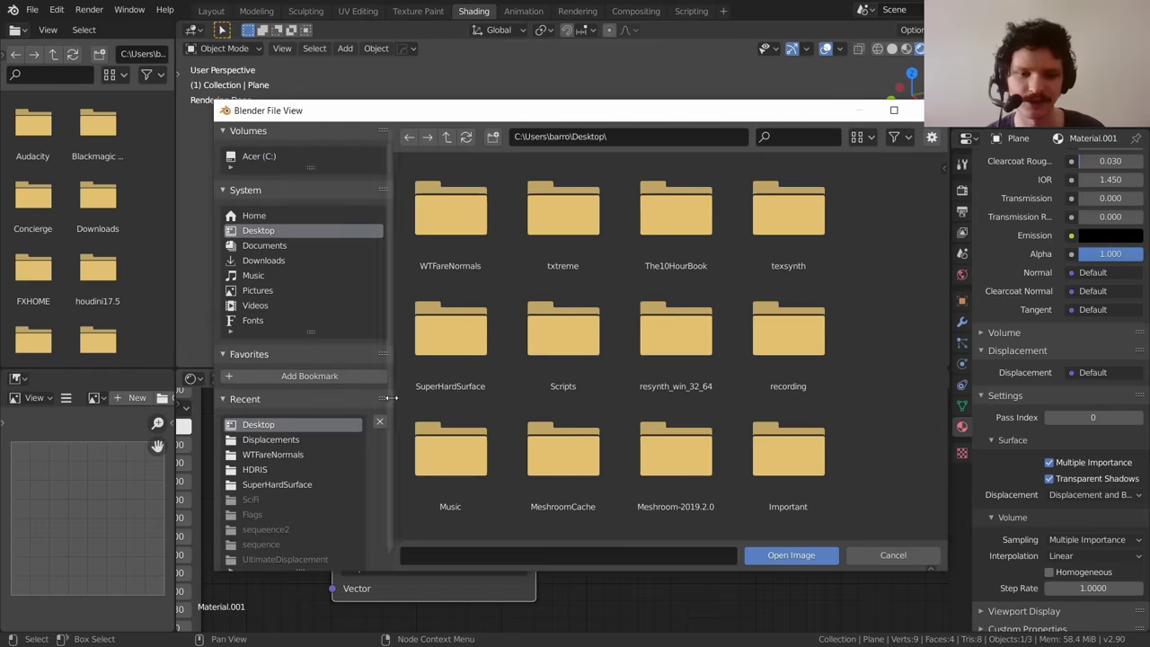
pyautogui.scroll(-15, 720, 341)
pyautogui.scroll(5, 720, 341)
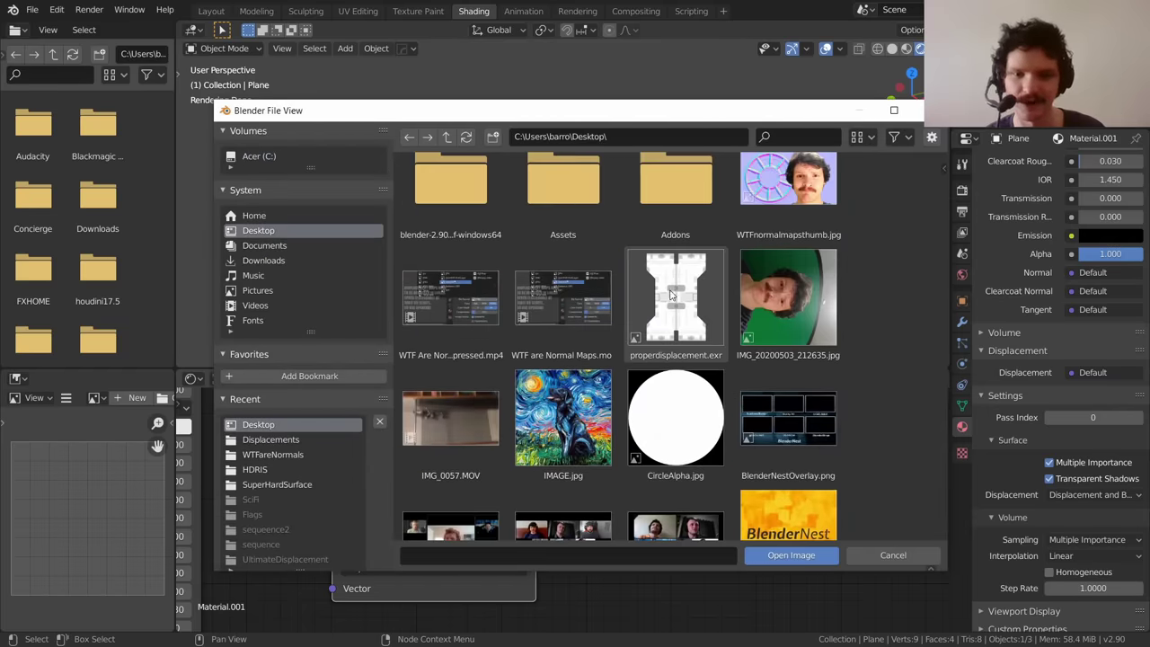
pyautogui.doubleClick(671, 293)
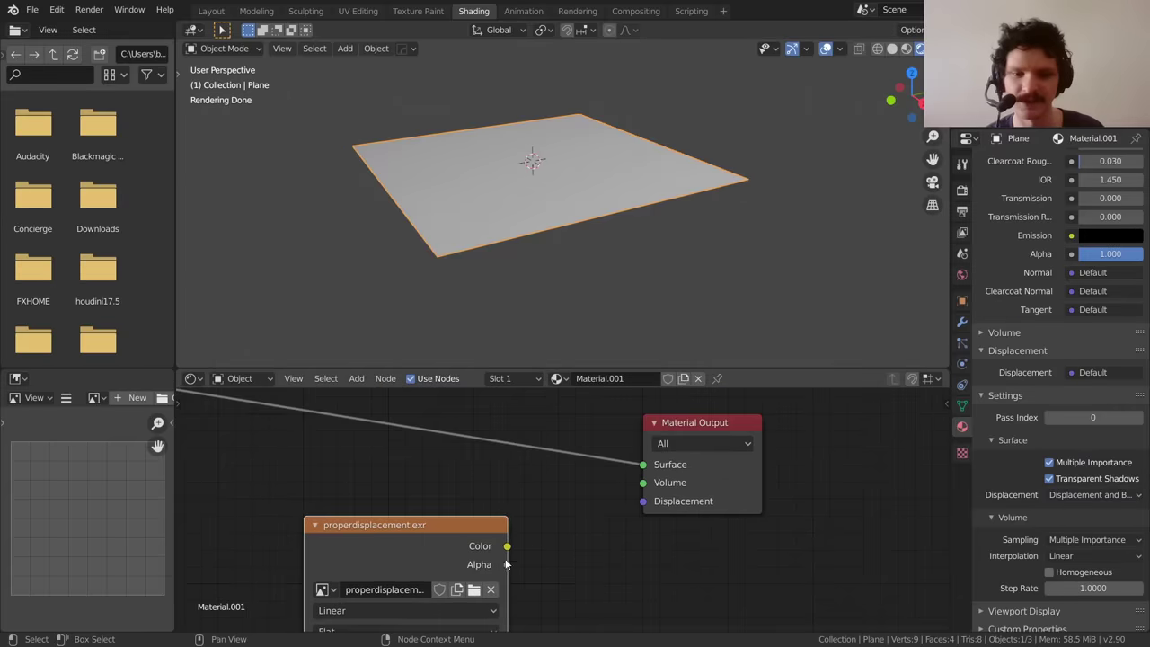
# - Connect the image texture's Color output to the Material Output's Displacement input and move the image node farther away to make room
pyautogui.moveTo(506, 547); pyautogui.dragTo(642, 500)
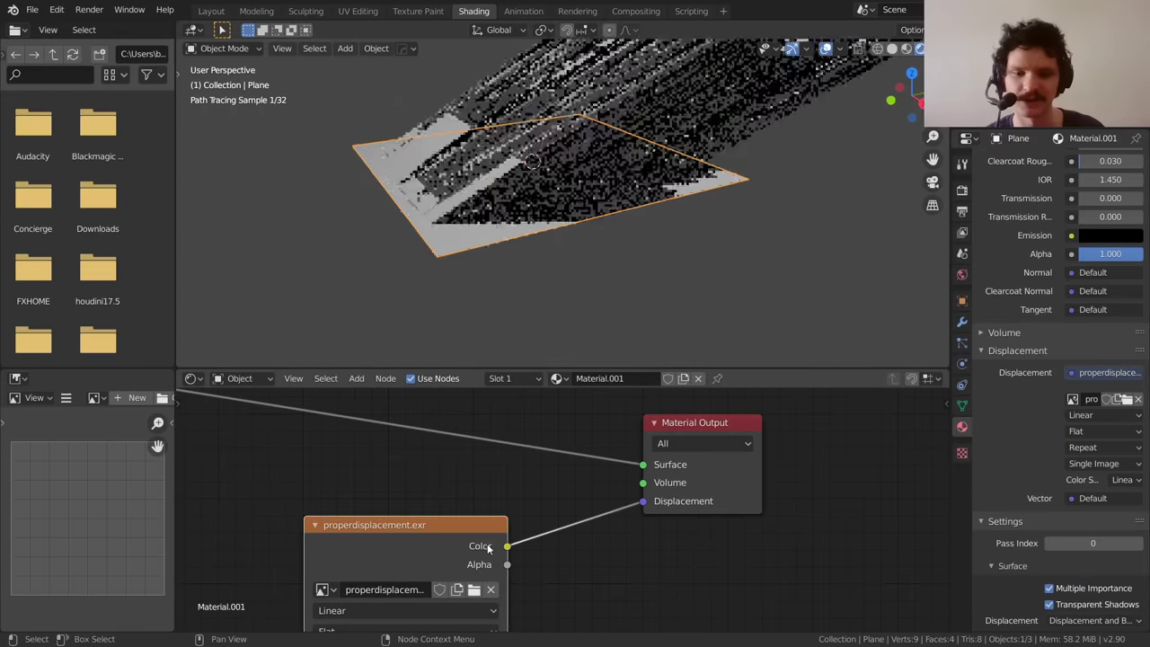
pyautogui.press('g')
pyautogui.click(514, 511)
pyautogui.moveTo(564, 117); pyautogui.dragTo(566, 123, button='middle')
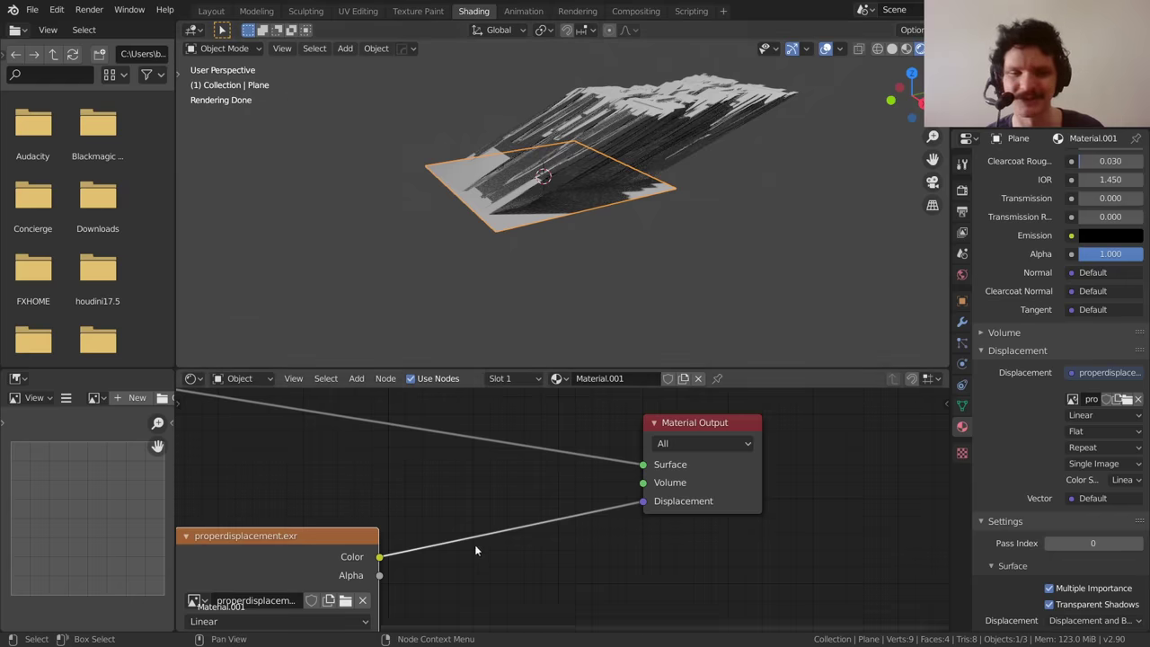
# - Insert a Displacement node between the image texture and Material Output, feeding the image Color into its Height input
pyautogui.hotkey('shift', 'a')
pyautogui.click(444, 475)
pyautogui.write('displ')
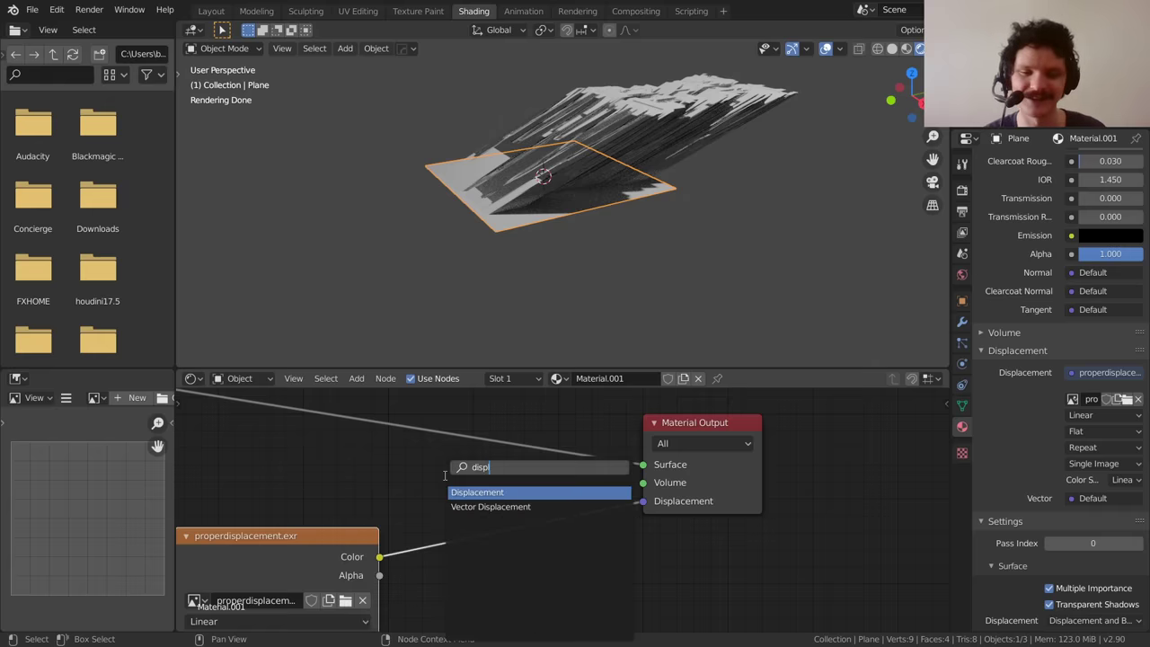
pyautogui.press('Return')
pyautogui.click(444, 474)
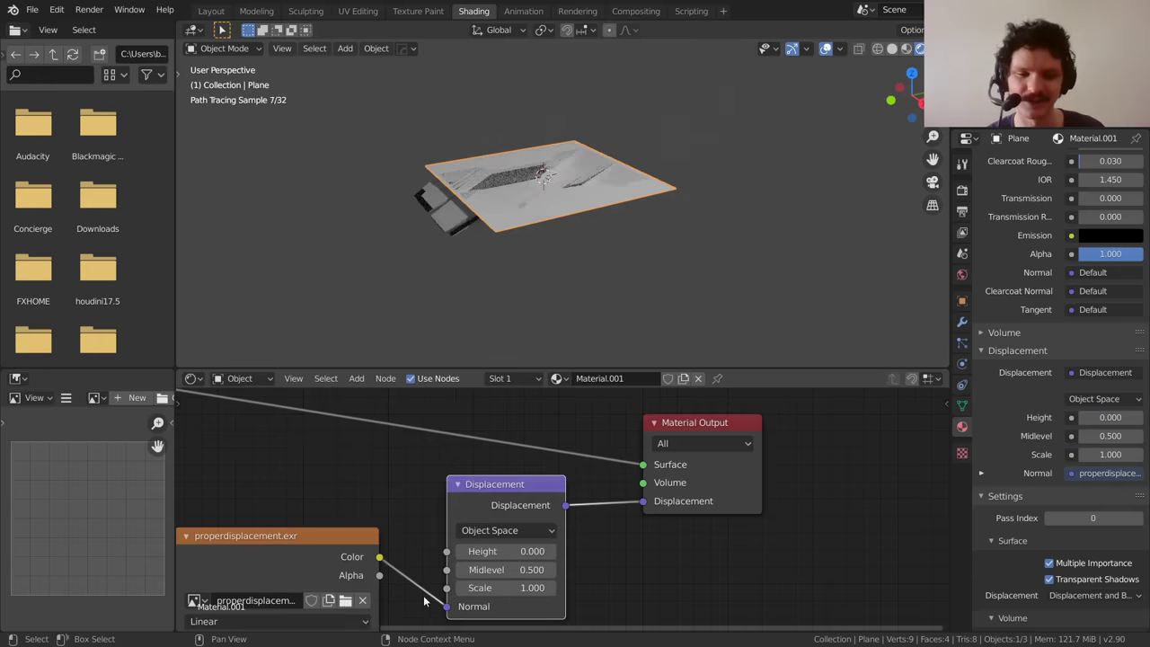
pyautogui.moveTo(444, 610); pyautogui.dragTo(446, 551)
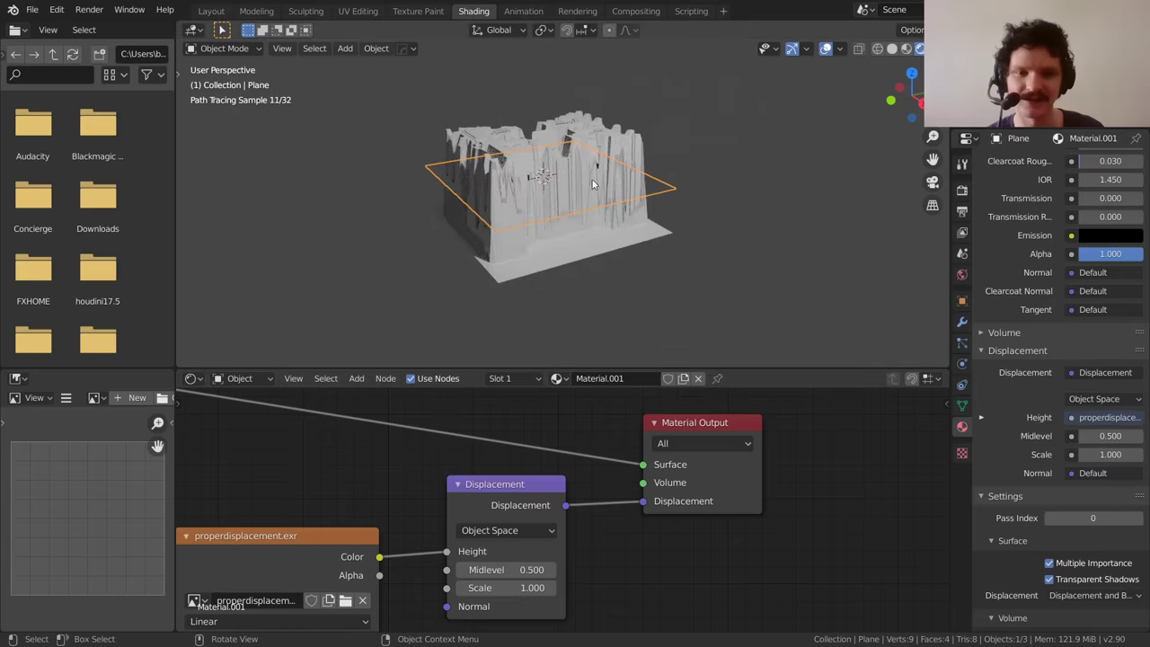
# - Set the Displacement node's Midlevel to 0 so the base sits on the plane
pyautogui.scroll(3, 633, 153)
pyautogui.moveTo(634, 153); pyautogui.dragTo(644, 197, button='middle')
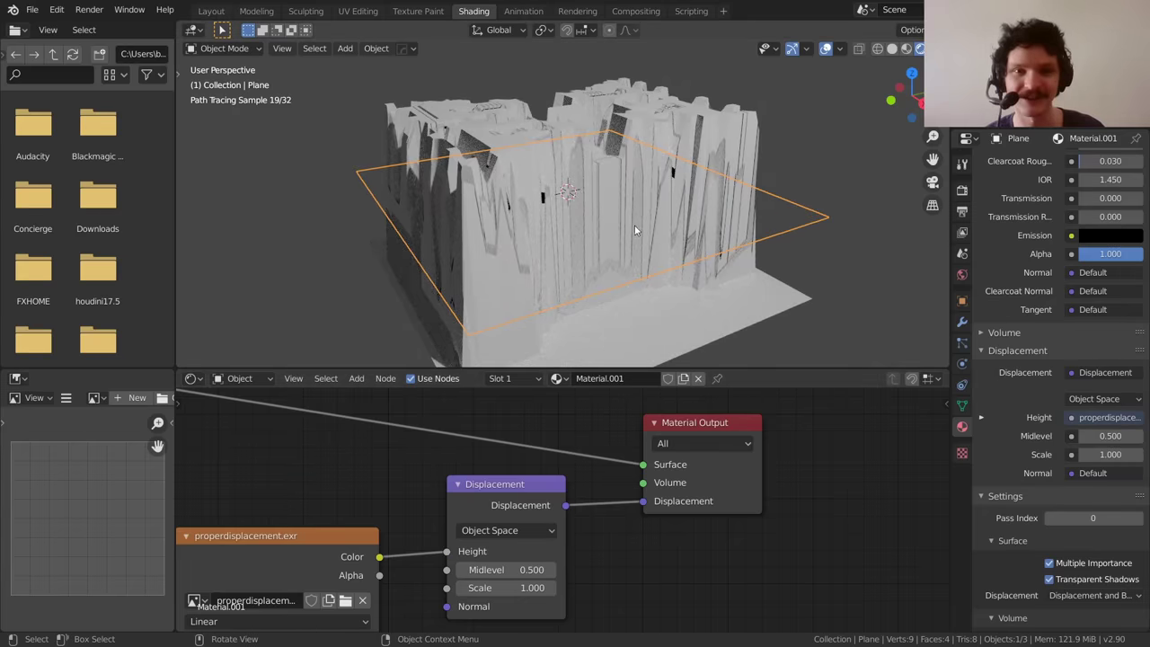
pyautogui.press('BackSpace')
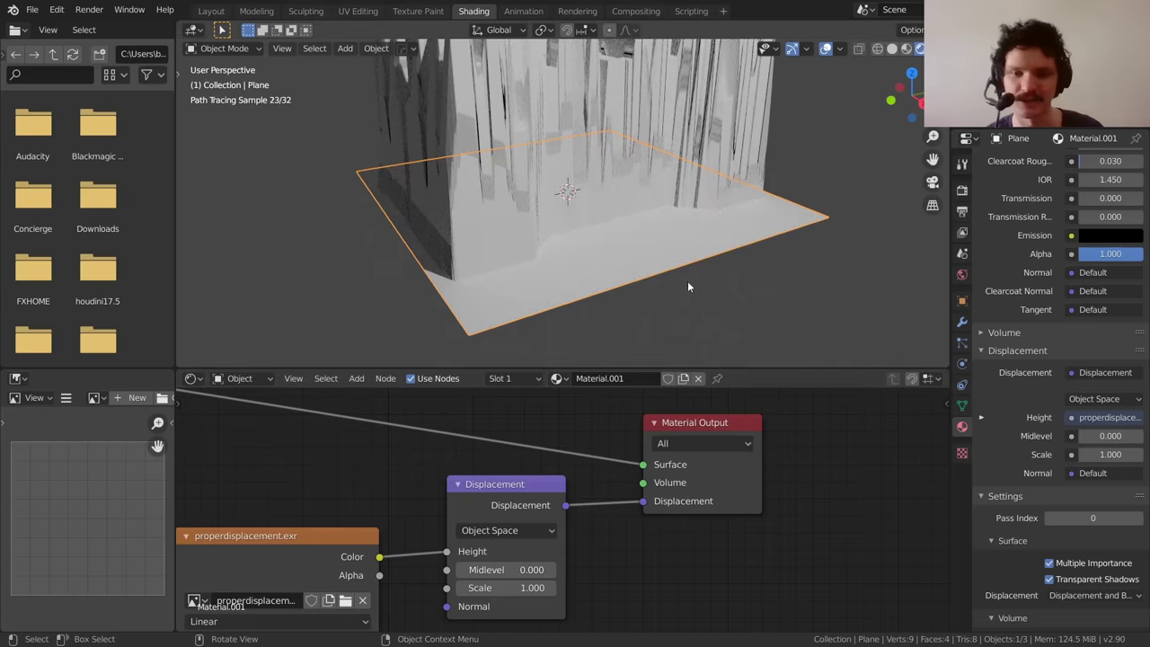
pyautogui.scroll(-3, 384, 263)
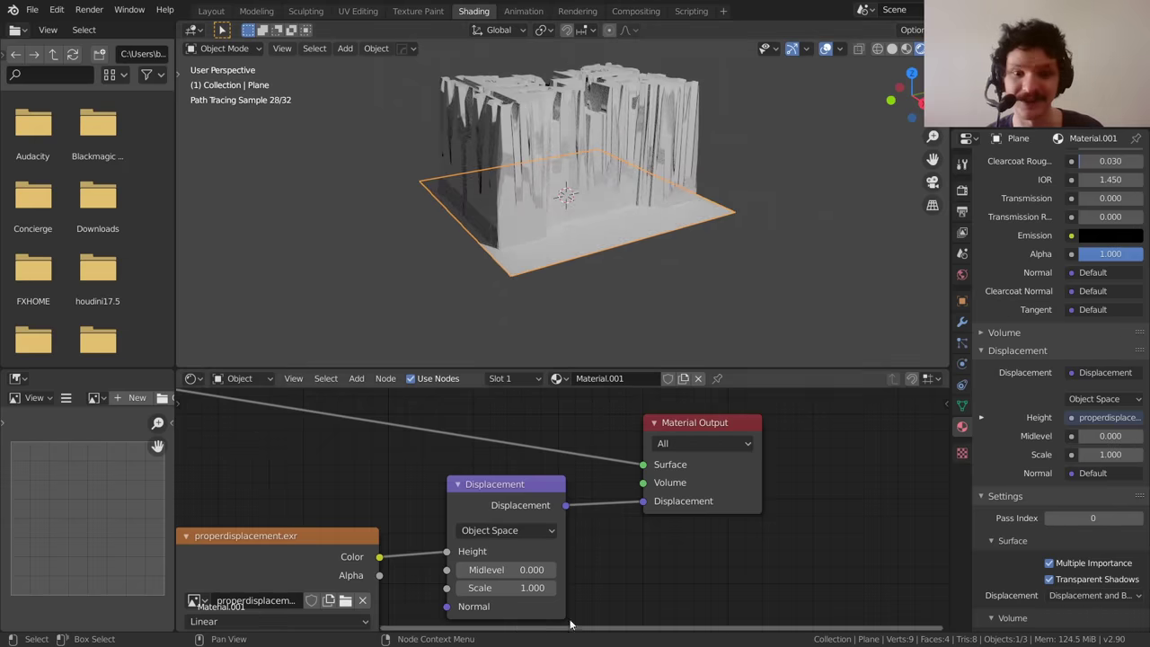
# - Try Displacement node scales of 0.1 and 0.2, and deselect the plane to inspect the relief
pyautogui.click(512, 586)
pyautogui.write('0.1')
pyautogui.press('Return')
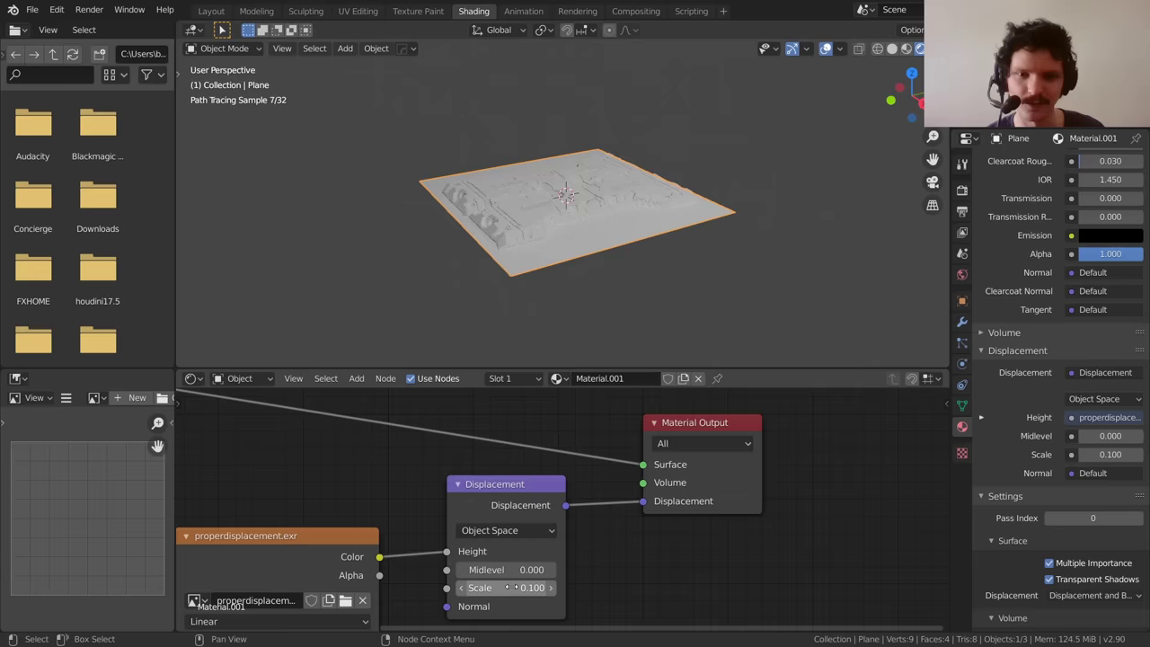
pyautogui.click(515, 587)
pyautogui.write('0.2')
pyautogui.press('Return')
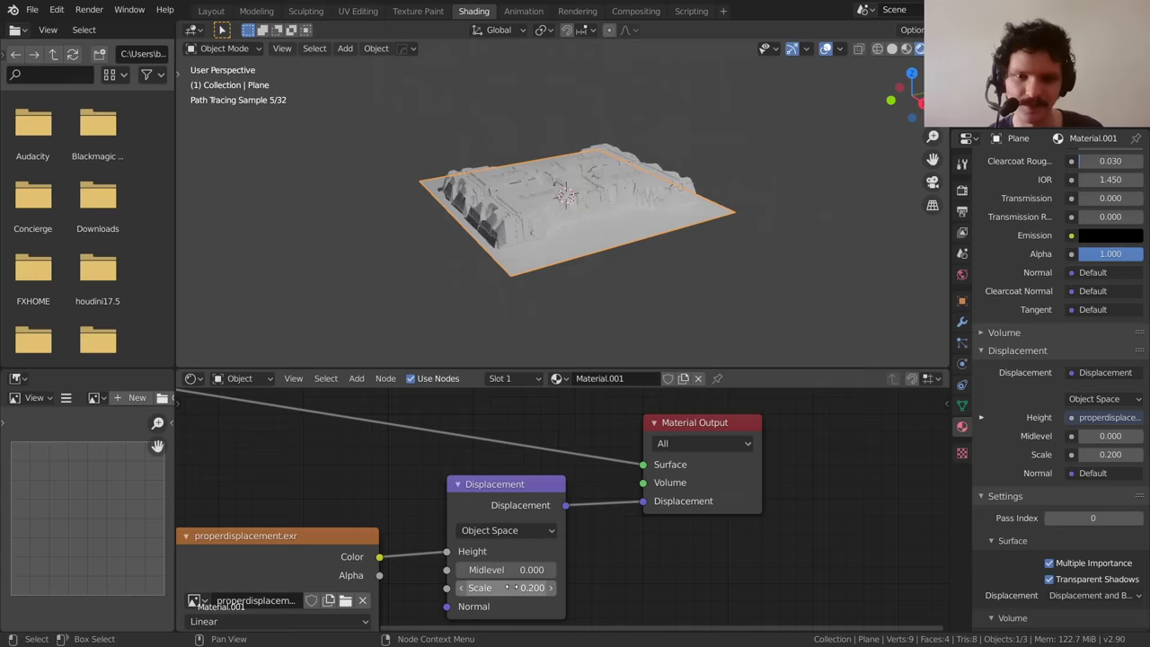
pyautogui.scroll(5, 603, 273)
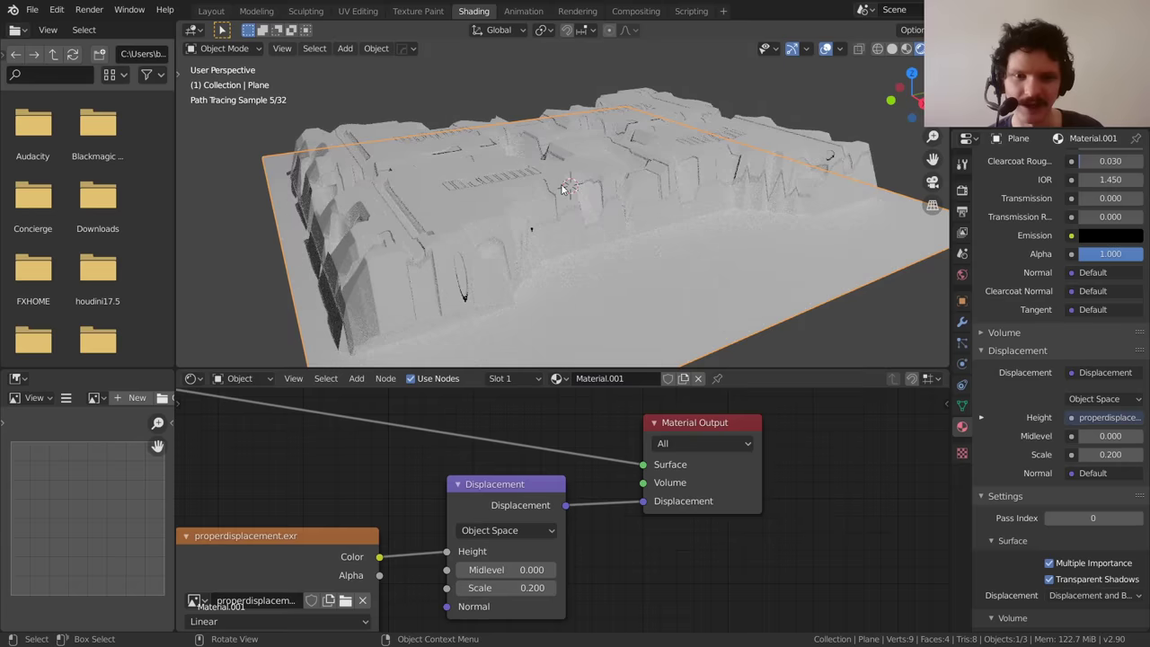
pyautogui.moveTo(563, 188)
pyautogui.mouseDown(button='middle')
pyautogui.moveTo(521, 184)
pyautogui.moveTo(573, 175)
pyautogui.mouseUp(button='middle')
pyautogui.click(826, 106)
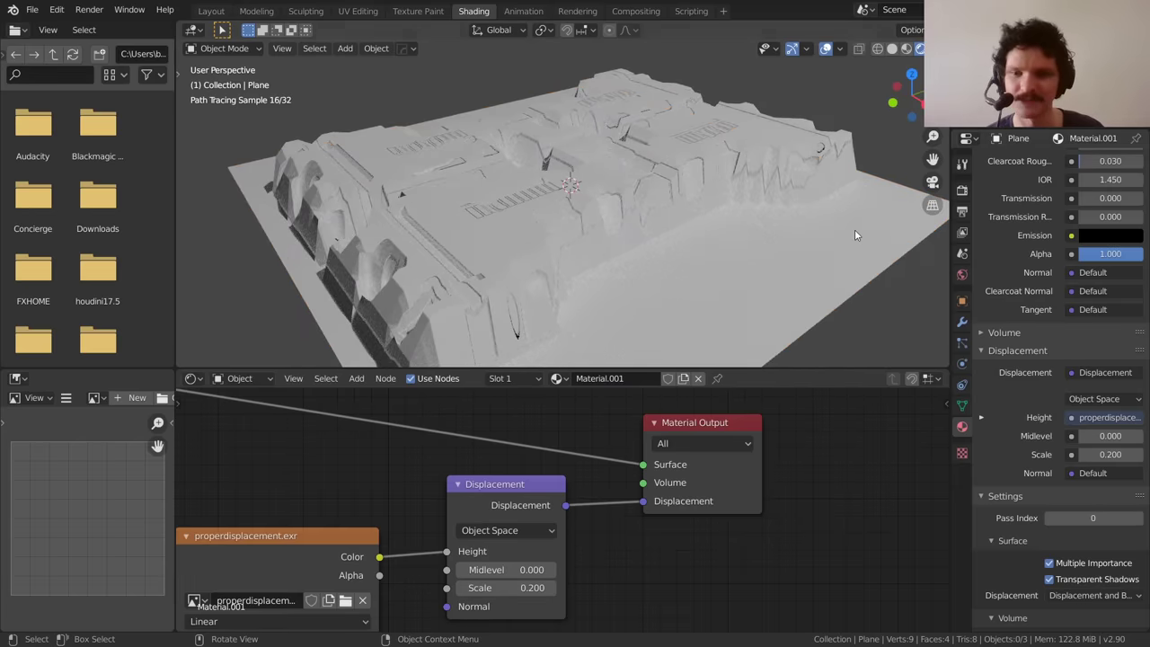
# - Set the dicing scale of the plane's adaptive Subdivision modifier to 0.2 for finer displacement detail
pyautogui.scroll(-2, 605, 210)
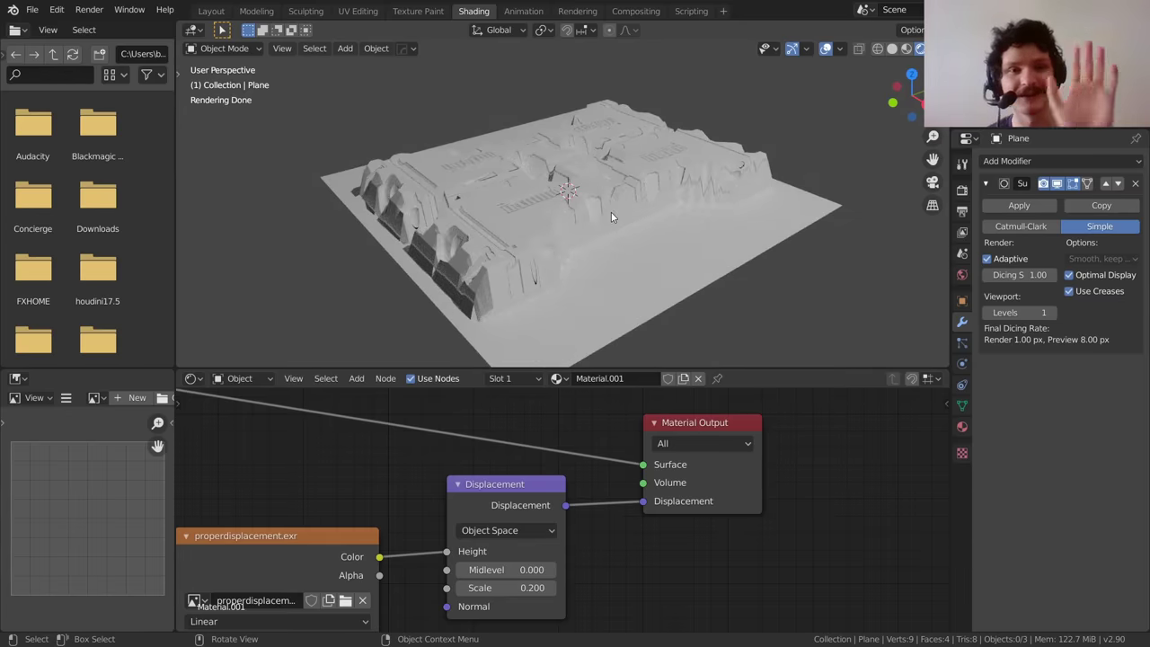
pyautogui.scroll(2, 482, 196)
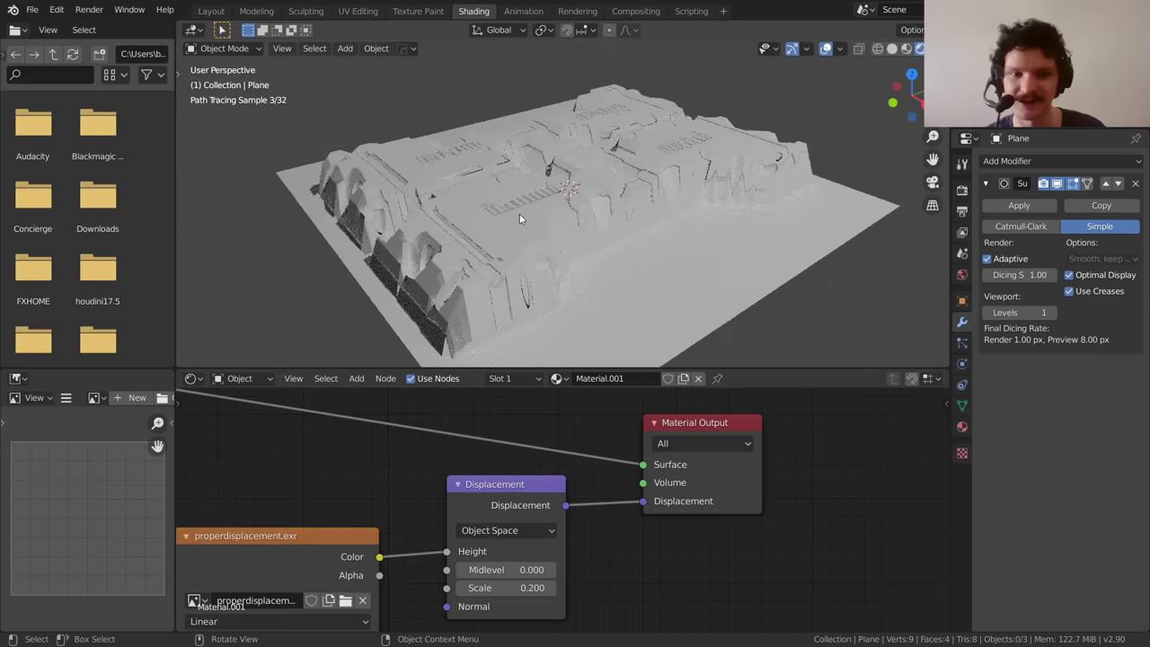
pyautogui.click(995, 275)
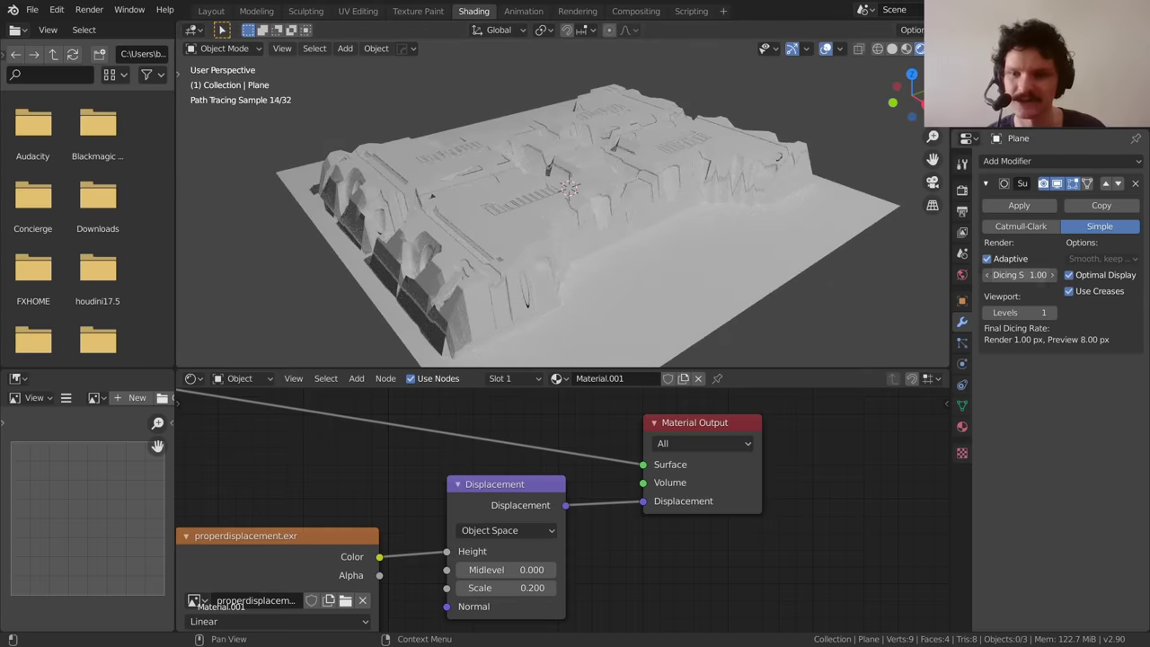
pyautogui.write('.2')
pyautogui.press('Return')
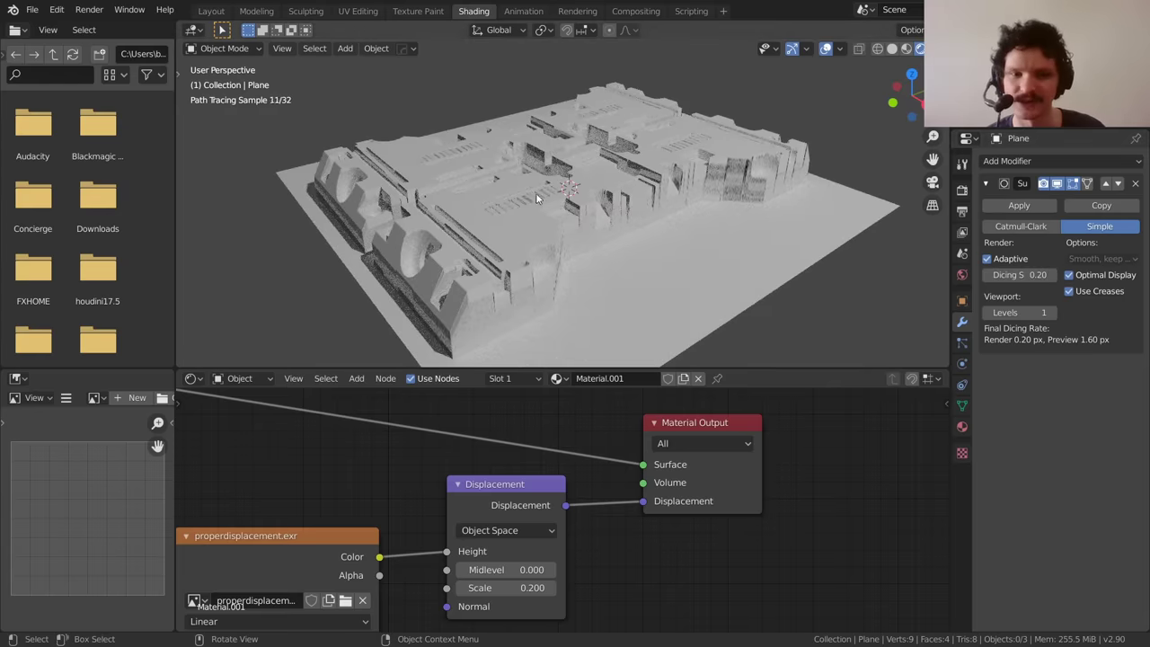
# - Set the Displacement node's Scale to 0.1 to flatten the relief
pyautogui.moveTo(540, 187); pyautogui.dragTo(537, 158, button='middle')
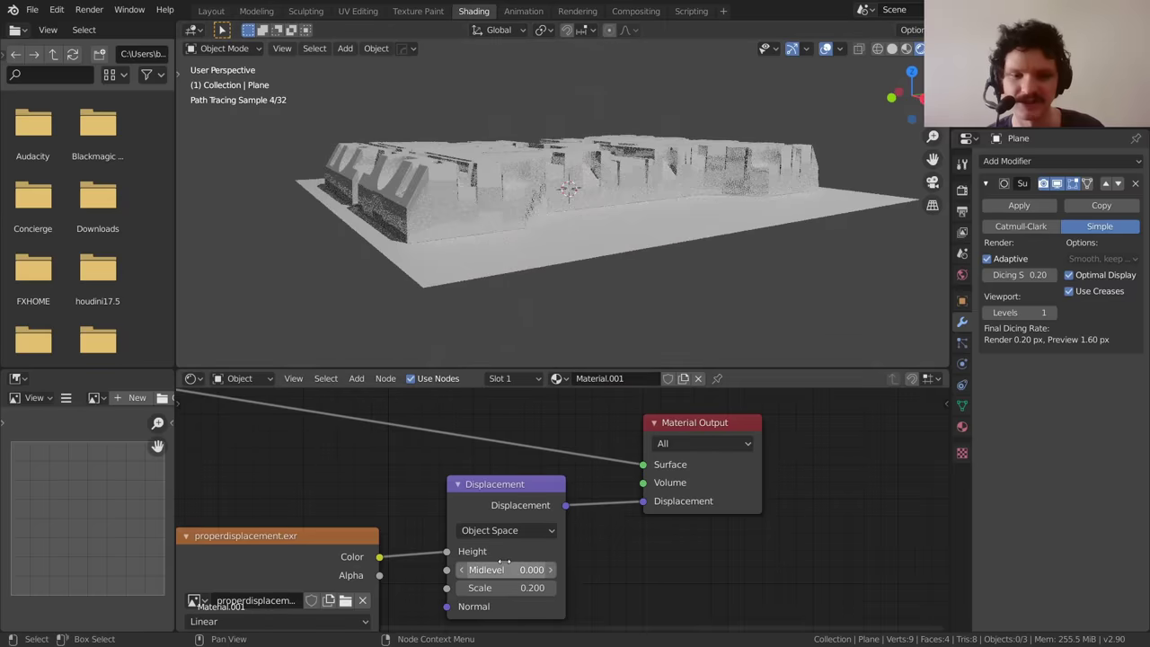
pyautogui.click(527, 589)
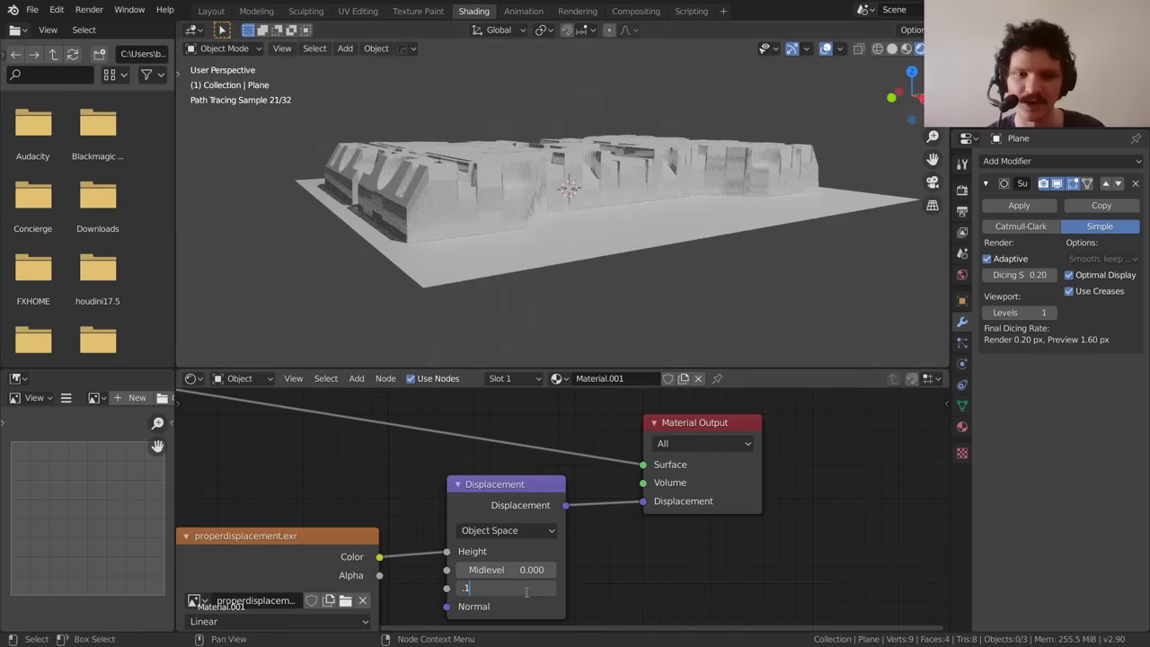
pyautogui.write('.1')
pyautogui.press('Return')
# - Examine the displaced panel's steep edges up close and its height profile from a low angle
pyautogui.moveTo(446, 169)
pyautogui.mouseDown(button='middle')
pyautogui.moveTo(467, 212)
pyautogui.moveTo(490, 199)
pyautogui.mouseUp(button='middle')
pyautogui.moveTo(676, 107)
pyautogui.mouseDown(button='middle')
pyautogui.moveTo(656, 162)
pyautogui.moveTo(528, 113)
pyautogui.mouseUp(button='middle')
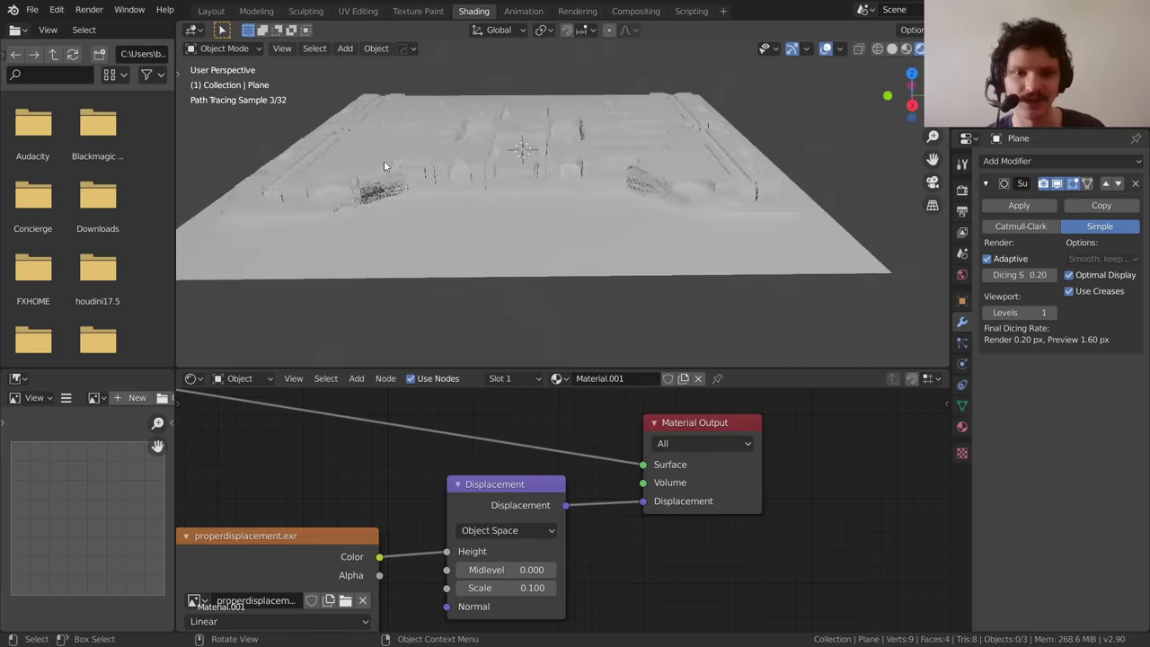
pyautogui.scroll(10, 400, 143)
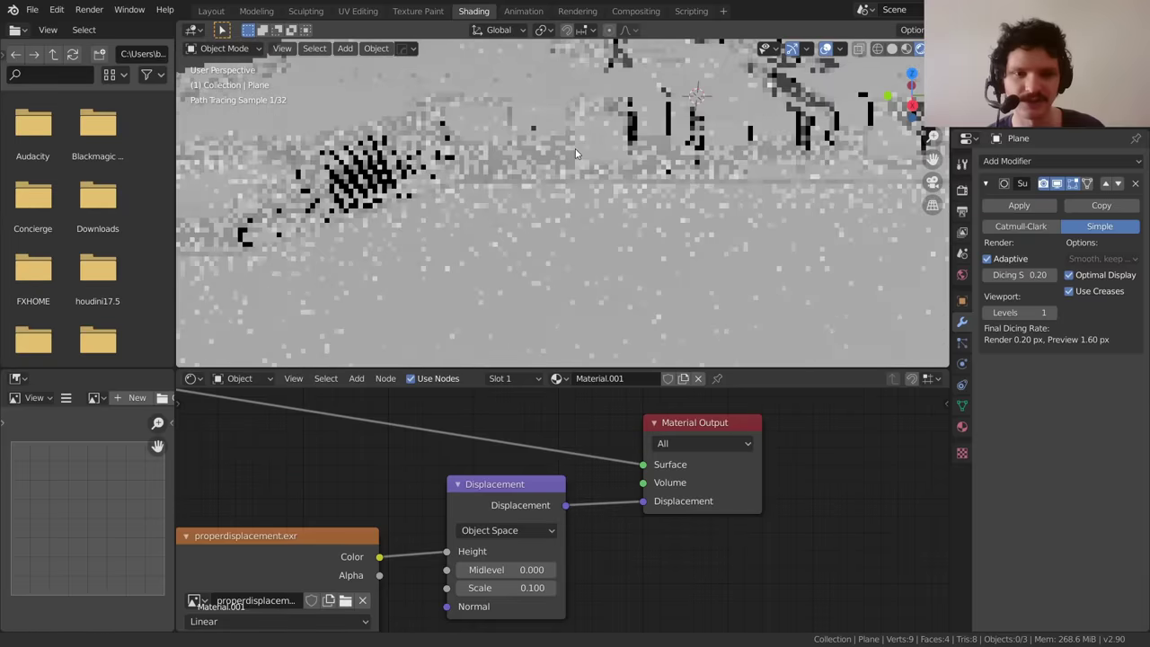
pyautogui.scroll(-5, 422, 157)
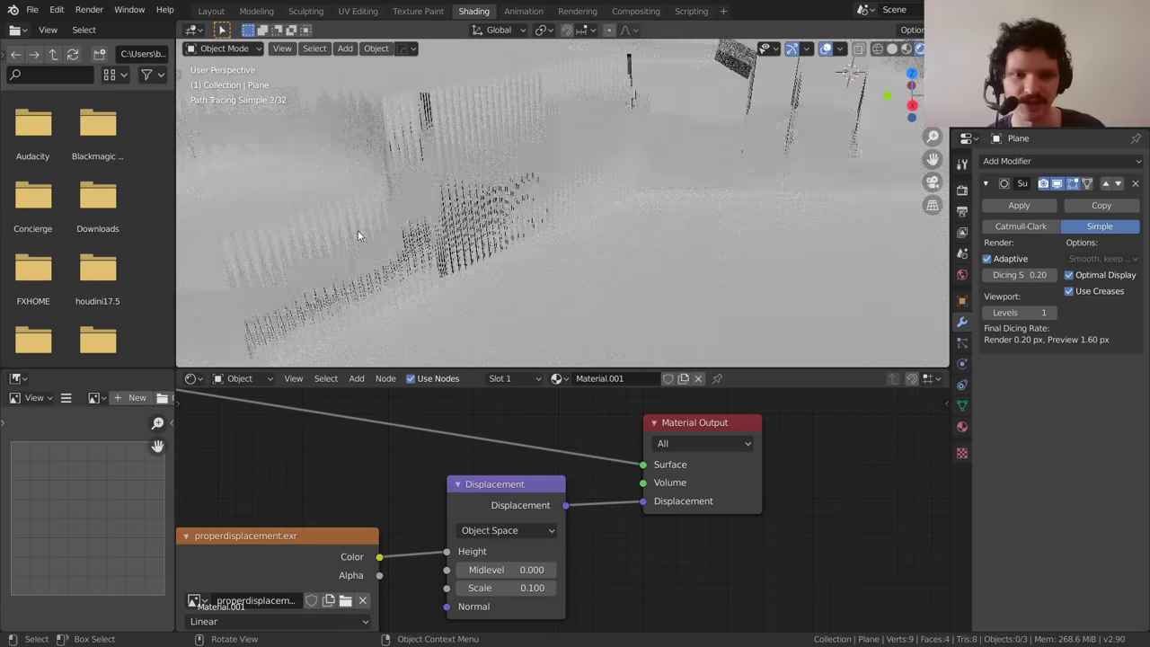
pyautogui.scroll(-5, 631, 131)
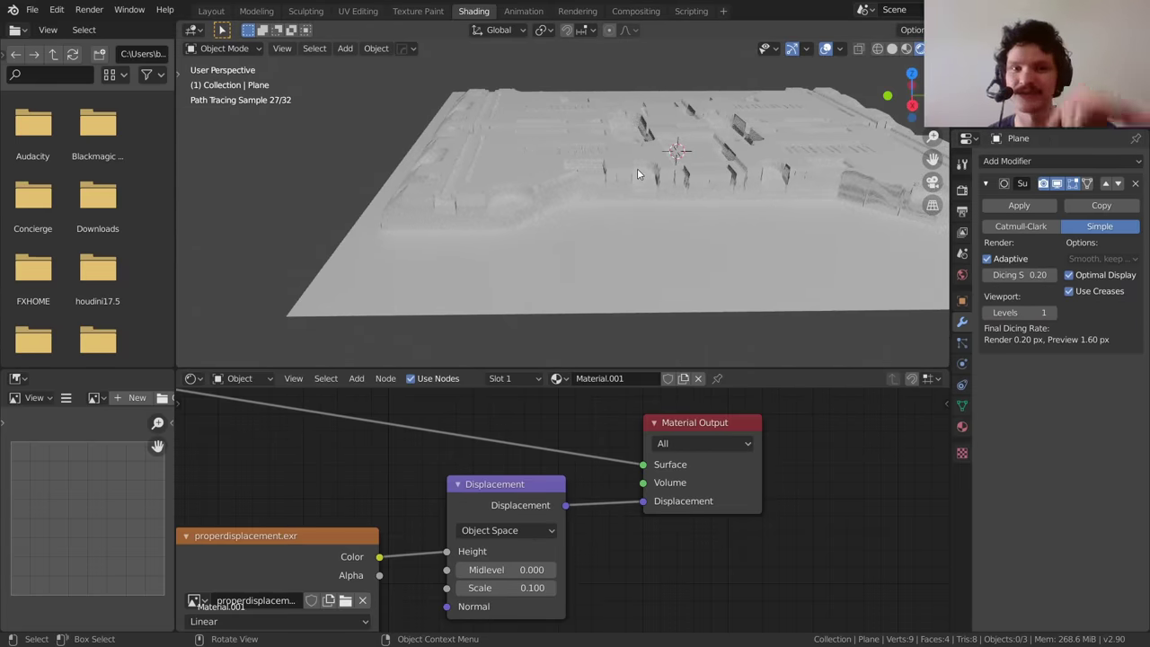
pyautogui.moveTo(617, 135)
pyautogui.mouseDown(button='middle')
pyautogui.moveTo(643, 174)
pyautogui.moveTo(590, 220)
pyautogui.moveTo(555, 226)
pyautogui.moveTo(583, 215)
pyautogui.mouseUp(button='middle')
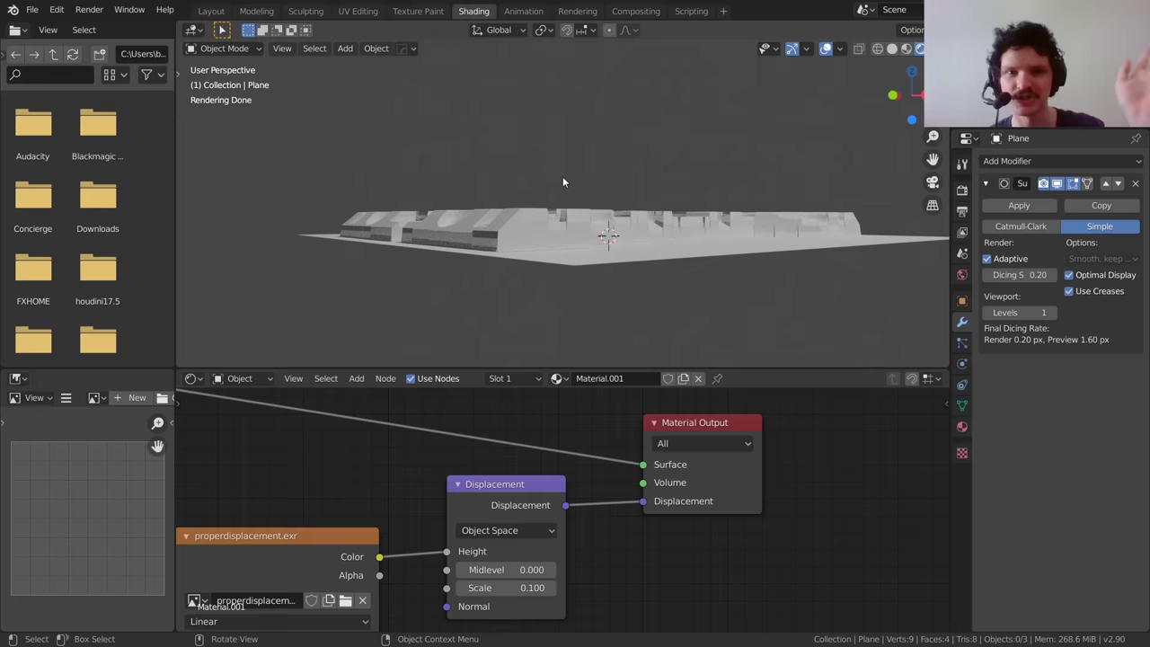
pyautogui.moveTo(563, 183)
pyautogui.mouseDown(button='middle')
pyautogui.moveTo(539, 192)
pyautogui.moveTo(517, 247)
pyautogui.moveTo(479, 269)
pyautogui.moveTo(551, 193)
pyautogui.moveTo(532, 137)
pyautogui.mouseUp(button='middle')
# - Move the Principled BSDF node clear of the image texture and add linked Texture Coordinate and Mapping nodes before the image
pyautogui.moveTo(344, 521); pyautogui.dragTo(711, 420, button='middle')
pyautogui.scroll(-3, 629, 449)
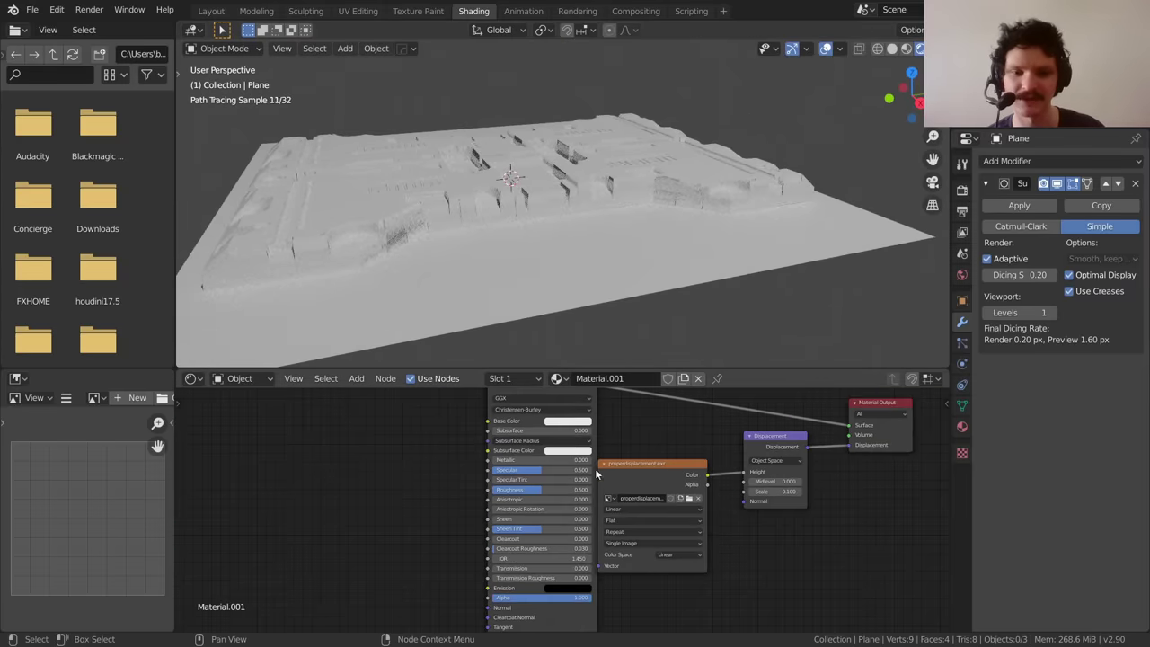
pyautogui.moveTo(526, 404); pyautogui.dragTo(336, 406)
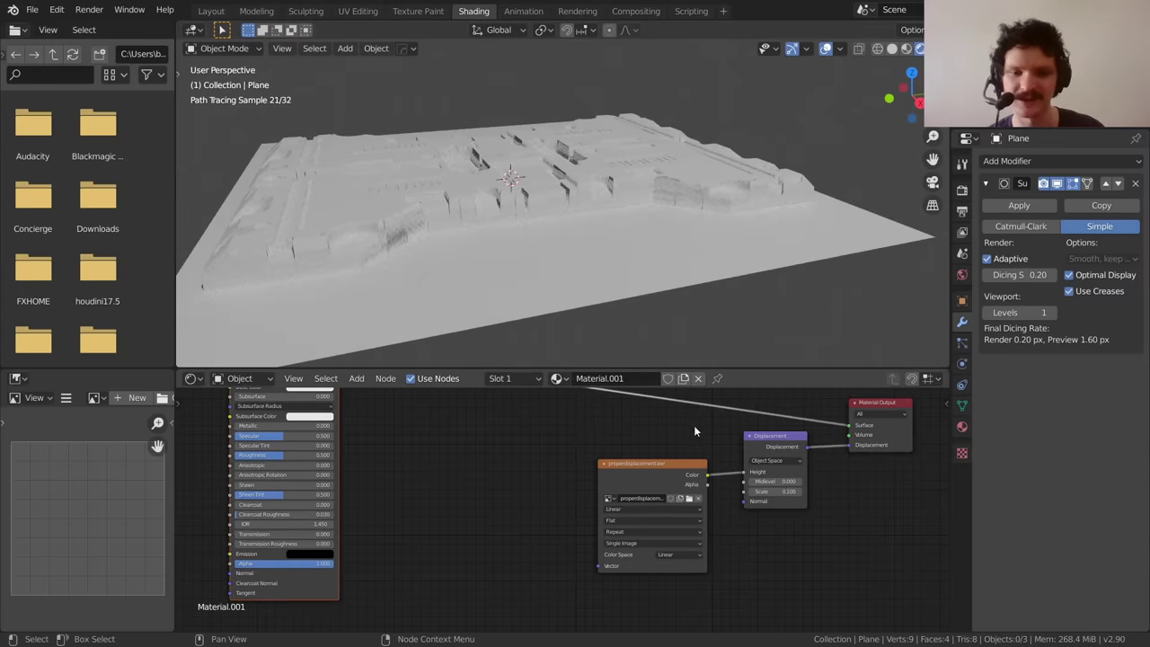
pyautogui.click(646, 461)
pyautogui.hotkey('ctrl', 't')
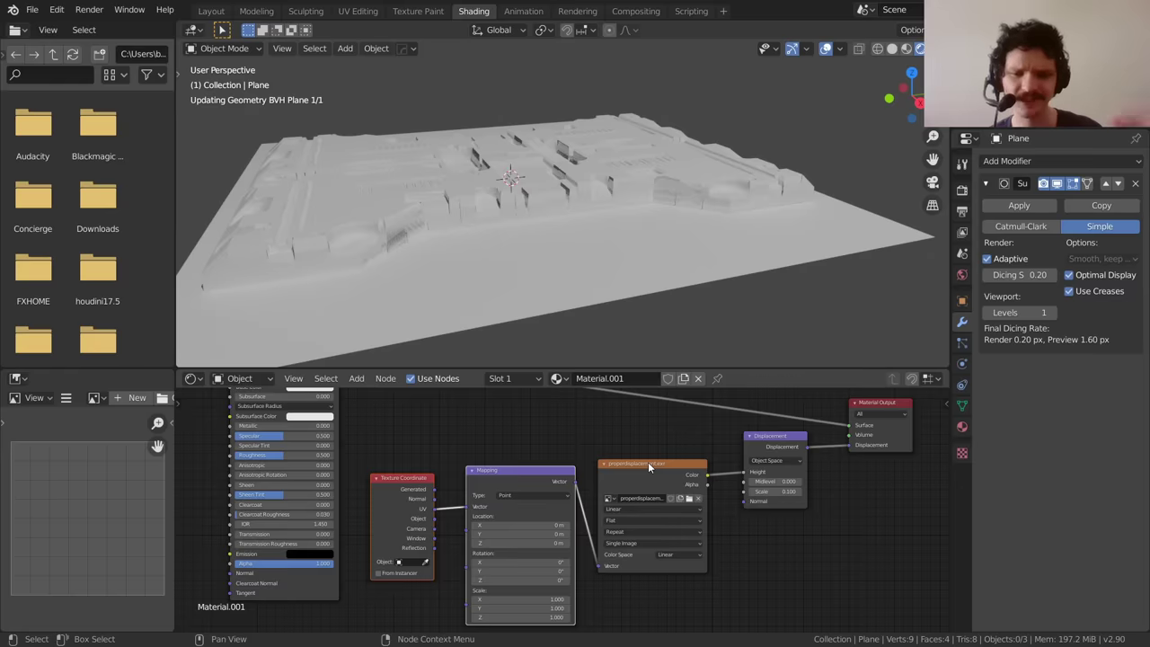
# - Slide the displacement pattern across the plane by setting the Mapping node's X location to about 1.71 m
pyautogui.moveTo(572, 256); pyautogui.dragTo(642, 275, button='middle')
pyautogui.scroll(-3, 641, 275)
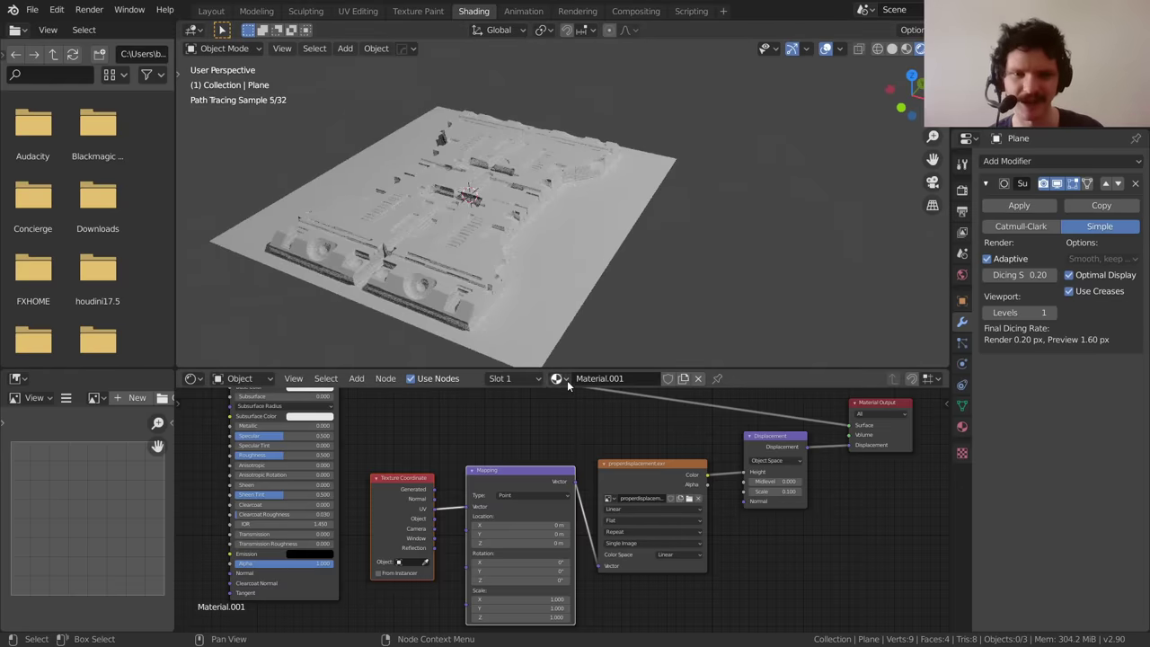
pyautogui.moveTo(503, 314); pyautogui.dragTo(535, 345, button='middle')
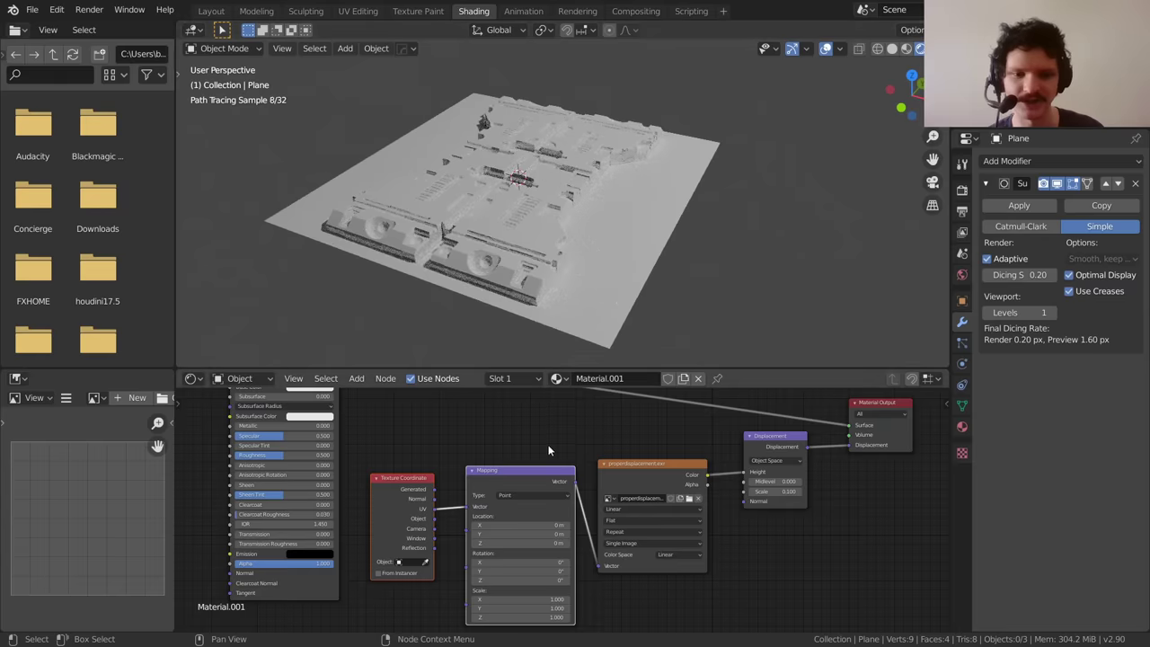
pyautogui.moveTo(533, 523)
pyautogui.mouseDown()
pyautogui.moveTo(555, 523)
pyautogui.moveTo(526, 526)
pyautogui.mouseUp()
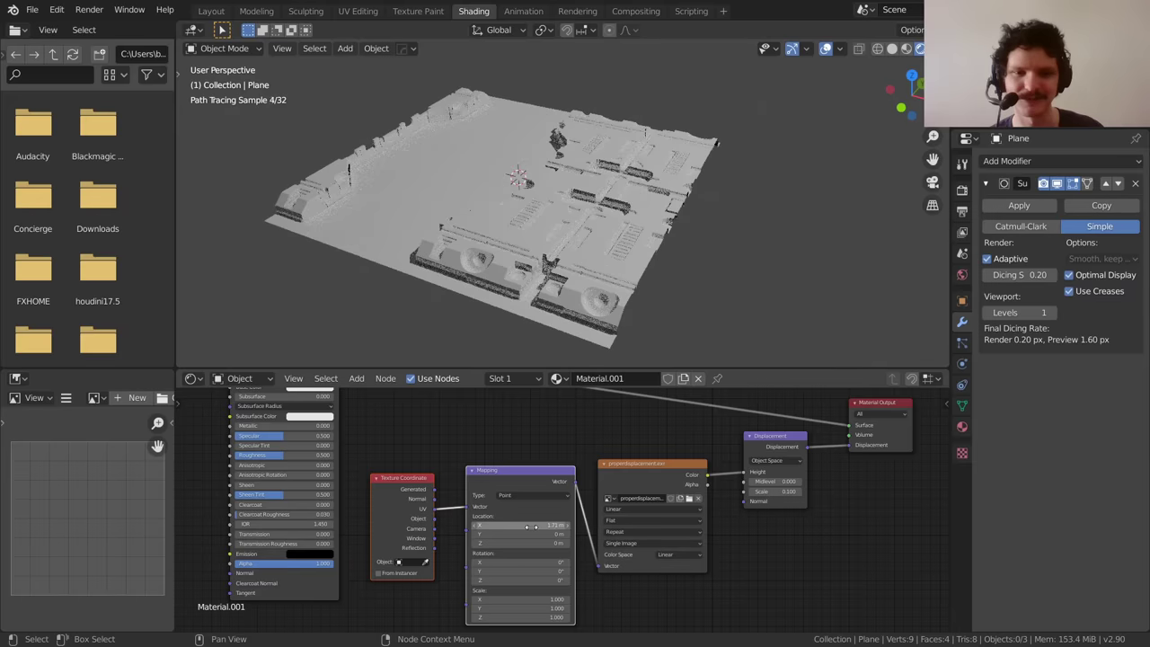